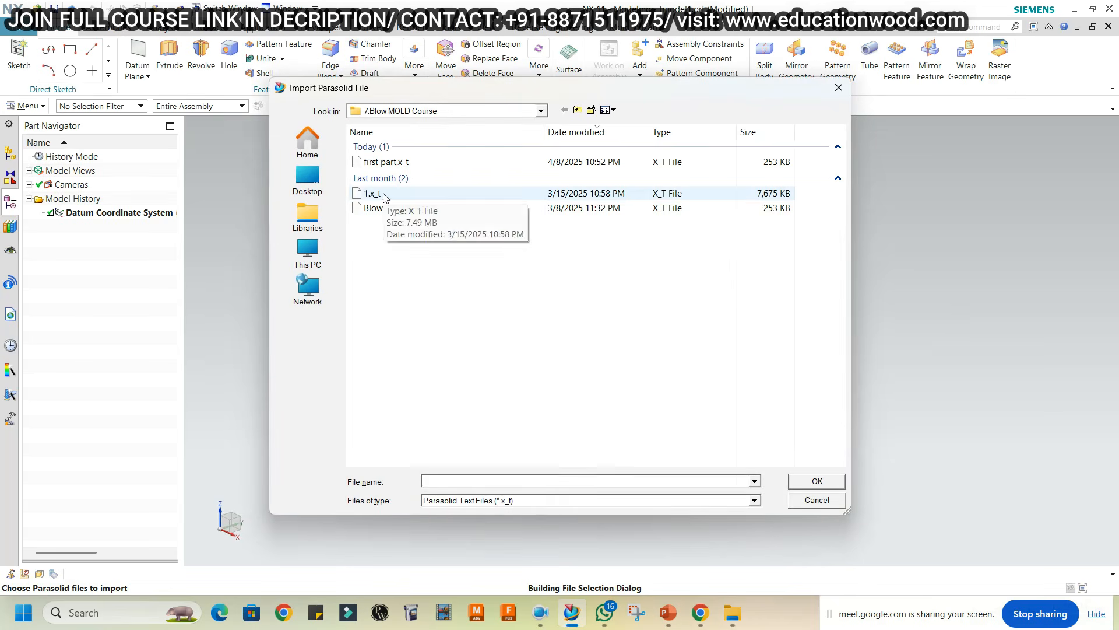
pyautogui.click(387, 162)
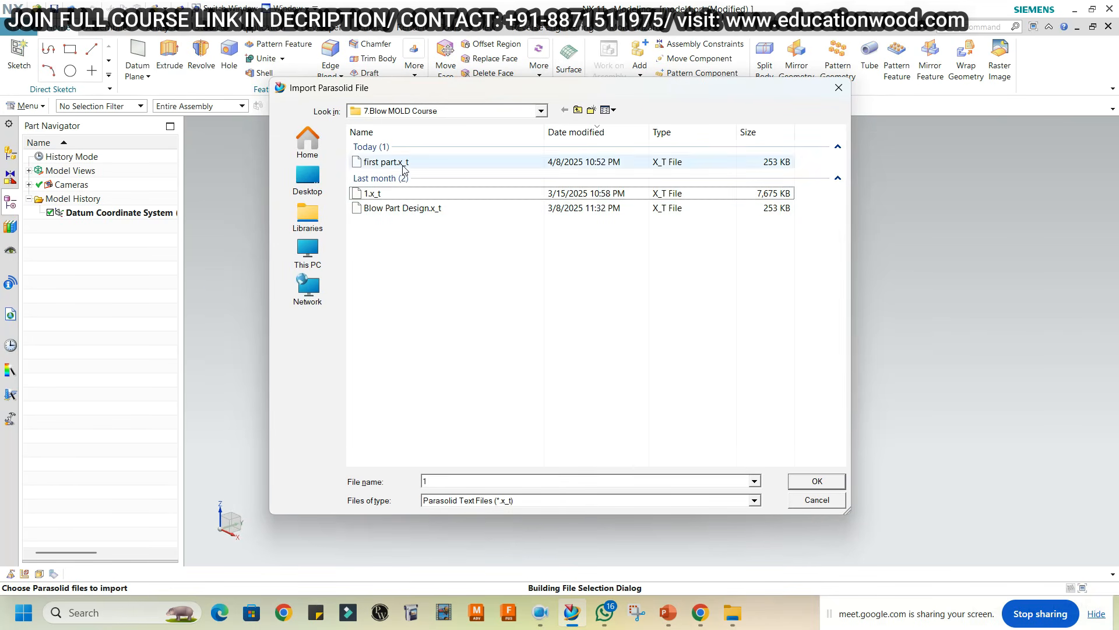
pyautogui.click(817, 481)
pyautogui.scroll(-4, 681, 437)
pyautogui.scroll(2, 690, 277)
pyautogui.scroll(-1, 690, 306)
pyautogui.moveTo(706, 328); pyautogui.dragTo(757, 332, button='middle')
pyautogui.hotkey('ctrl', 'z')
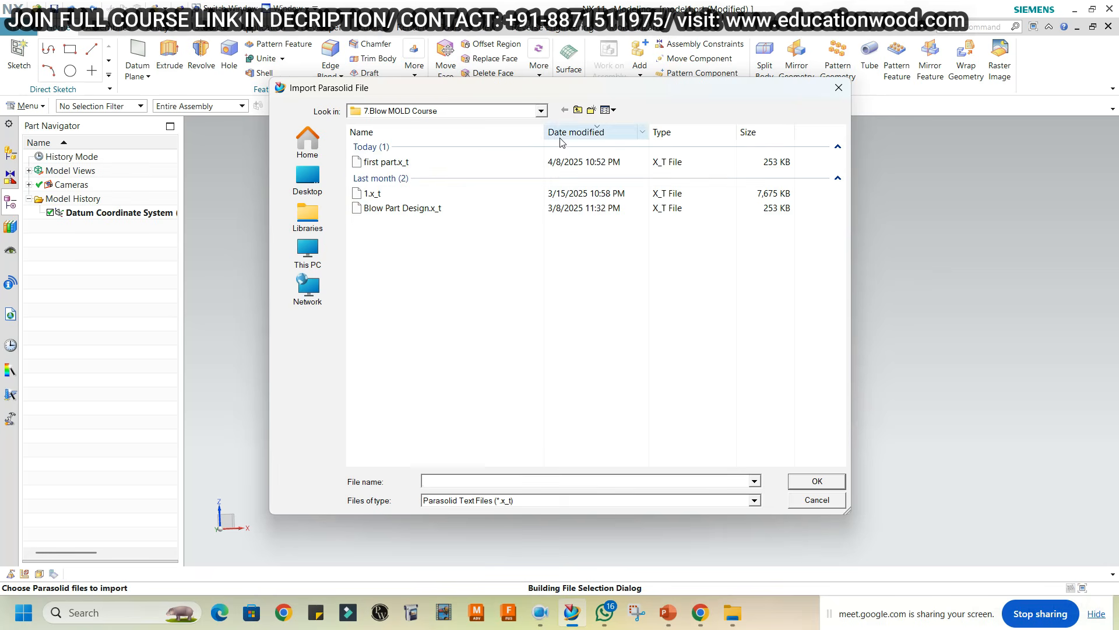
# Step: Import the Parasolid file E Undercut Part.x_t from the CAD Design folder of the blow mold design course on the D: drive
pyautogui.click(417, 111)
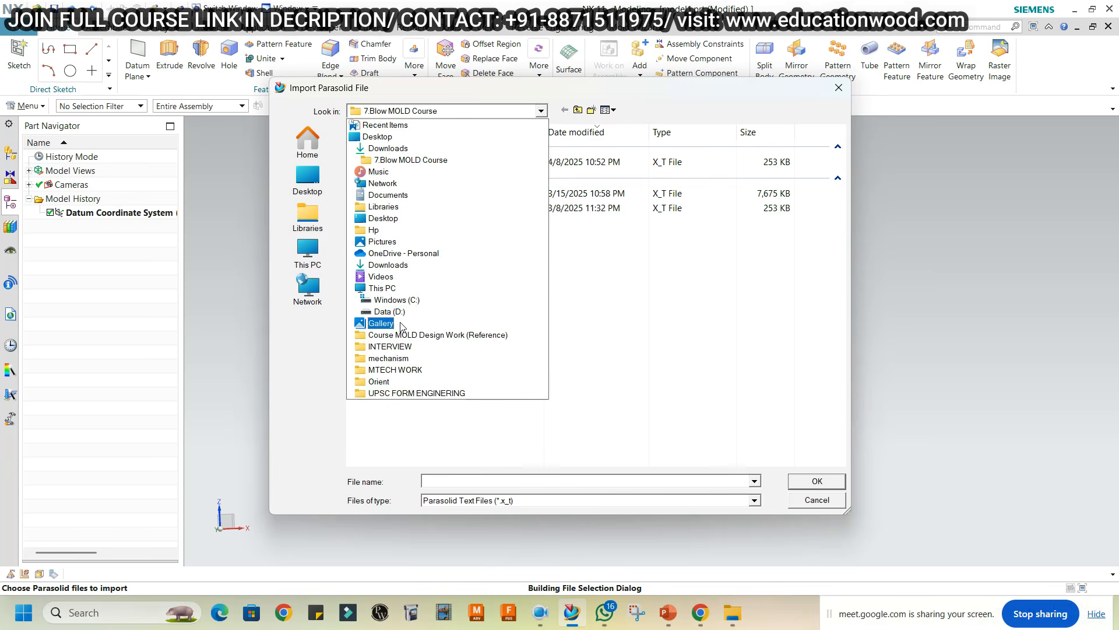
pyautogui.click(390, 311)
pyautogui.click(394, 223)
pyautogui.doubleClick(394, 222)
pyautogui.doubleClick(408, 161)
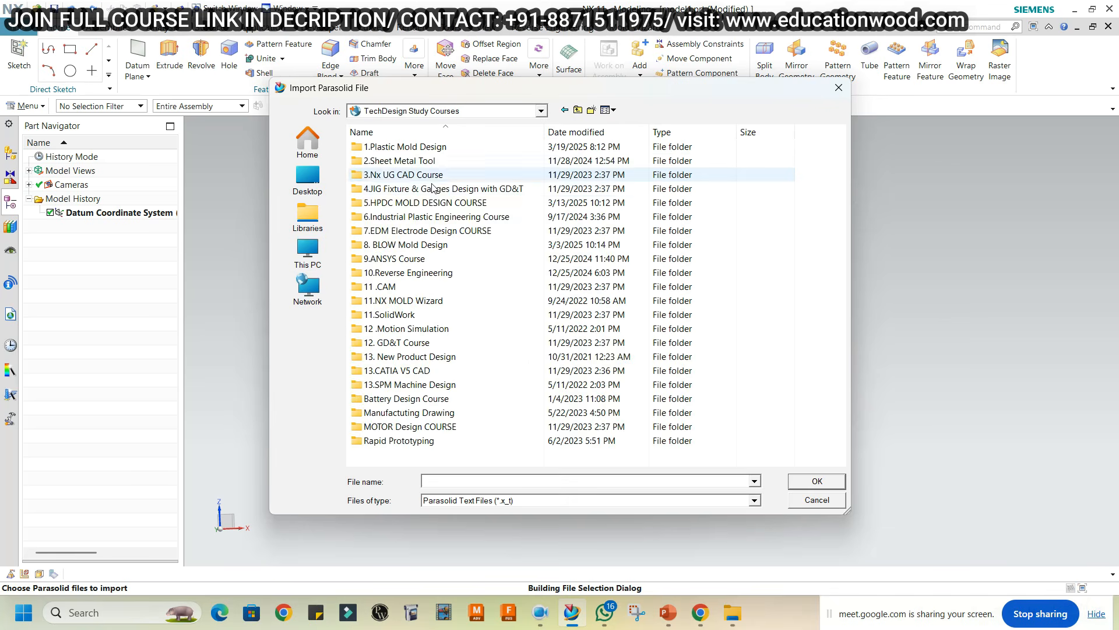
pyautogui.doubleClick(387, 247)
pyautogui.doubleClick(390, 147)
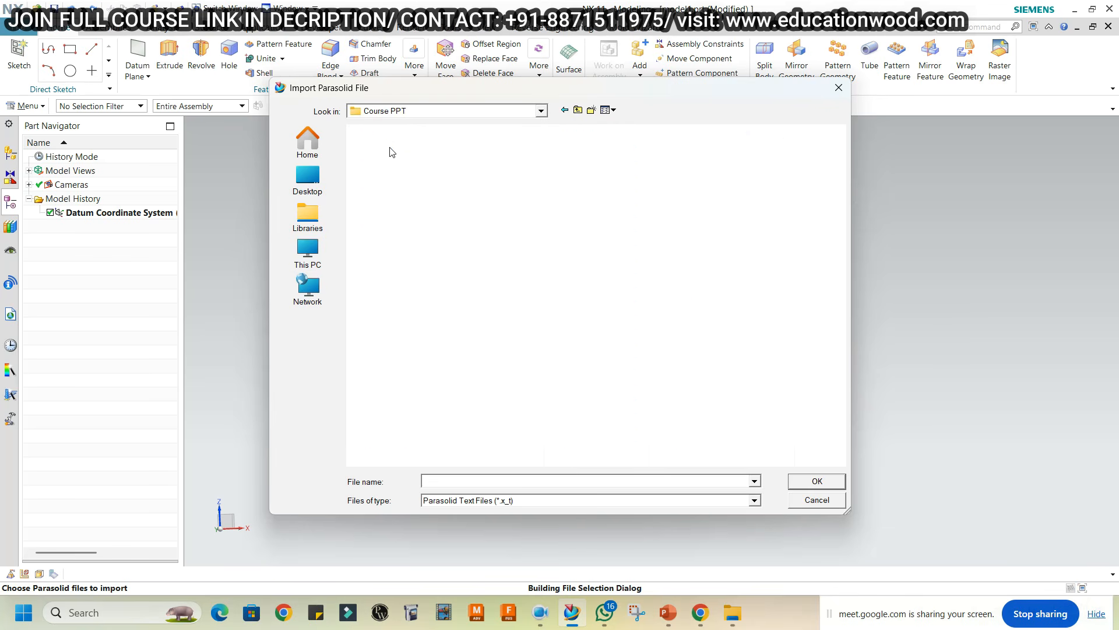
pyautogui.doubleClick(387, 146)
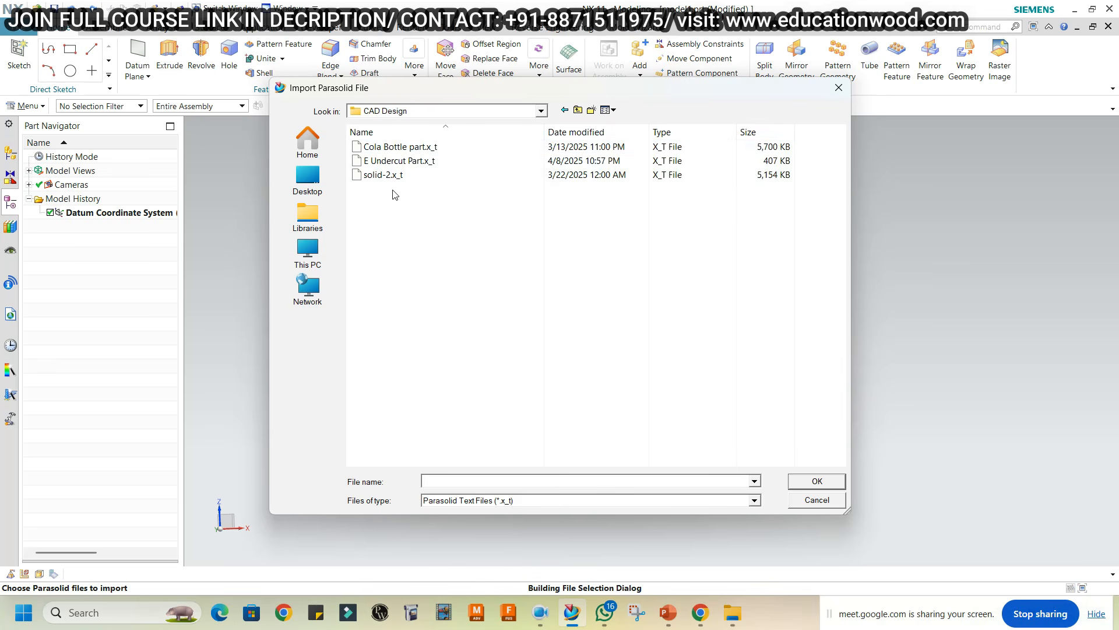
pyautogui.click(399, 161)
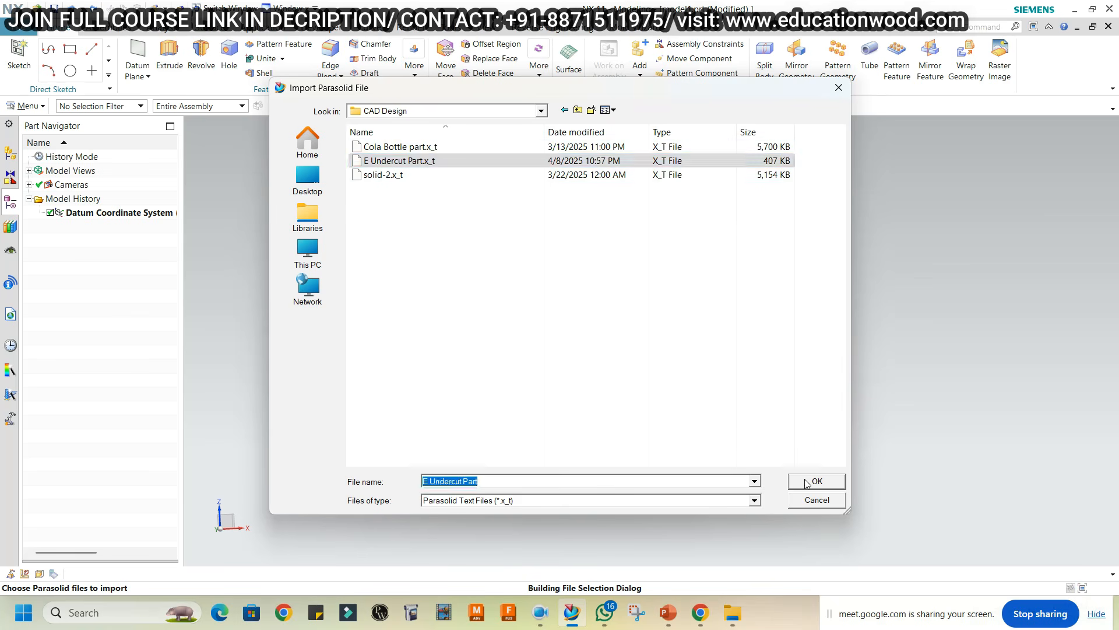
pyautogui.click(817, 481)
# Step: Examine the imported bottle body and its recessed side panels from several directions
pyautogui.moveTo(705, 450); pyautogui.dragTo(657, 282, button='middle')
pyautogui.moveTo(697, 335); pyautogui.dragTo(557, 345, button='middle')
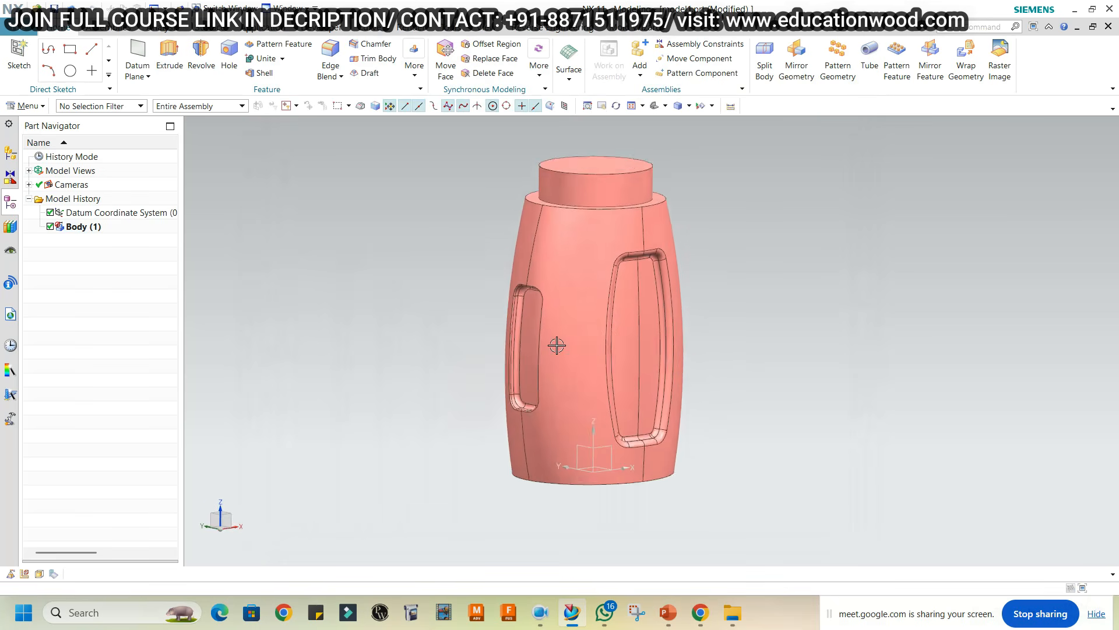
pyautogui.scroll(2, 557, 345)
pyautogui.scroll(-2, 609, 350)
pyautogui.moveTo(640, 321); pyautogui.dragTo(626, 365, button='middle')
pyautogui.scroll(-2, 636, 293)
pyautogui.scroll(1, 640, 292)
pyautogui.scroll(2, 622, 381)
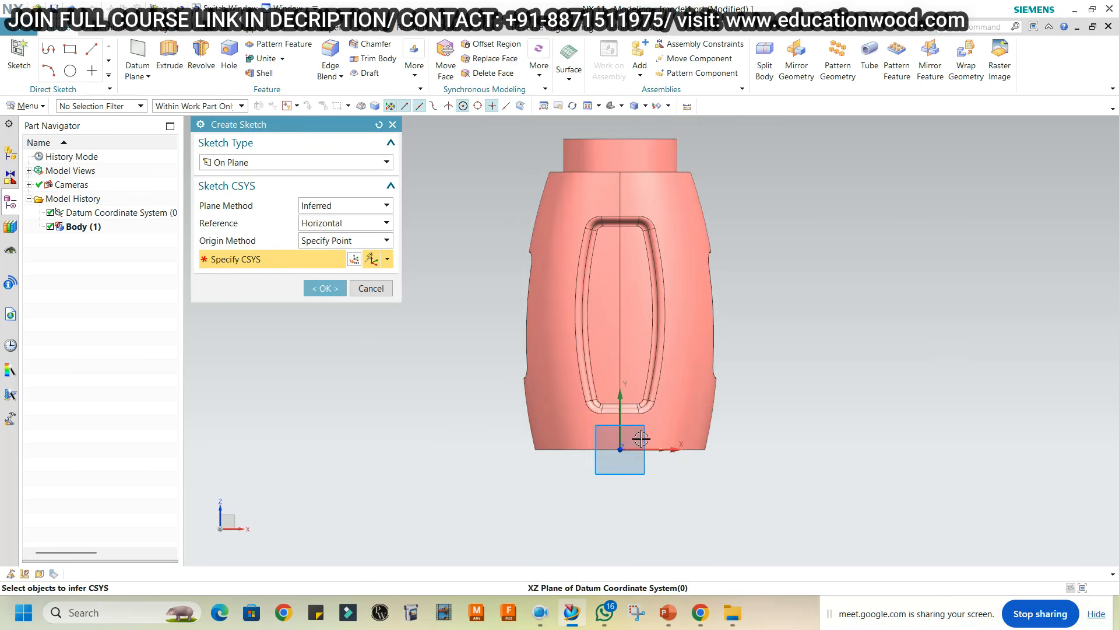
# Step: Sketch a rectangle from its center, about 166 by 224 mm, around the bottle on the datum XZ plane
pyautogui.click(640, 437)
pyautogui.click(325, 288)
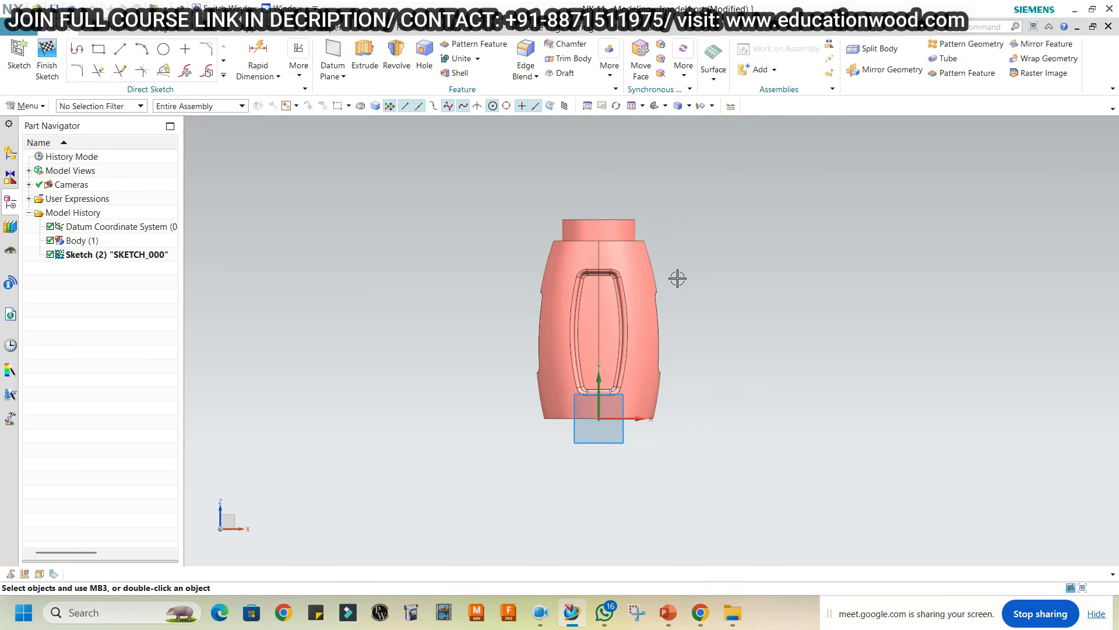
pyautogui.click(102, 49)
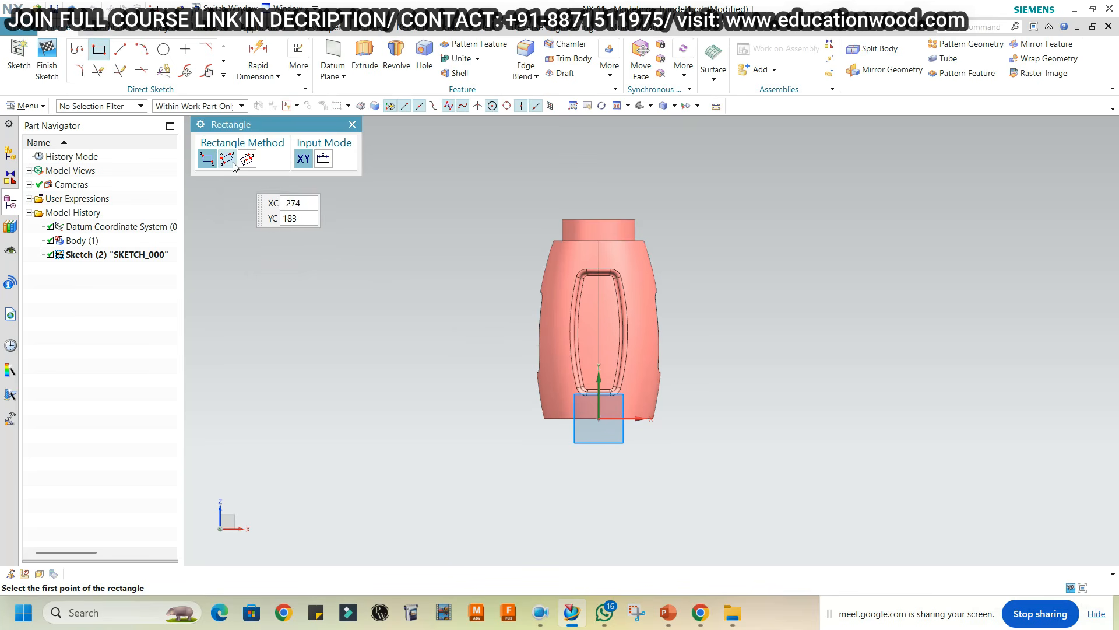
pyautogui.click(206, 159)
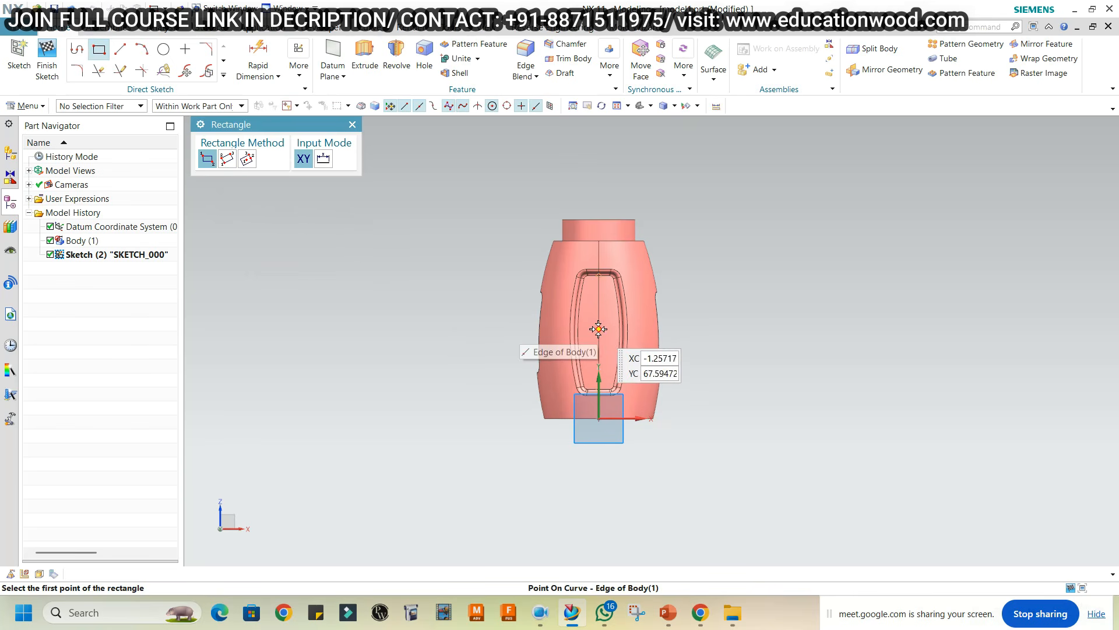
pyautogui.click(247, 158)
pyautogui.click(598, 328)
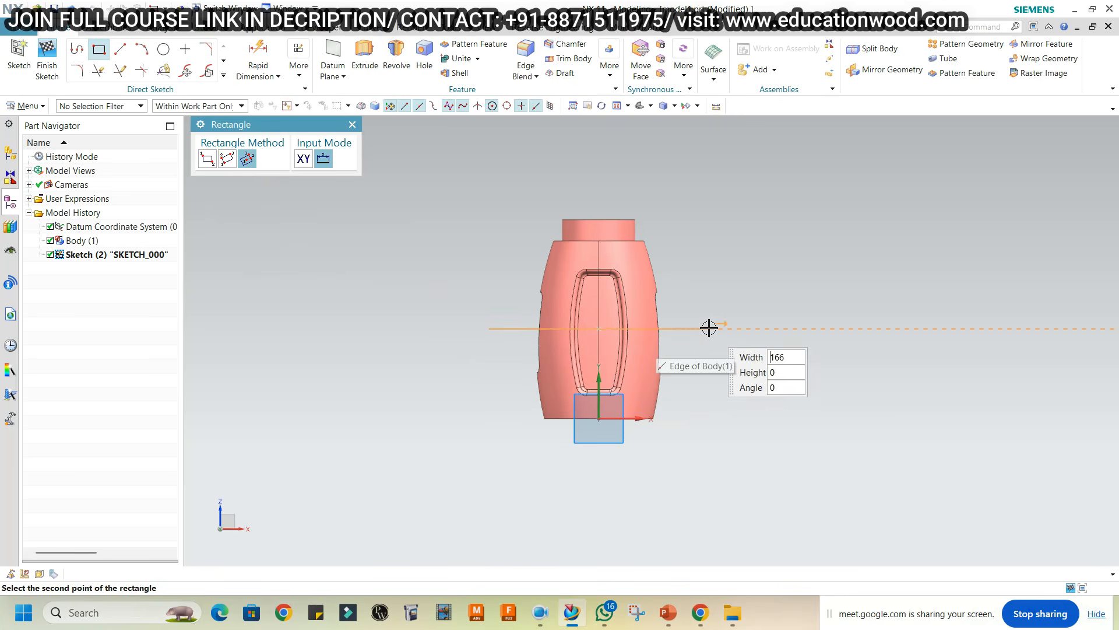
pyautogui.click(695, 491)
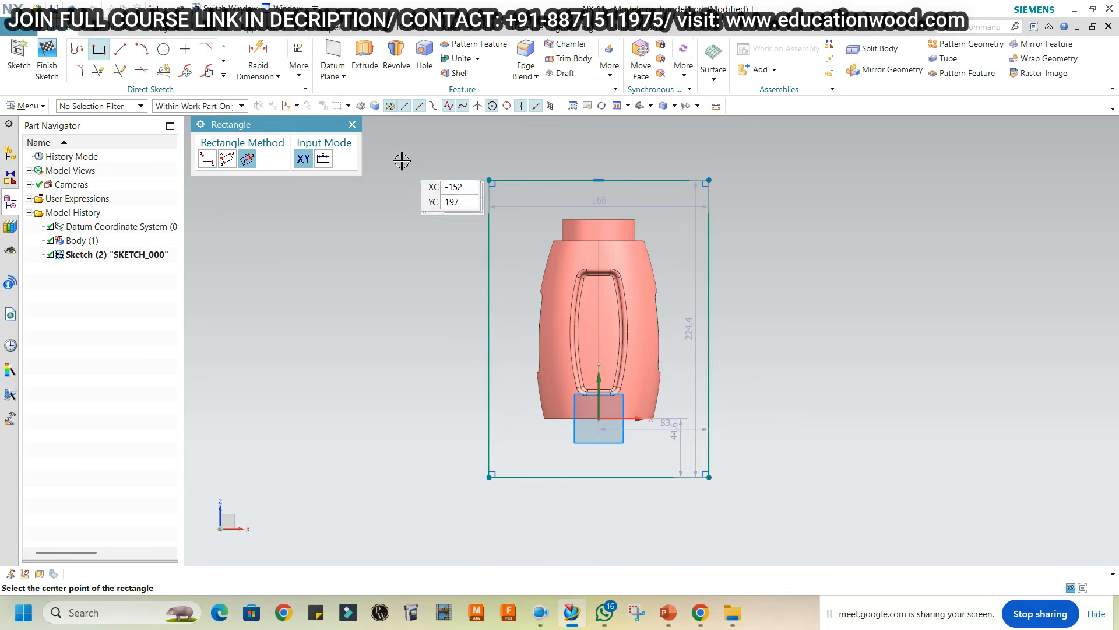
pyautogui.click(352, 124)
# Step: Align the midpoint of the rectangle's top edge vertically with the upper end point of the bottle body's central edge
pyautogui.moveTo(604, 193); pyautogui.dragTo(603, 232, button='middle')
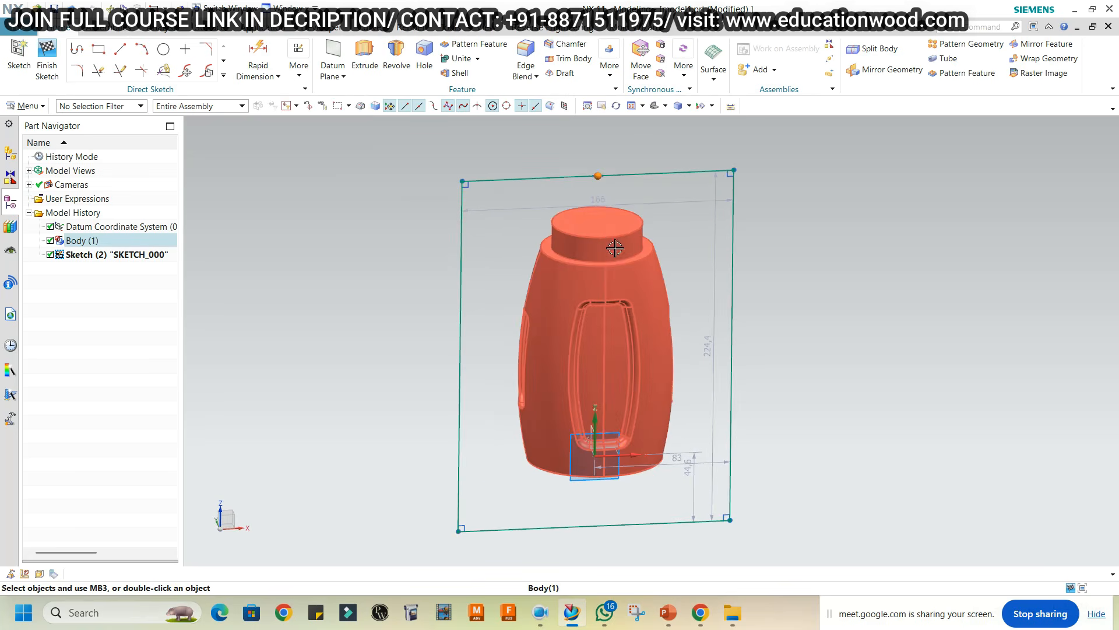
pyautogui.press('F8')
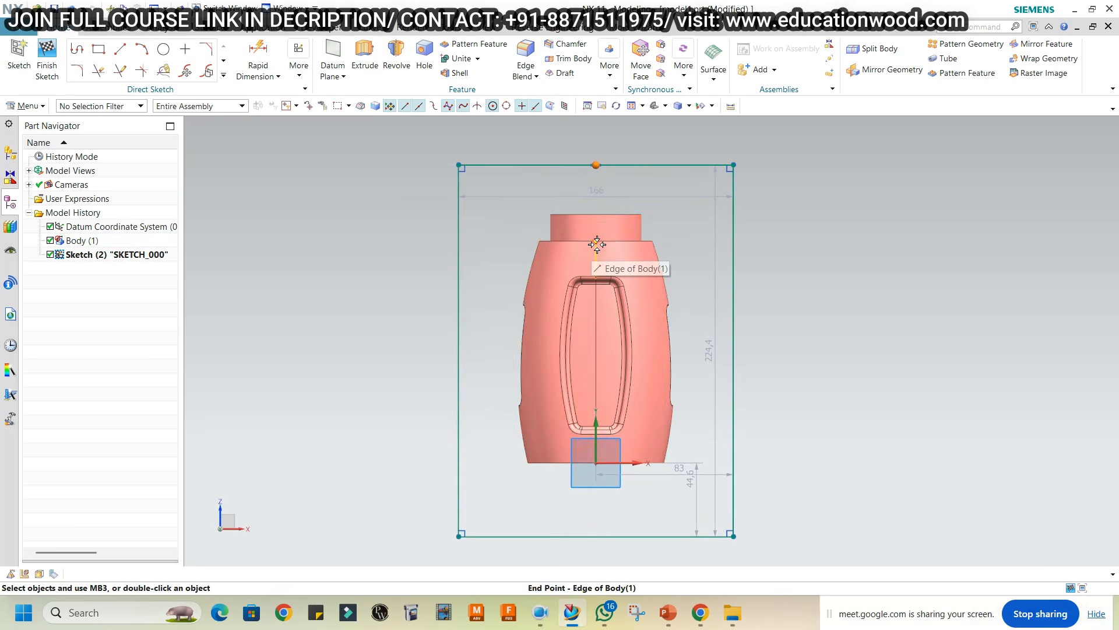
pyautogui.click(597, 242)
pyautogui.press('Escape')
# Step: Set the rectangle's width to 200 mm and its height to 250 mm
pyautogui.click(609, 188)
pyautogui.doubleClick(610, 188)
pyautogui.write('200')
pyautogui.press('Return')
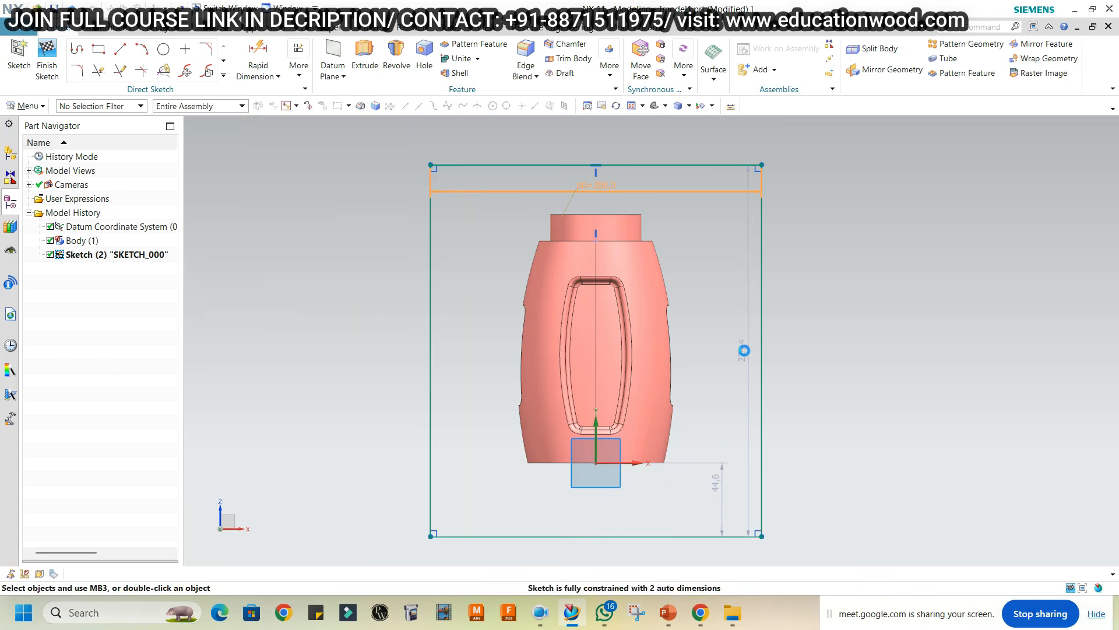
pyautogui.doubleClick(742, 350)
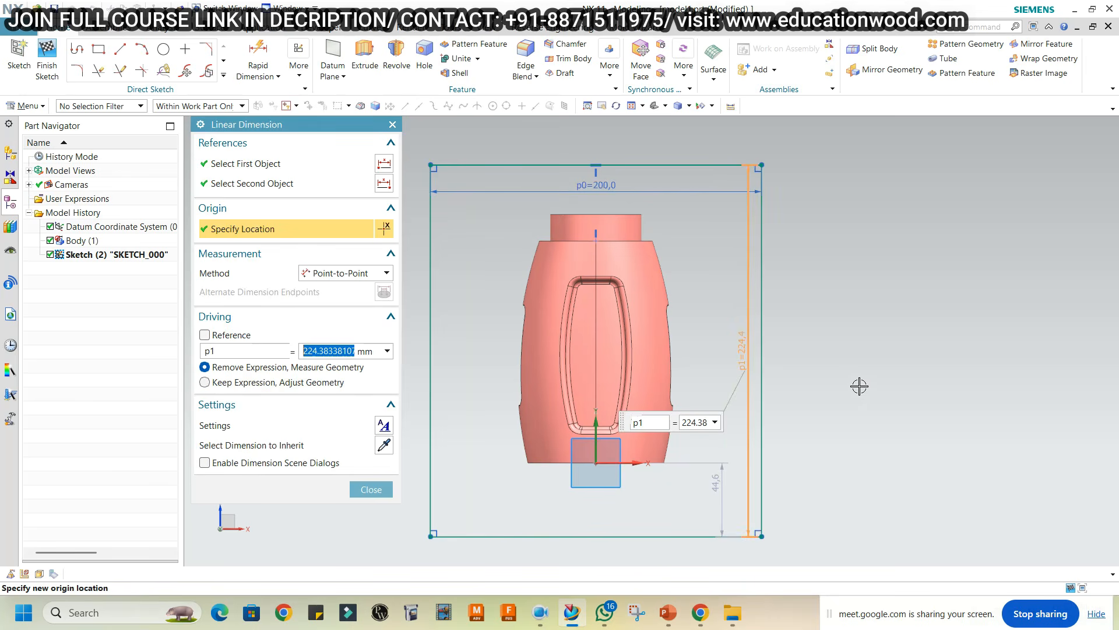
pyautogui.write('250')
pyautogui.press('Return')
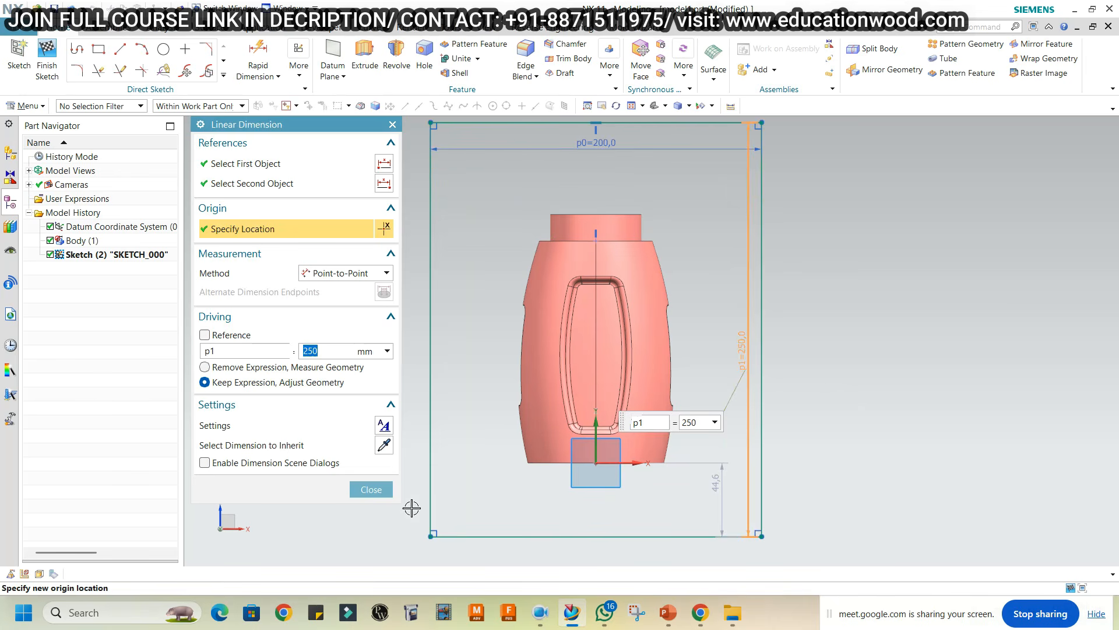
pyautogui.middleClick(412, 507)
# Step: Set the distance between the bottle's base and the rectangle's bottom edge to 50 mm
pyautogui.scroll(-1, 723, 484)
pyautogui.doubleClick(722, 484)
pyautogui.write('50')
pyautogui.press('Return')
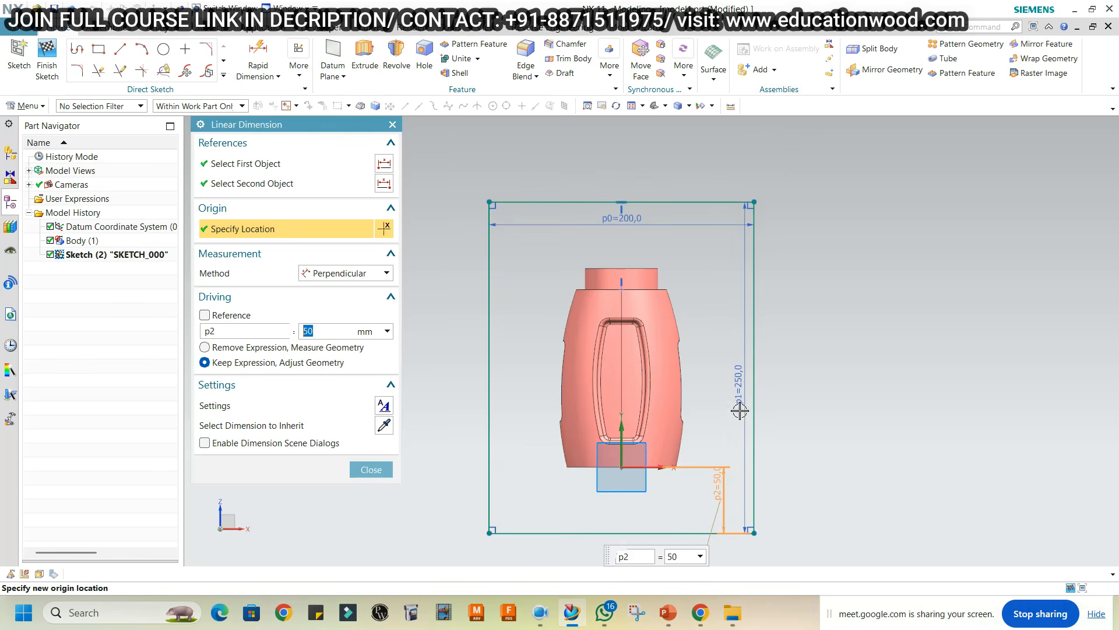
pyautogui.click(371, 470)
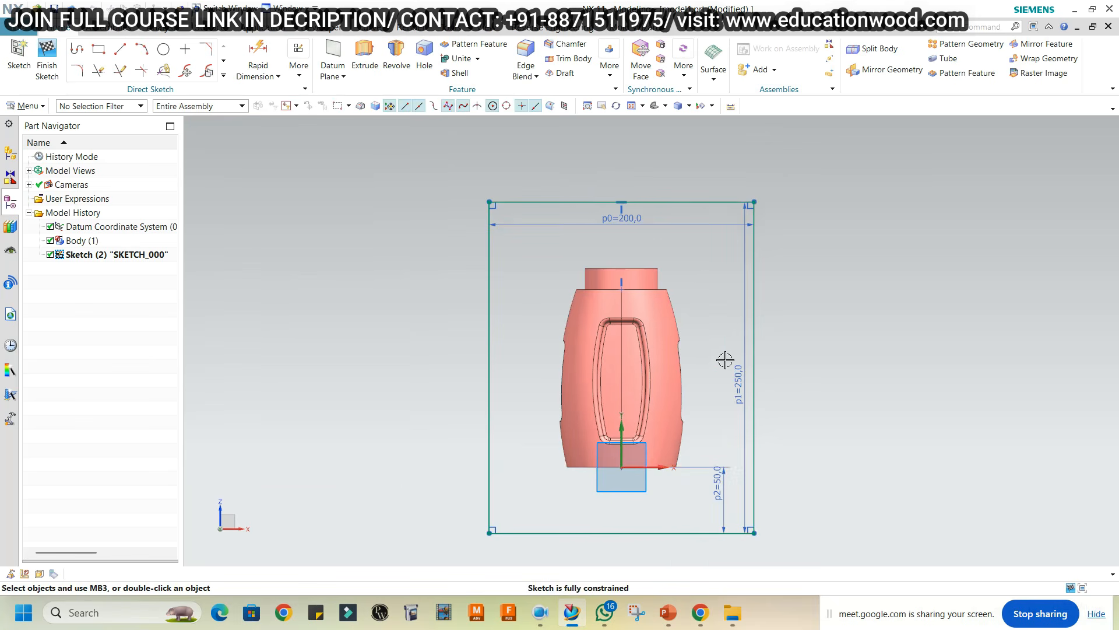
# Step: Move the rectangle's height and width dimensions outside its outline
pyautogui.moveTo(737, 368); pyautogui.dragTo(772, 371)
pyautogui.click(629, 217)
pyautogui.moveTo(628, 217); pyautogui.dragTo(629, 180)
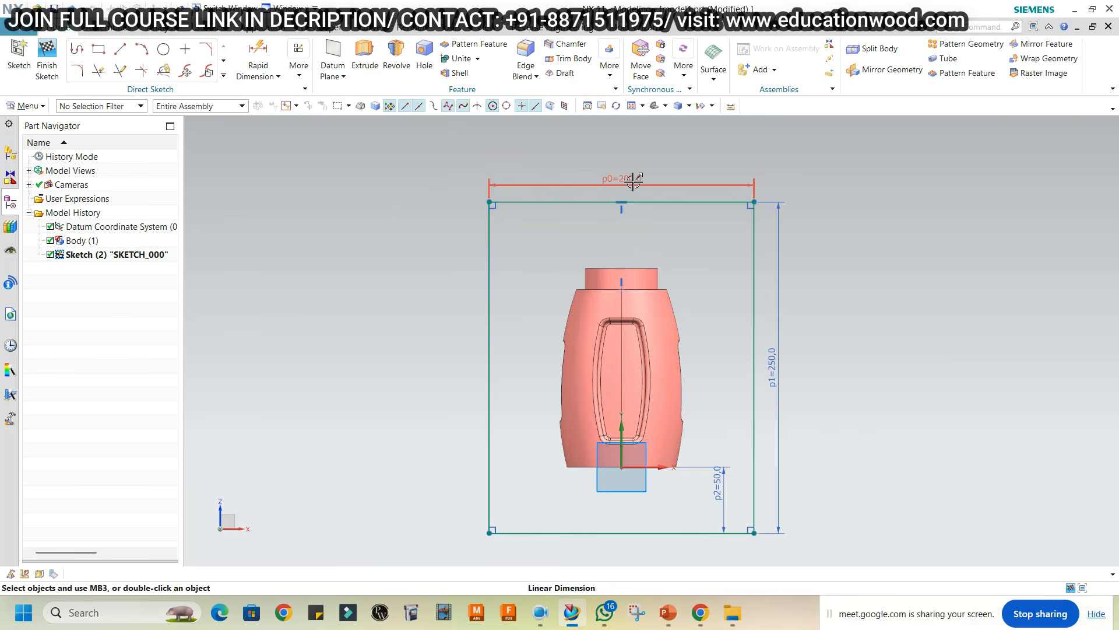
pyautogui.scroll(-2, 641, 179)
pyautogui.scroll(2, 640, 220)
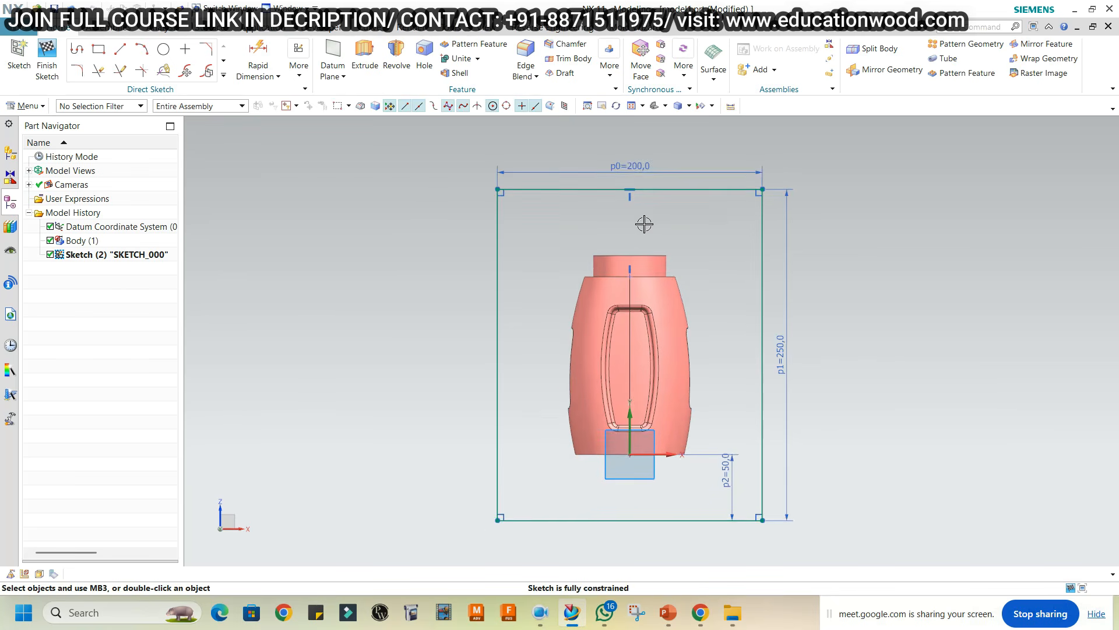
pyautogui.scroll(-1, 648, 225)
pyautogui.scroll(2, 649, 190)
pyautogui.scroll(-1, 652, 198)
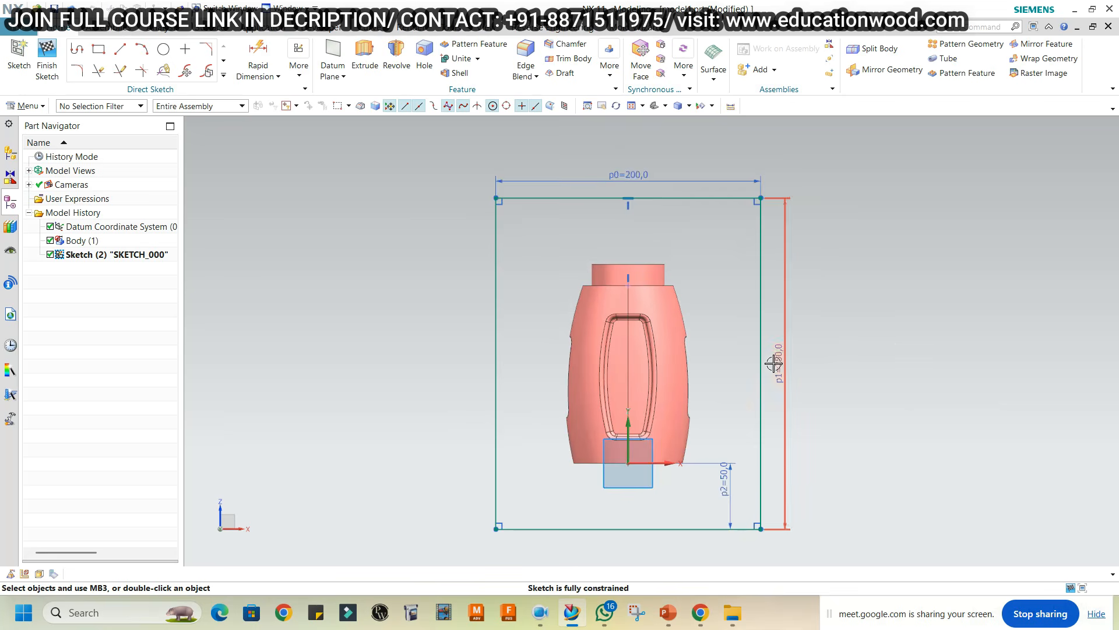
pyautogui.scroll(1, 784, 370)
pyautogui.scroll(-1, 734, 405)
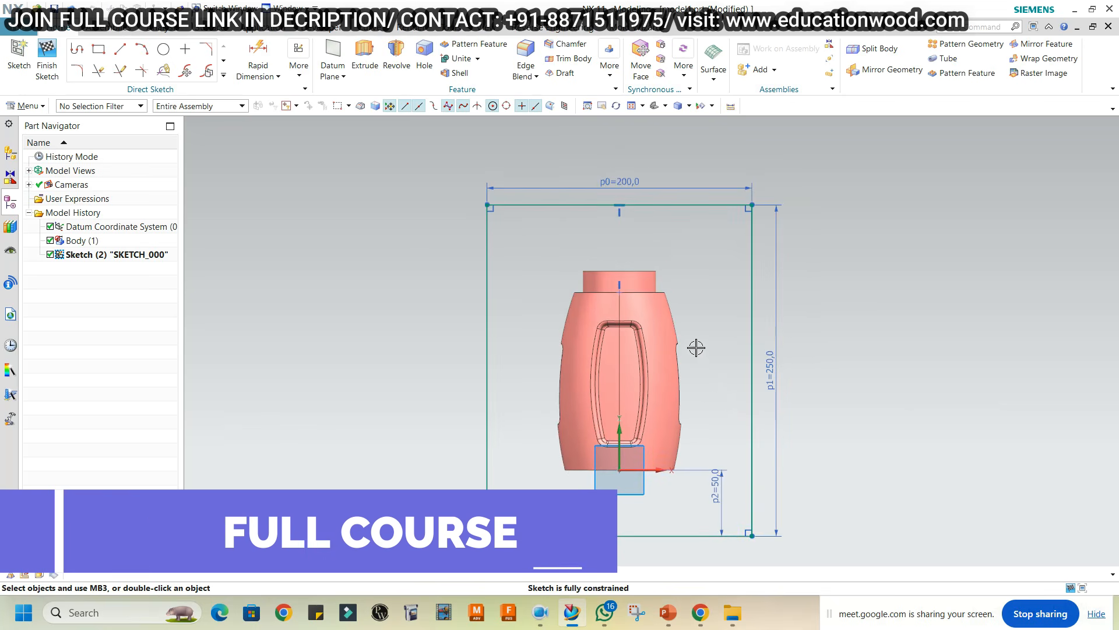
pyautogui.scroll(2, 644, 202)
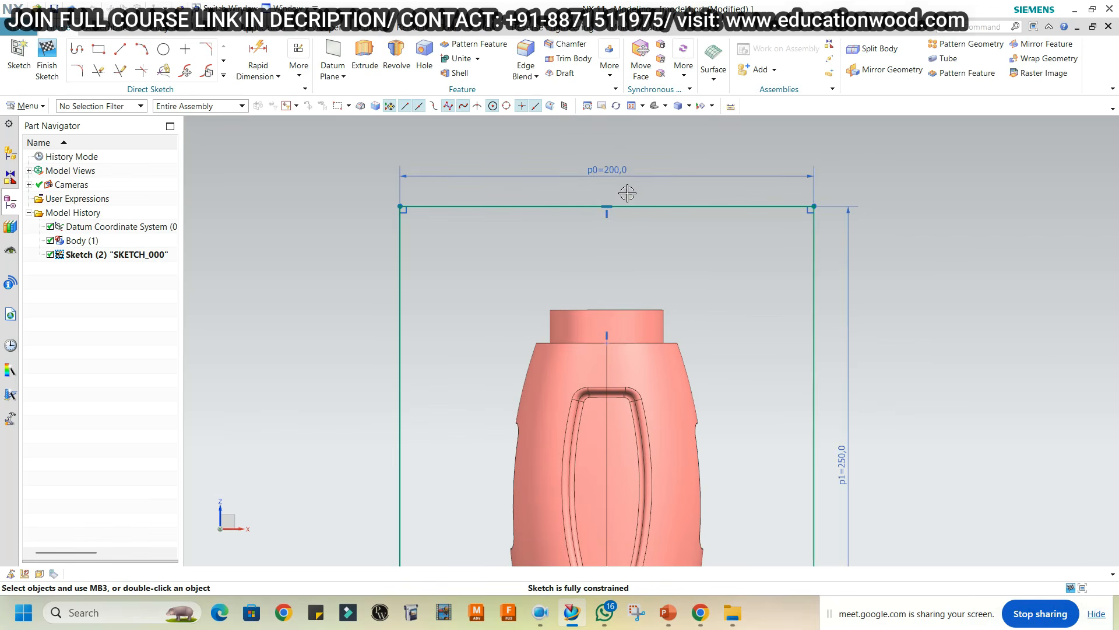
pyautogui.scroll(-1, 636, 227)
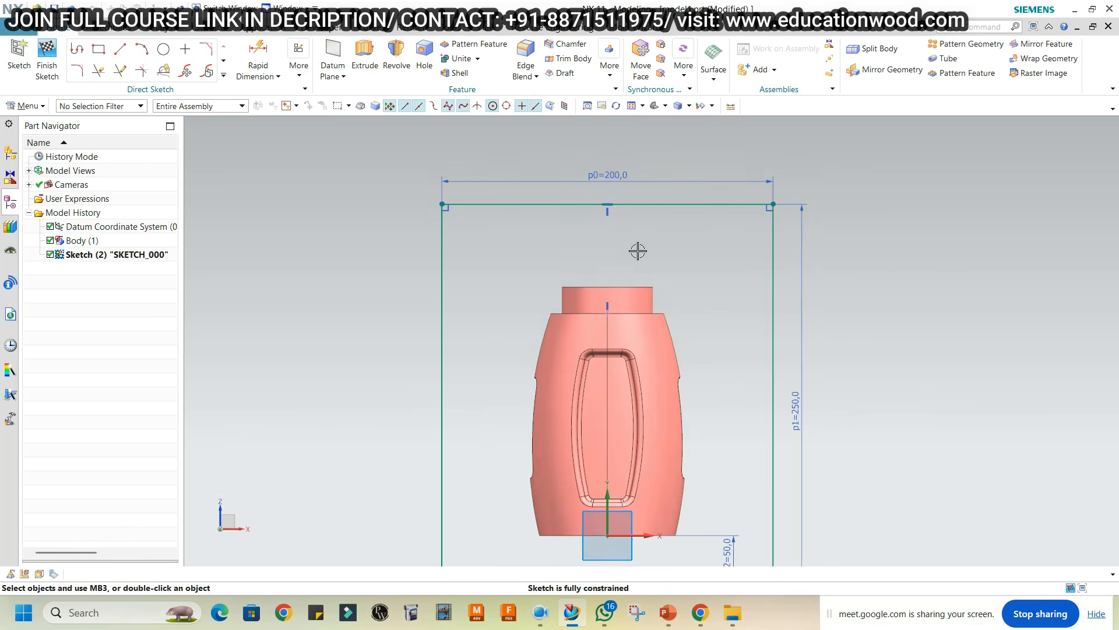
pyautogui.scroll(-1, 614, 238)
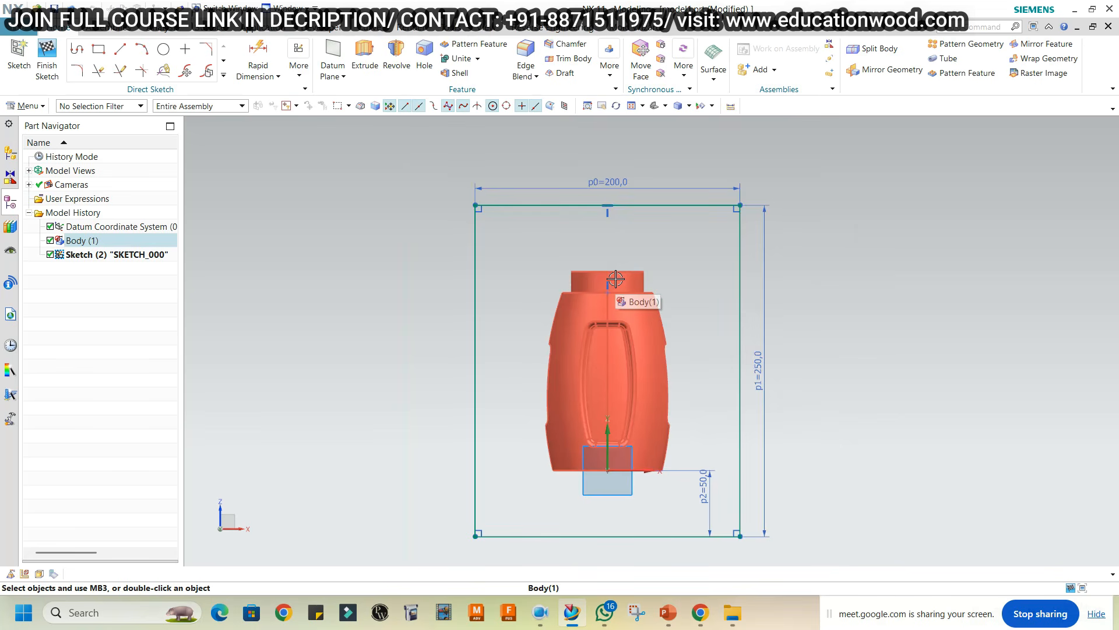
pyautogui.scroll(-1, 623, 278)
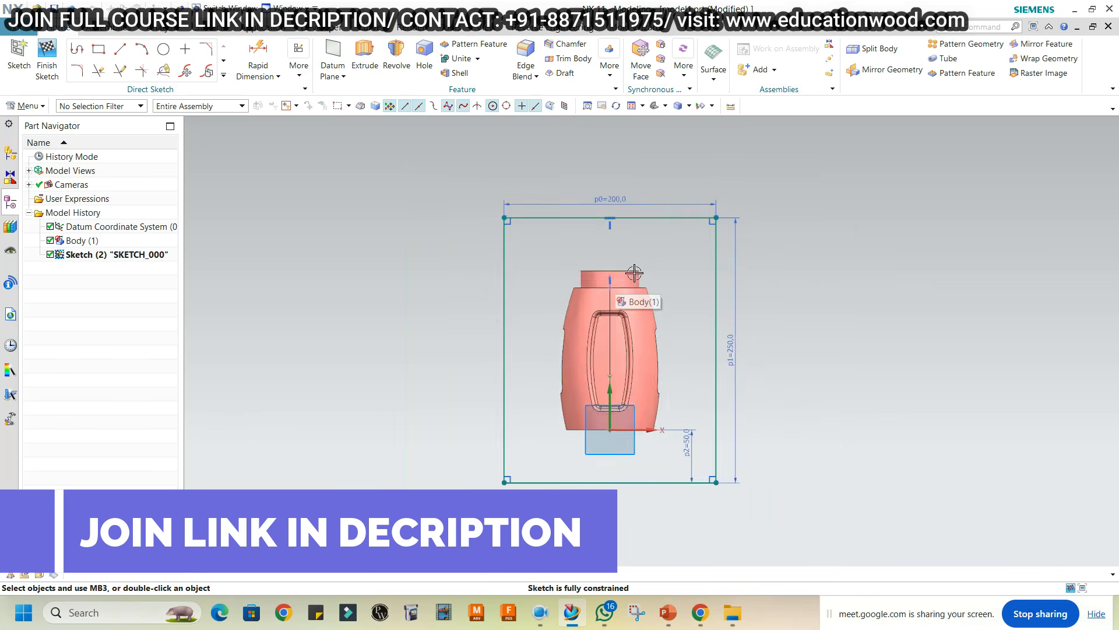
pyautogui.scroll(1, 707, 288)
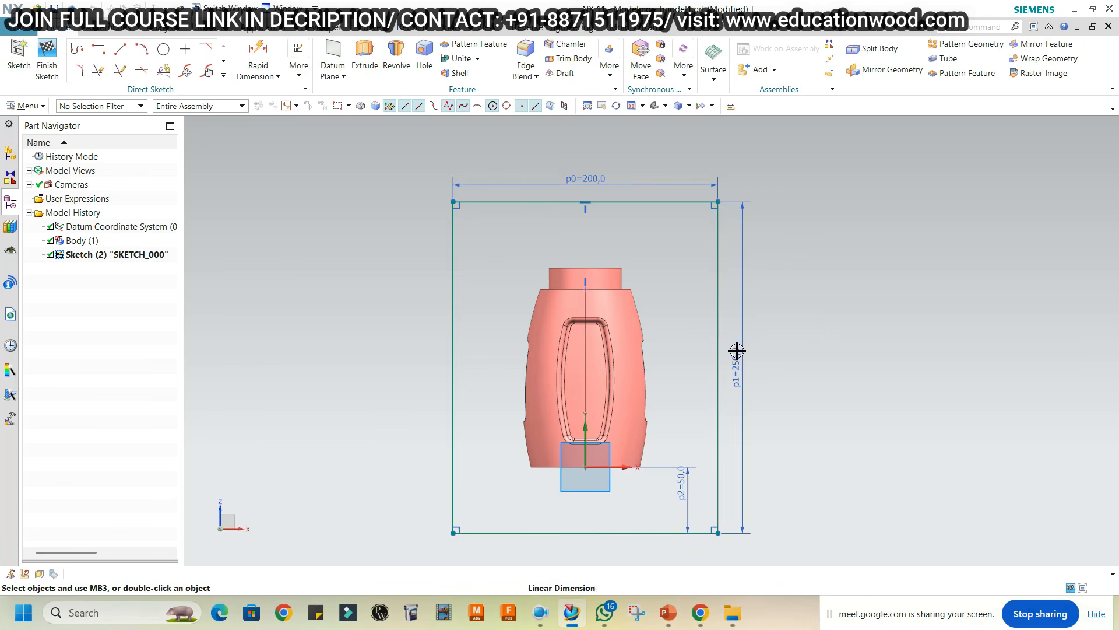
pyautogui.scroll(-2, 730, 315)
pyautogui.scroll(1, 731, 313)
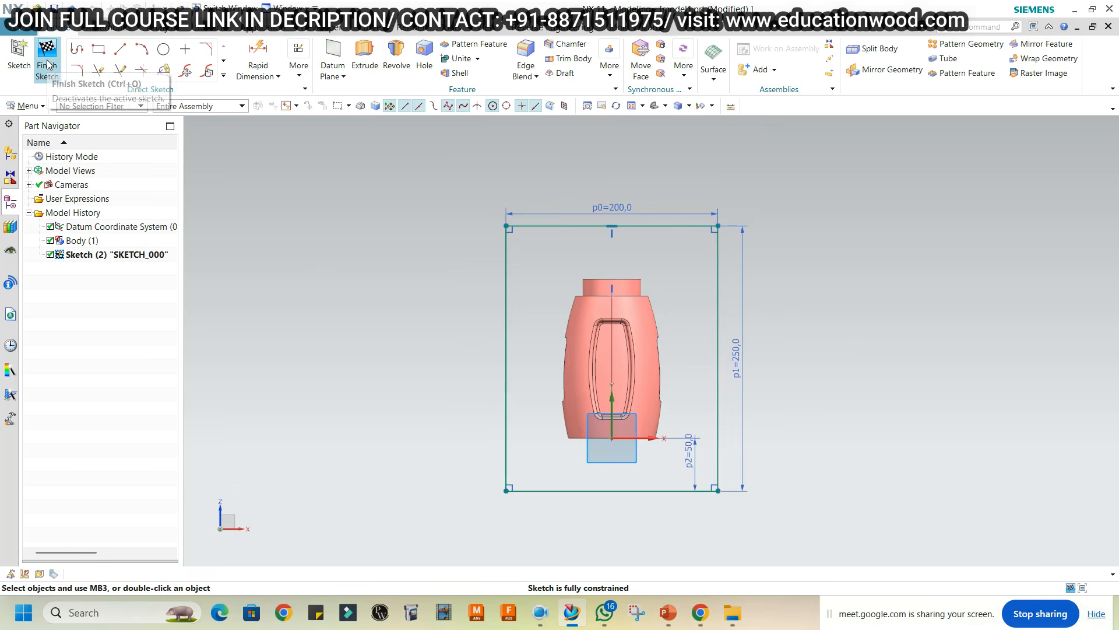
# Step: Change the distance between the bottle's base and the rectangle's bottom edge to 70 mm
pyautogui.doubleClick(693, 452)
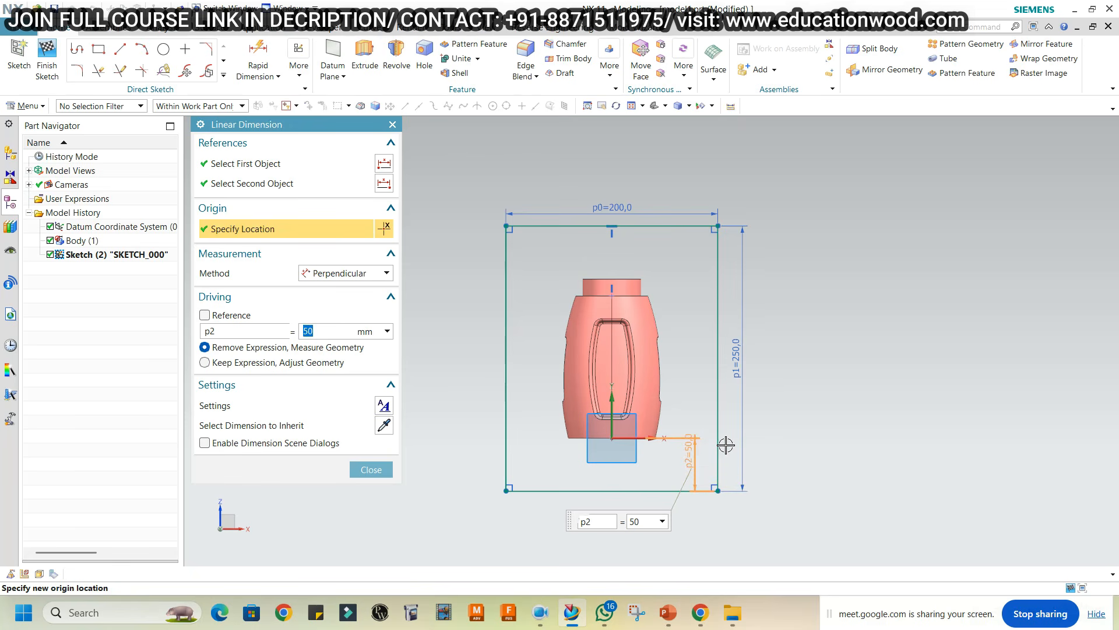
pyautogui.write('70')
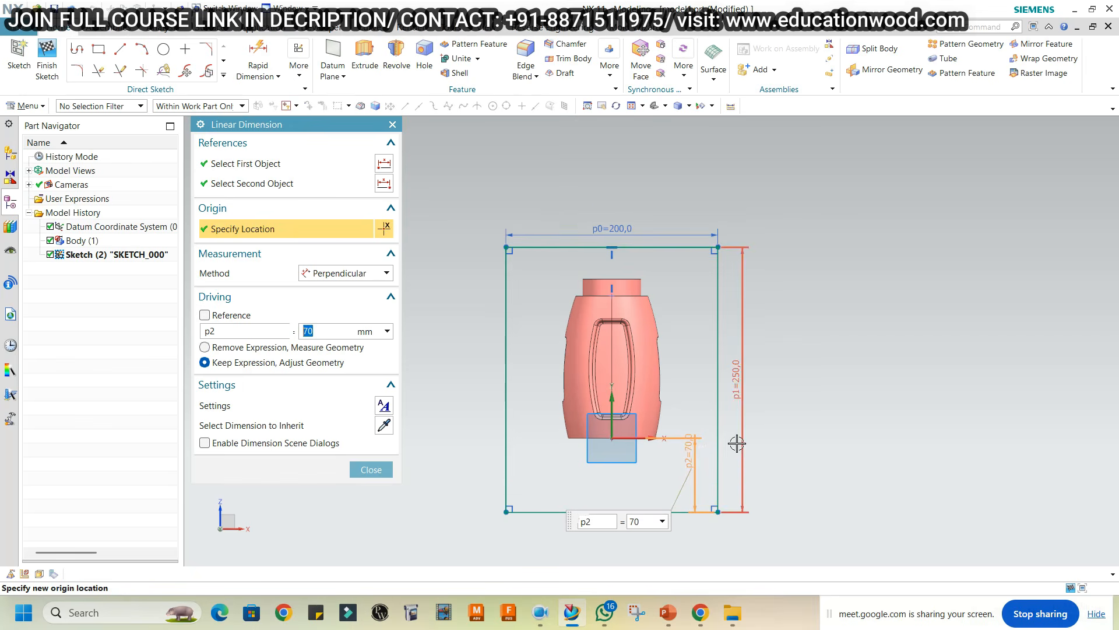
pyautogui.click(366, 466)
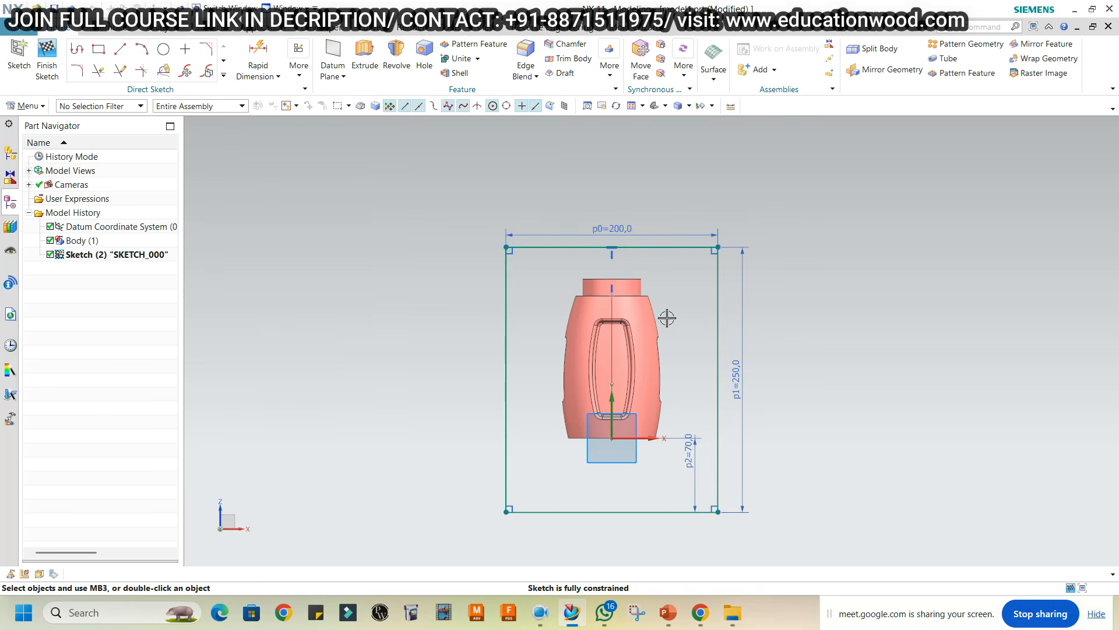
# Step: Set the rectangle's height to 200 mm
pyautogui.doubleClick(742, 368)
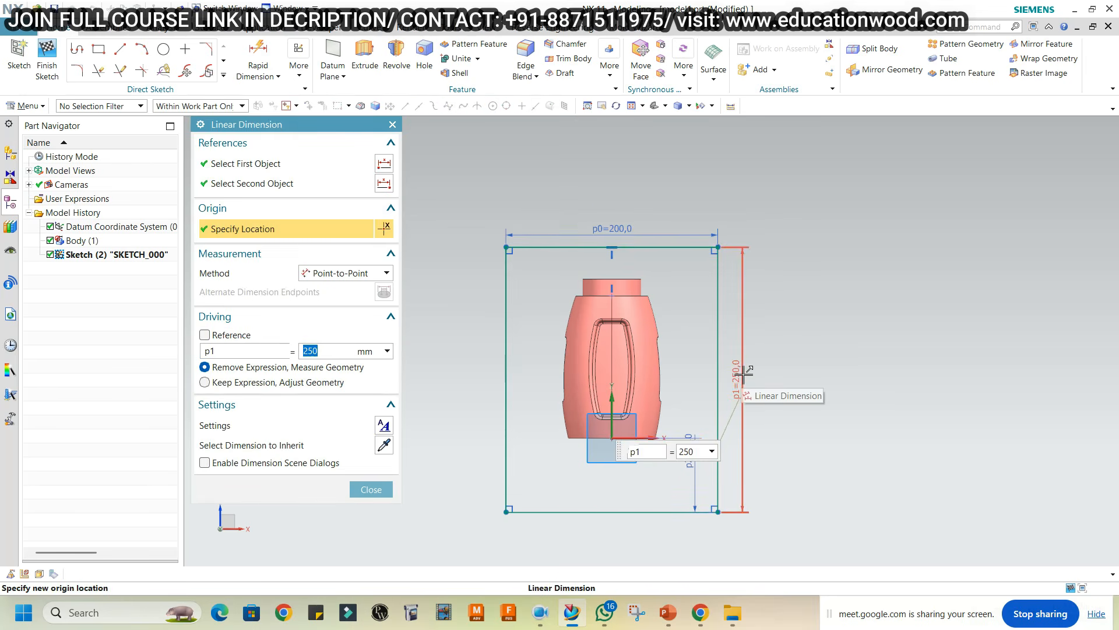
pyautogui.write('200')
pyautogui.press('Return')
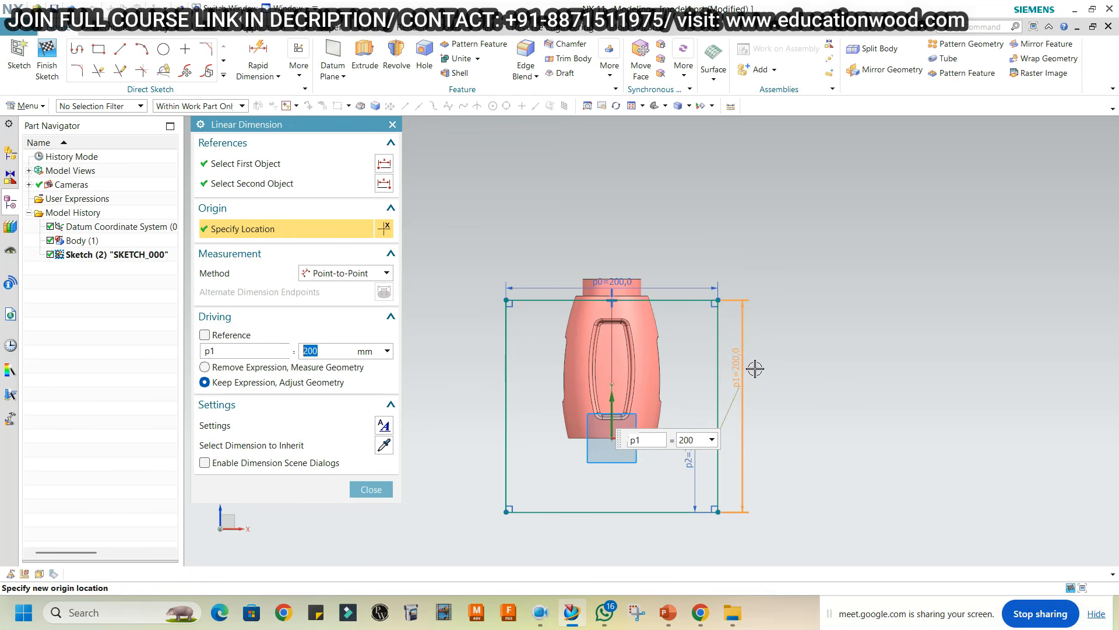
pyautogui.click(364, 490)
# Step: Set the distance between the bottle's base and the rectangle's bottom edge to 25 mm and finish the sketch
pyautogui.doubleClick(686, 469)
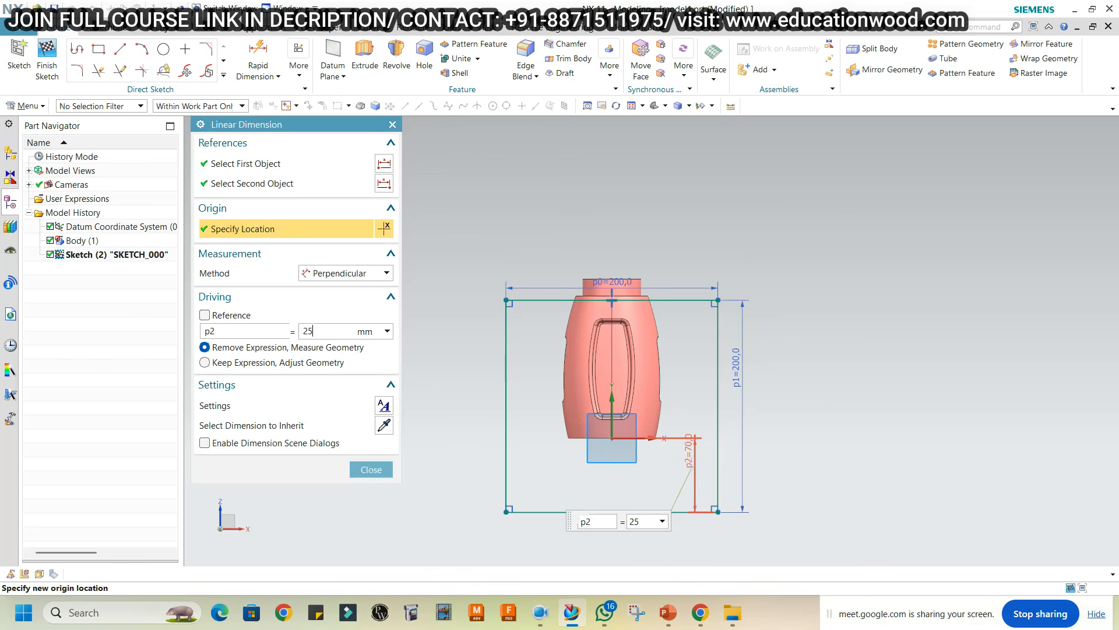
pyautogui.write('25')
pyautogui.press('Return')
pyautogui.click(371, 470)
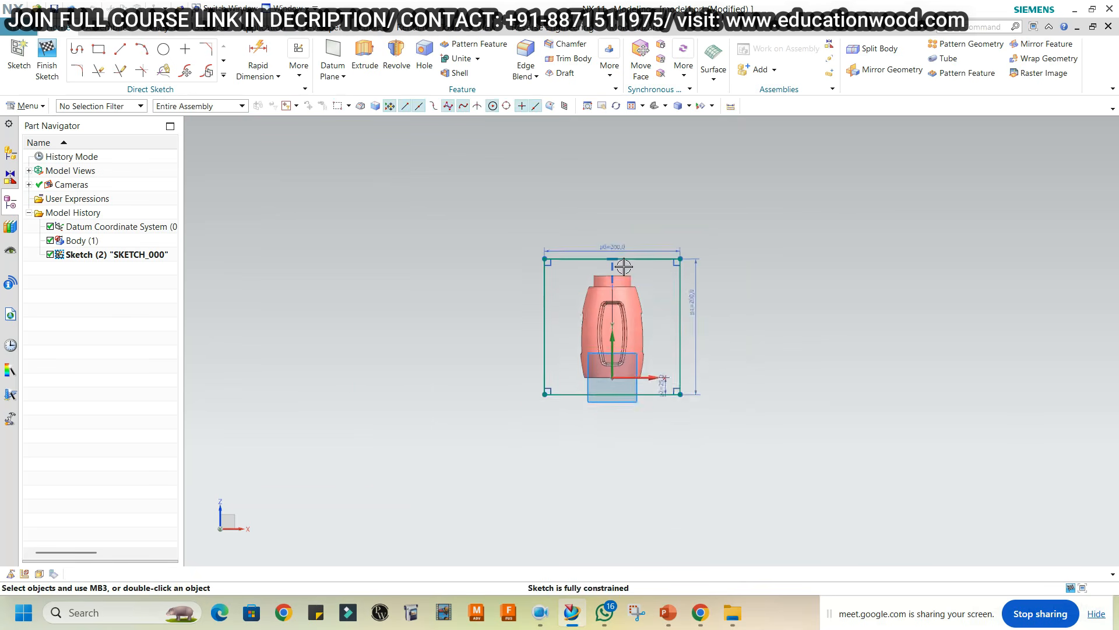
pyautogui.scroll(2, 642, 336)
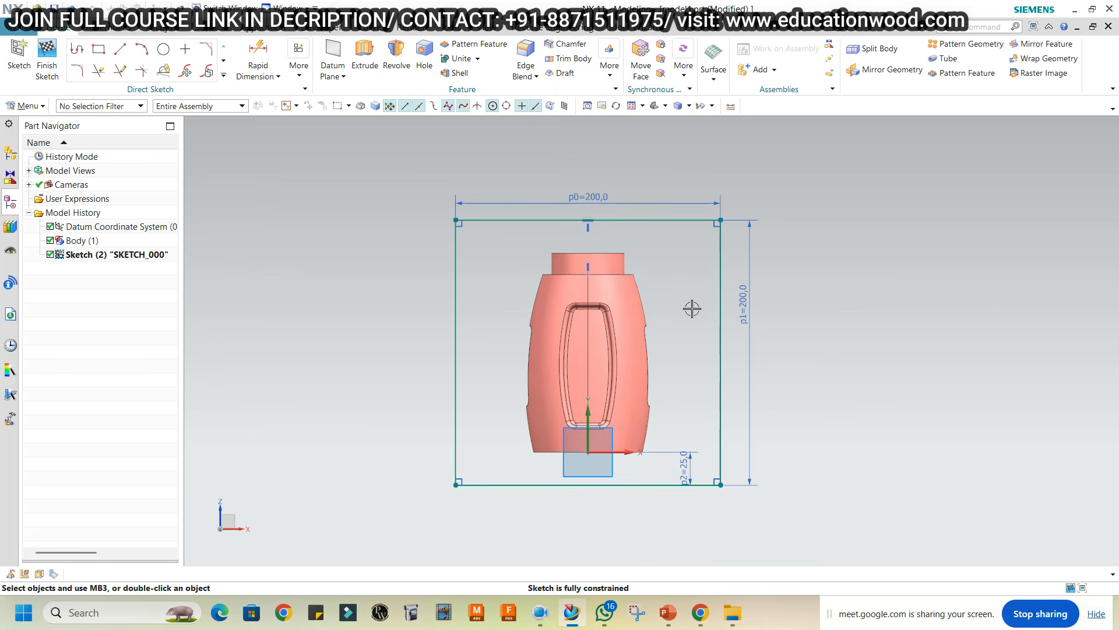
pyautogui.click(47, 58)
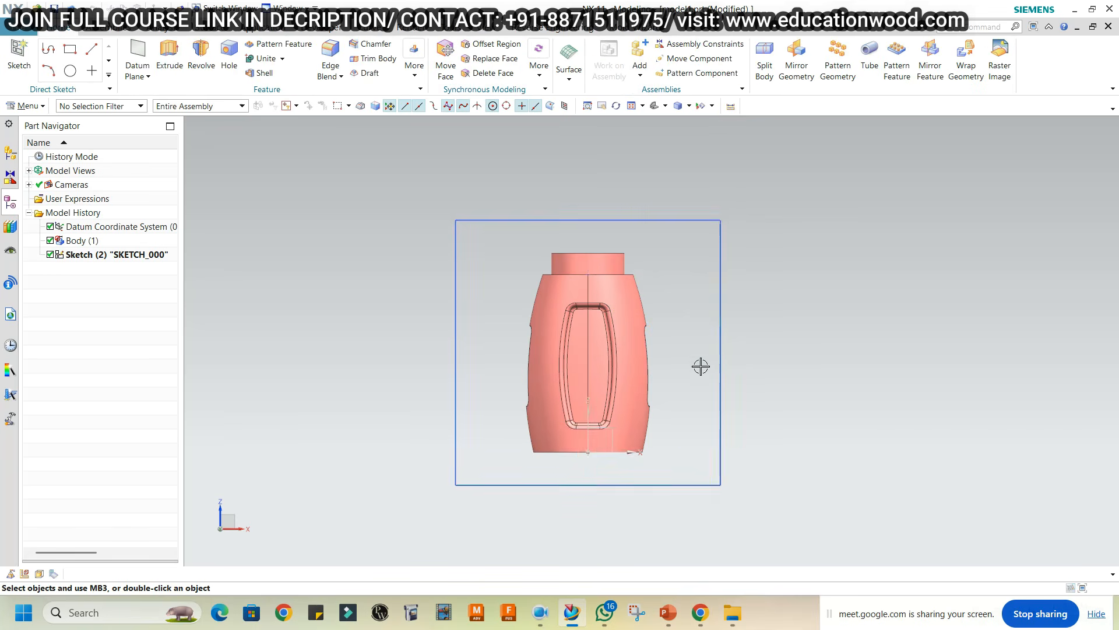
# Step: Begin extruding the square sketch from a start distance of 0 mm, about 115 mm toward the back side of the bottle
pyautogui.click(594, 229)
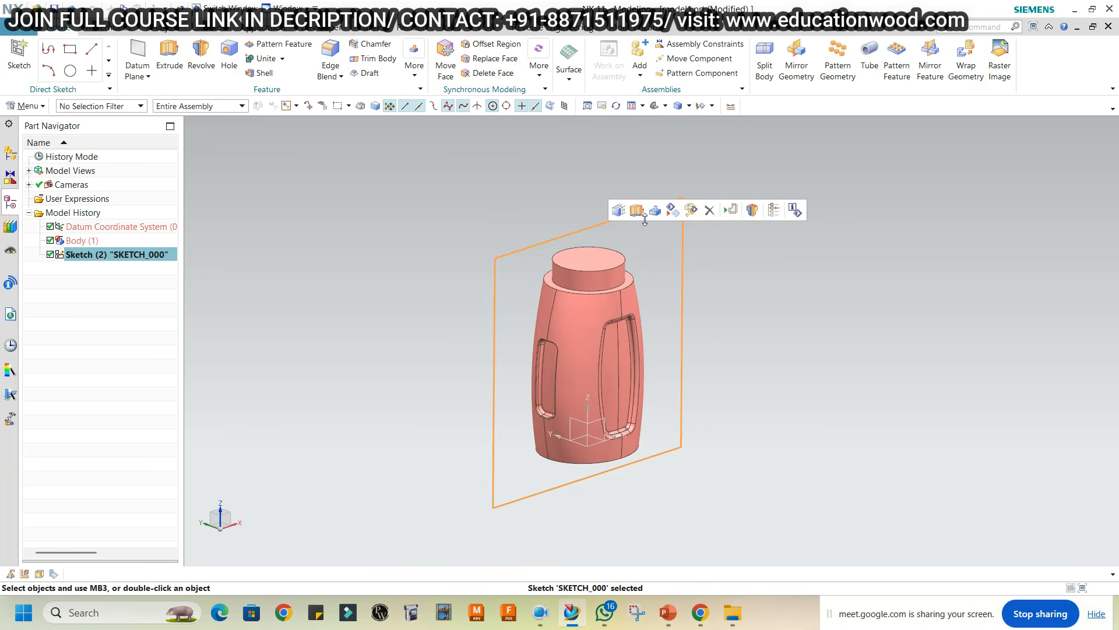
pyautogui.press('x')
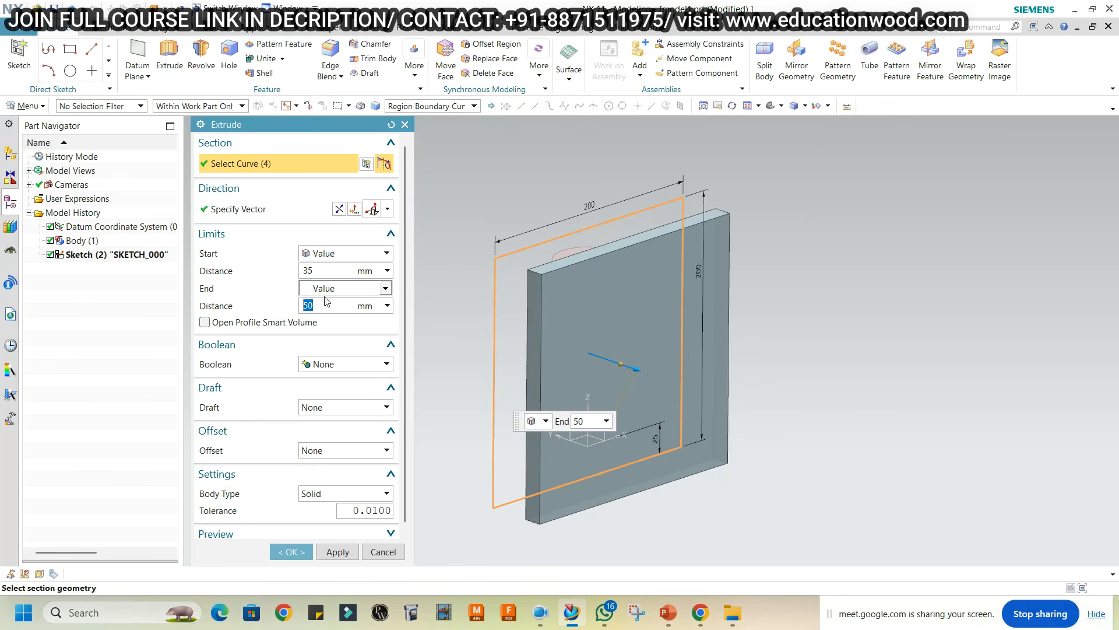
pyautogui.click(309, 271)
pyautogui.write('0')
pyautogui.press('Return')
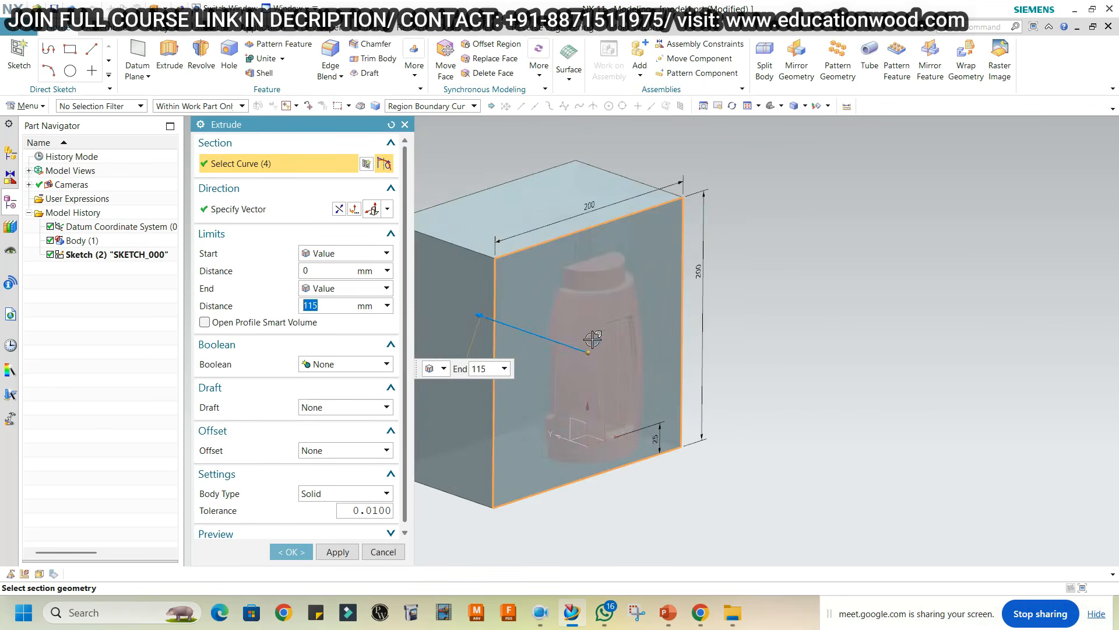
# Step: Show the extrusion preview from the side in wireframe to compare the block's depth with the bottle's outline
pyautogui.moveTo(592, 340); pyautogui.dragTo(640, 325, button='middle')
pyautogui.press('F8')
pyautogui.click(485, 29)
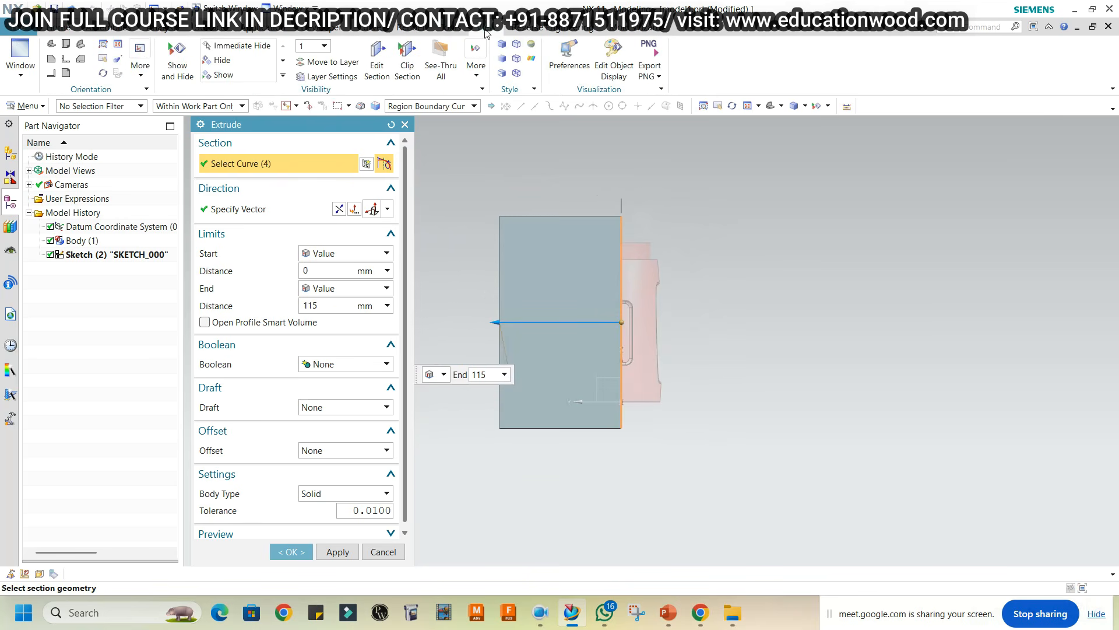
pyautogui.click(504, 74)
pyautogui.click(502, 46)
pyautogui.scroll(-1, 561, 259)
pyautogui.scroll(1, 569, 288)
pyautogui.scroll(1, 569, 288)
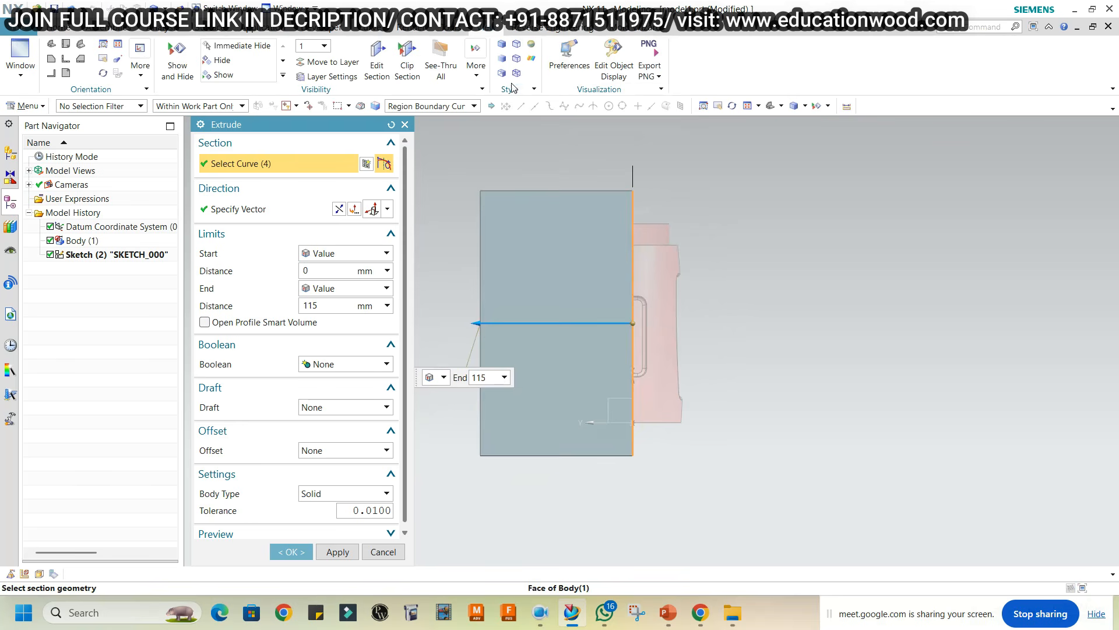
pyautogui.click(516, 73)
# Step: Set the extrusion's end distance to 70 mm and create the mold block
pyautogui.moveTo(475, 321); pyautogui.dragTo(577, 323)
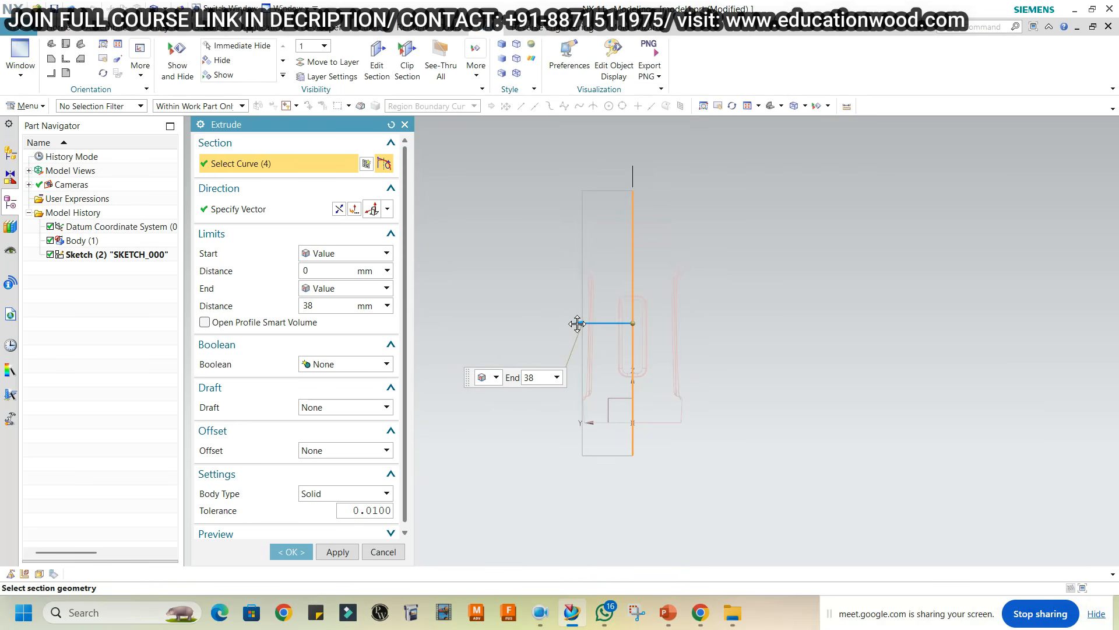
pyautogui.moveTo(578, 323); pyautogui.dragTo(574, 324)
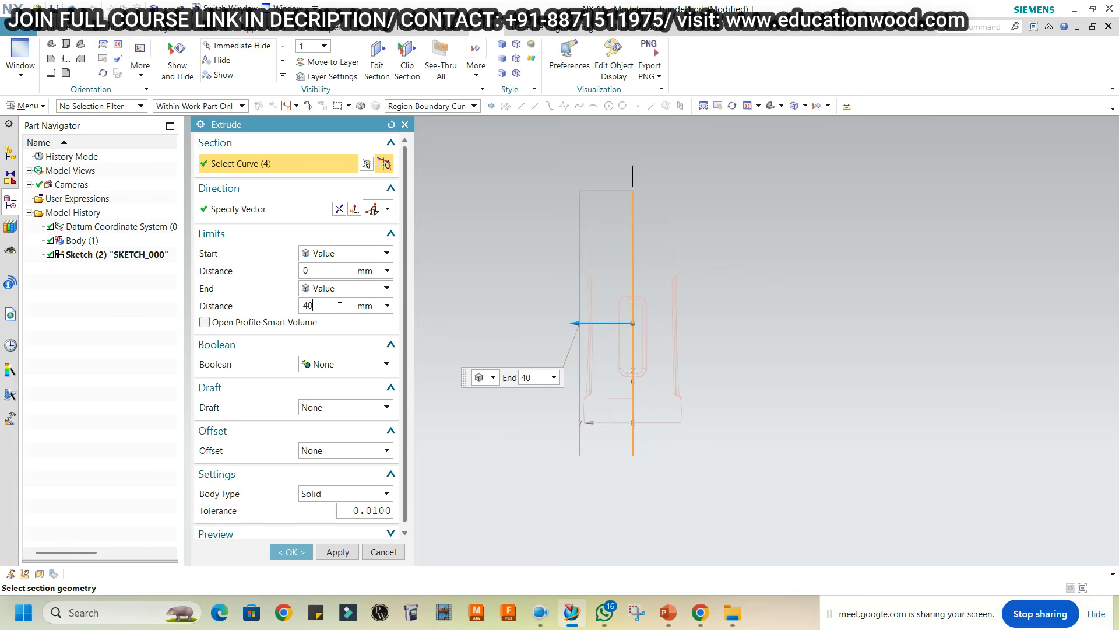
pyautogui.click(324, 311)
pyautogui.write('0')
pyautogui.press('Return')
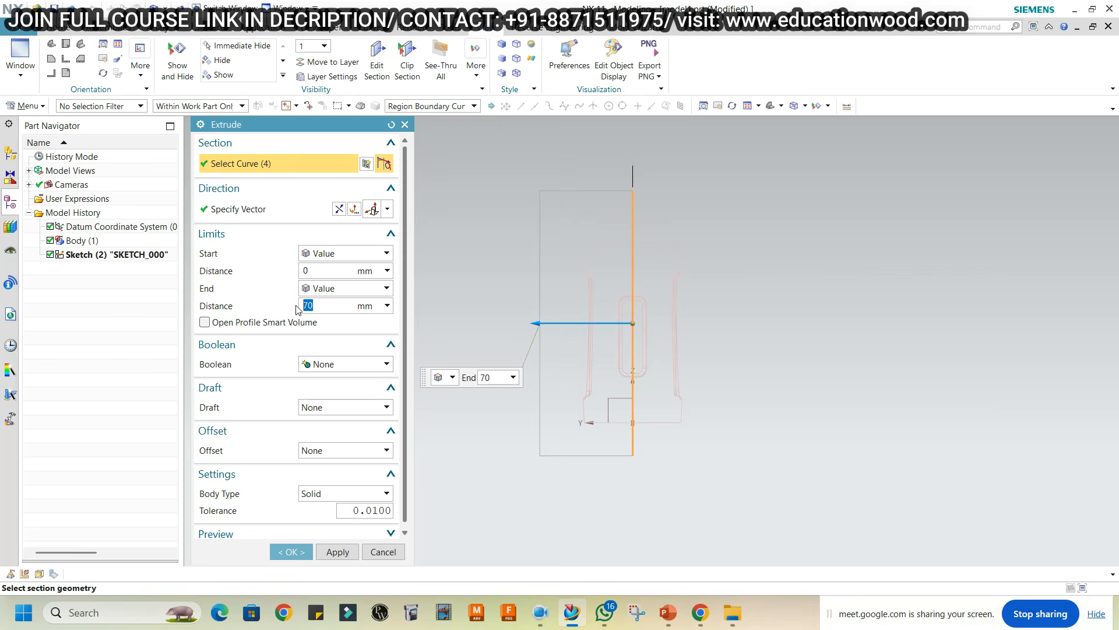
pyautogui.click(290, 551)
# Step: Hide the rectangle sketch on the block's parting face
pyautogui.moveTo(746, 315)
pyautogui.mouseDown(button='middle')
pyautogui.moveTo(784, 292)
pyautogui.moveTo(627, 243)
pyautogui.mouseUp(button='middle')
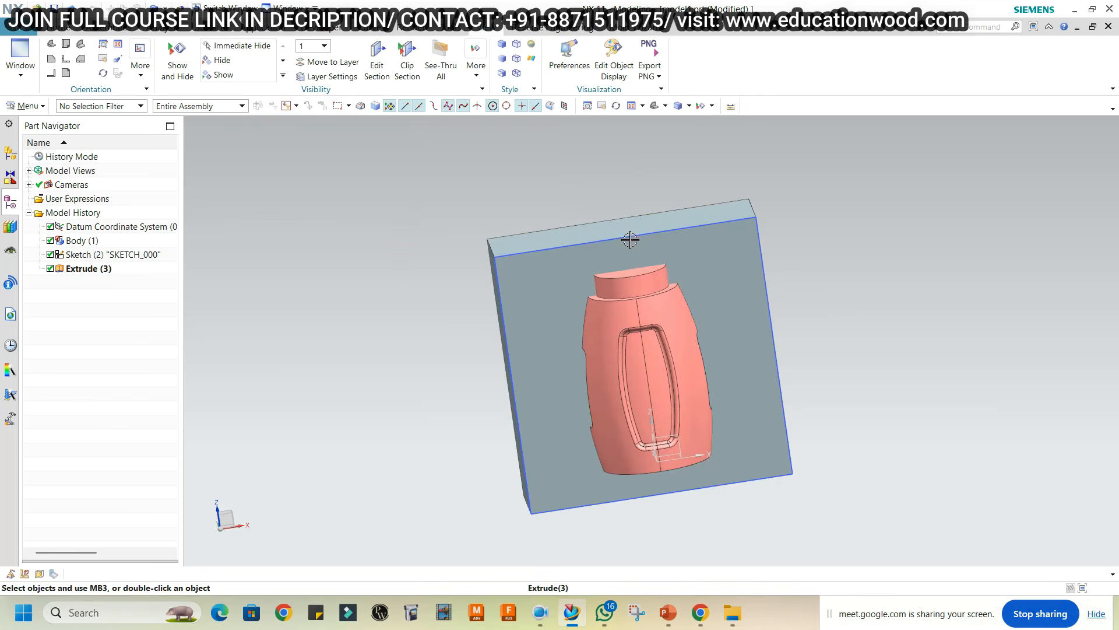
pyautogui.rightClick(629, 243)
pyautogui.click(658, 265)
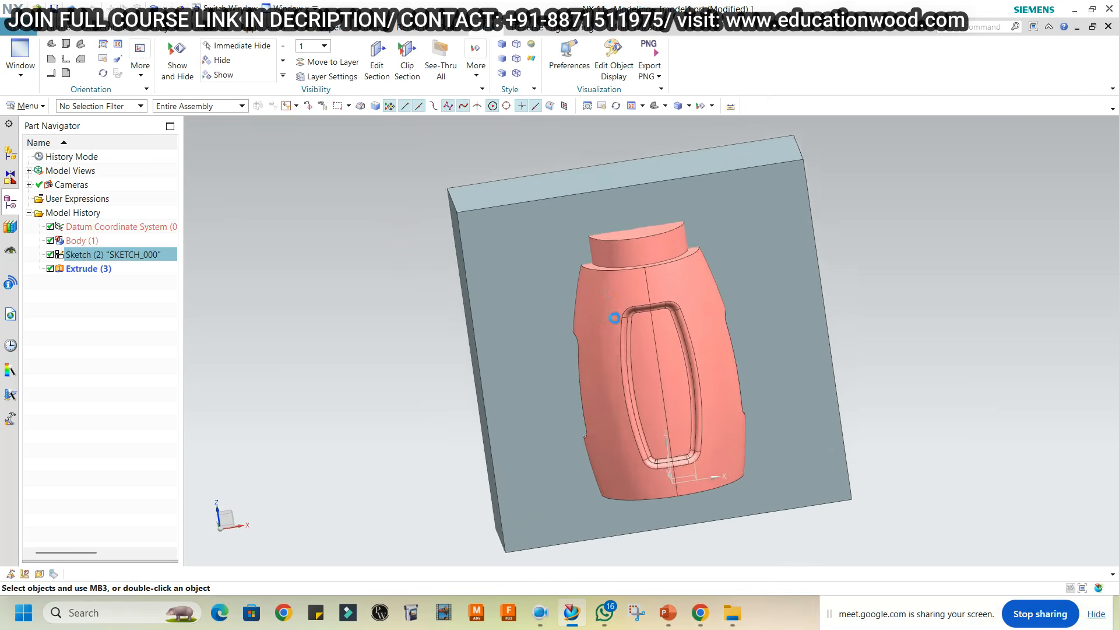
pyautogui.moveTo(687, 271); pyautogui.dragTo(680, 257, button='middle')
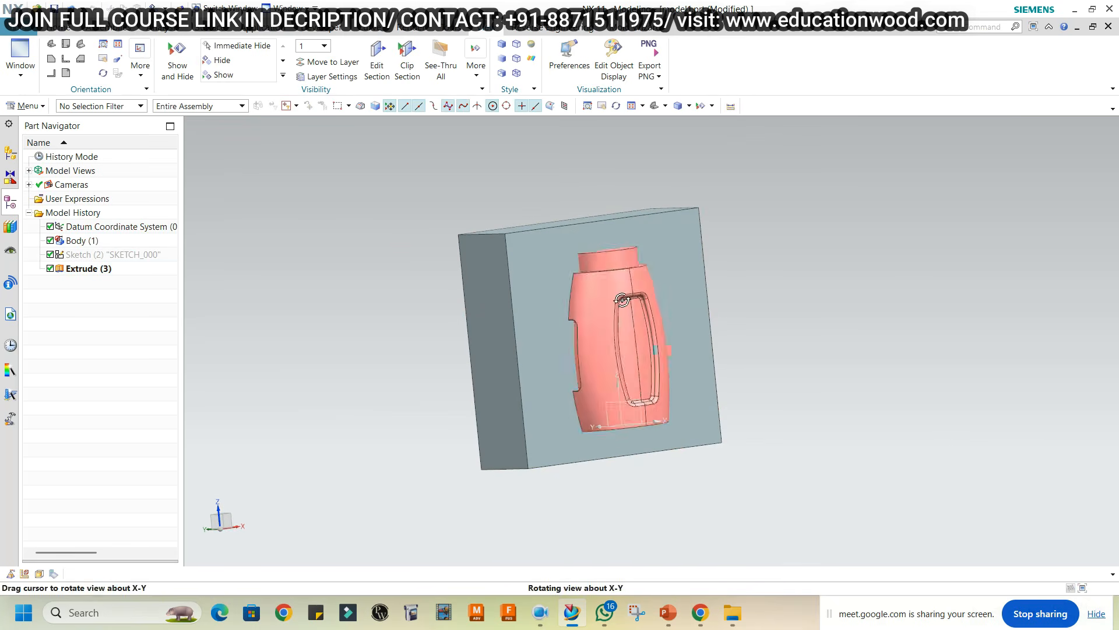
pyautogui.moveTo(631, 296); pyautogui.dragTo(633, 310, button='middle')
# Step: Subtract the bottle body from the mold block, keeping the bottle as the tool body
pyautogui.click(59, 27)
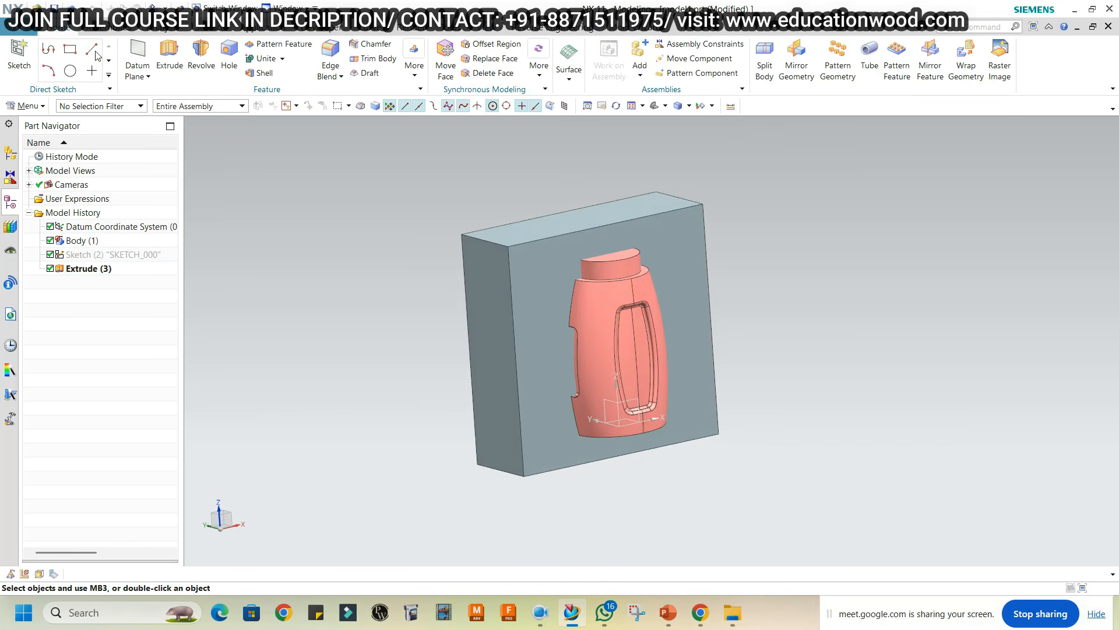
pyautogui.click(283, 61)
pyautogui.click(276, 100)
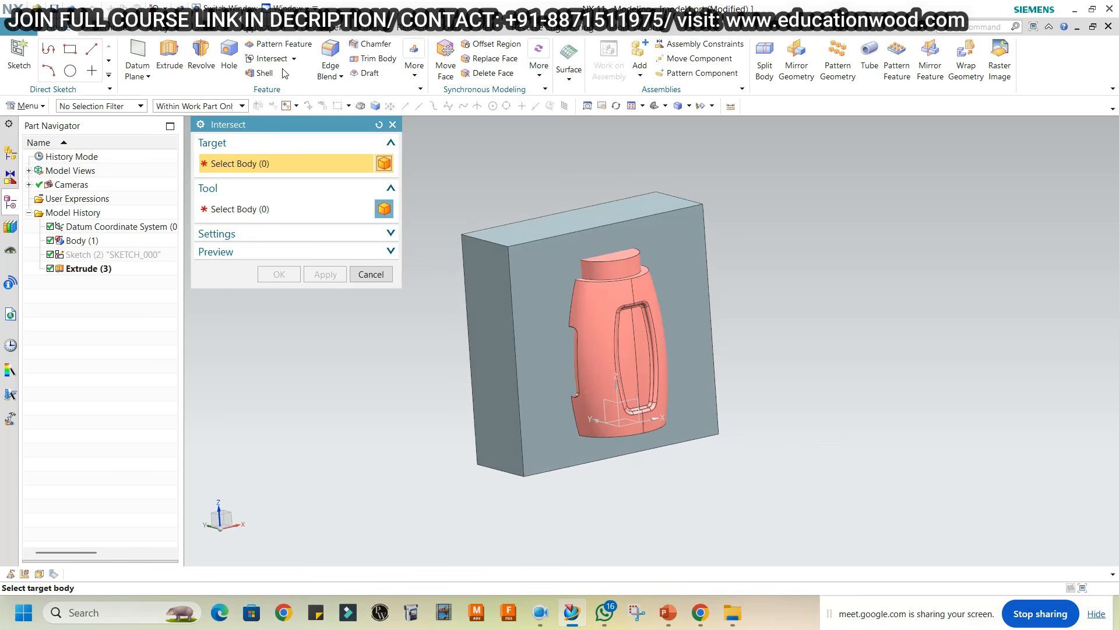
pyautogui.click(294, 58)
pyautogui.click(276, 86)
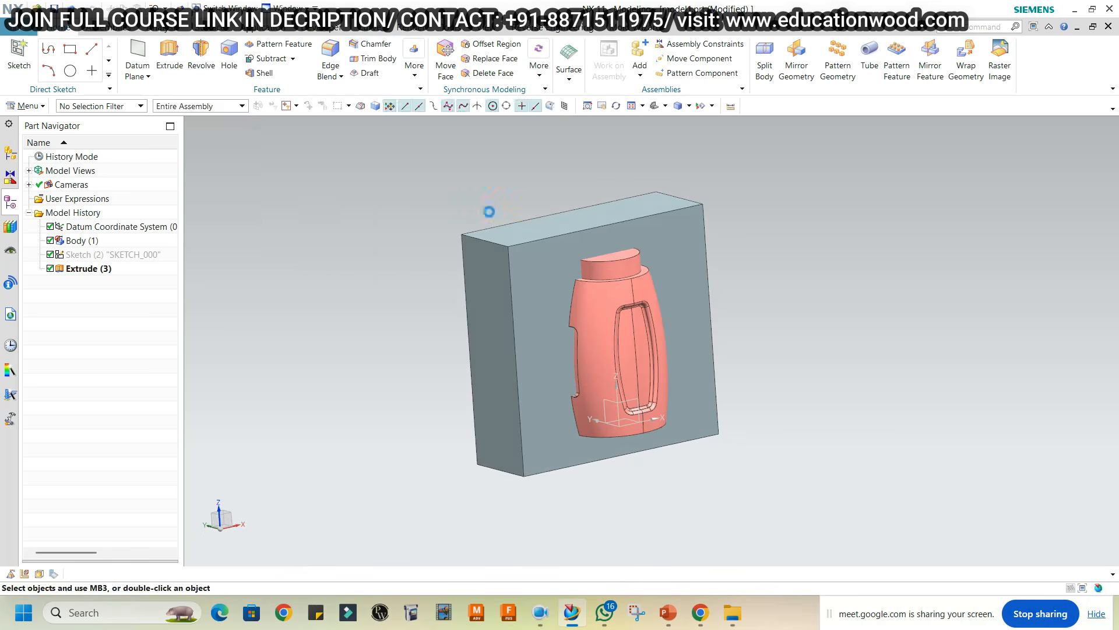
pyautogui.click(494, 353)
pyautogui.scroll(3, 623, 295)
pyautogui.click(623, 295)
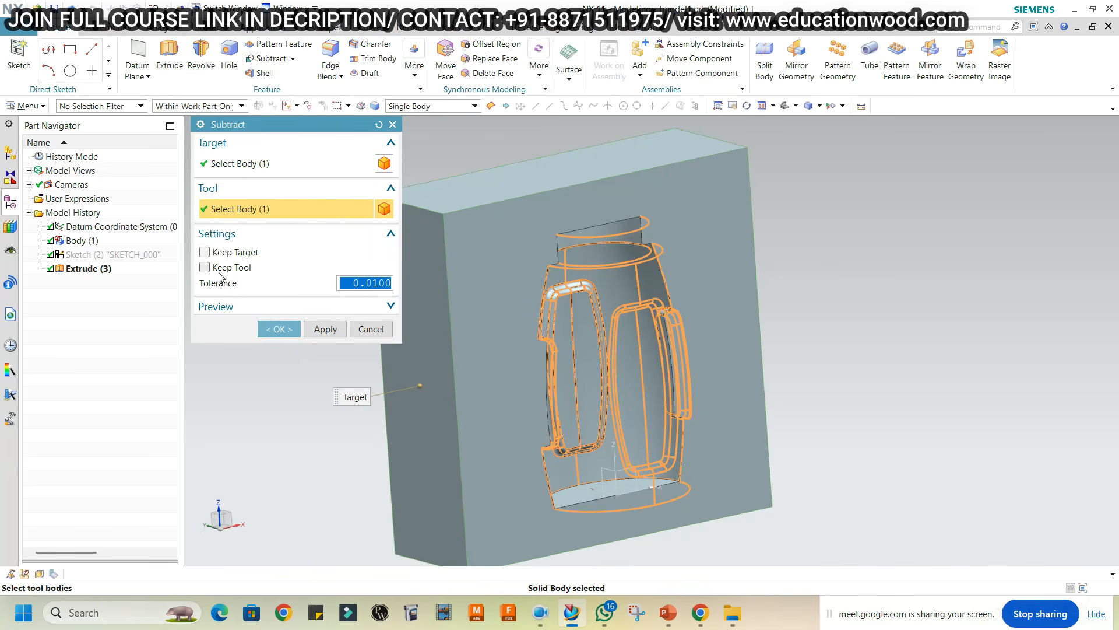
pyautogui.click(205, 267)
pyautogui.click(278, 330)
# Step: Temporarily hide the bottle, examine the cavity in the mold block, and show all bodies again
pyautogui.moveTo(299, 348); pyautogui.dragTo(497, 300, button='middle')
pyautogui.hotkey('ctrl', 'shift', 'i')
pyautogui.click(586, 328)
pyautogui.scroll(2, 495, 351)
pyautogui.scroll(-3, 491, 314)
pyautogui.moveTo(505, 313); pyautogui.dragTo(627, 373, button='middle')
pyautogui.click(366, 193)
pyautogui.scroll(-1, 505, 321)
pyautogui.scroll(1, 505, 320)
pyautogui.hotkey('ctrl', 'shift', 'u')
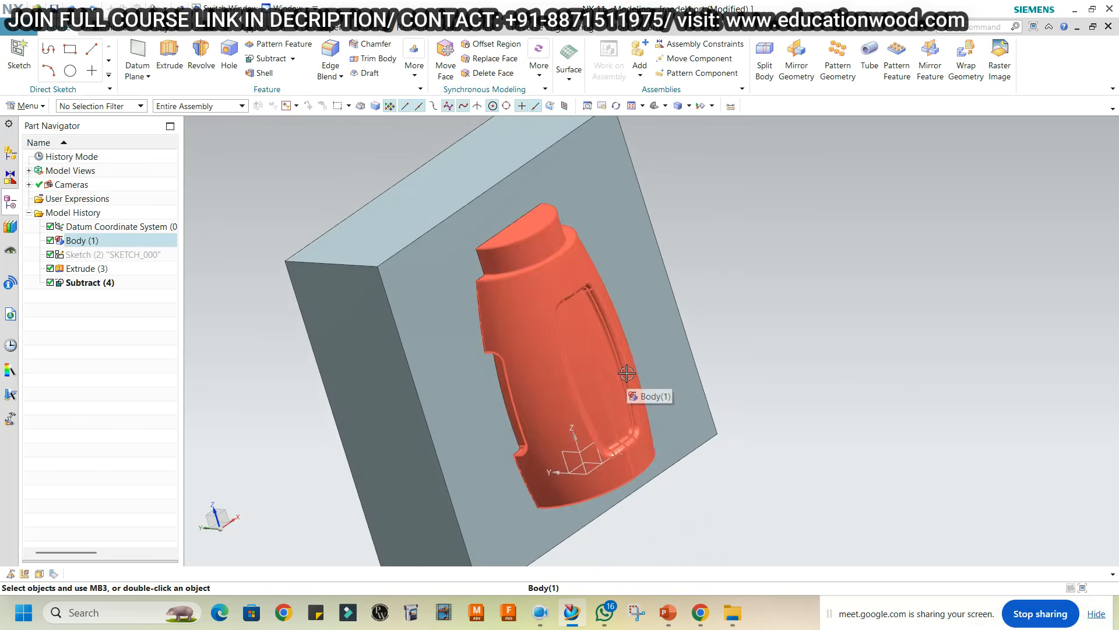
# Step: Section the view horizontally through the block and bottle at a 75 mm offset, with the cap colour option set to Body Color
pyautogui.hotkey('ctrl', 'h')
pyautogui.click(383, 552)
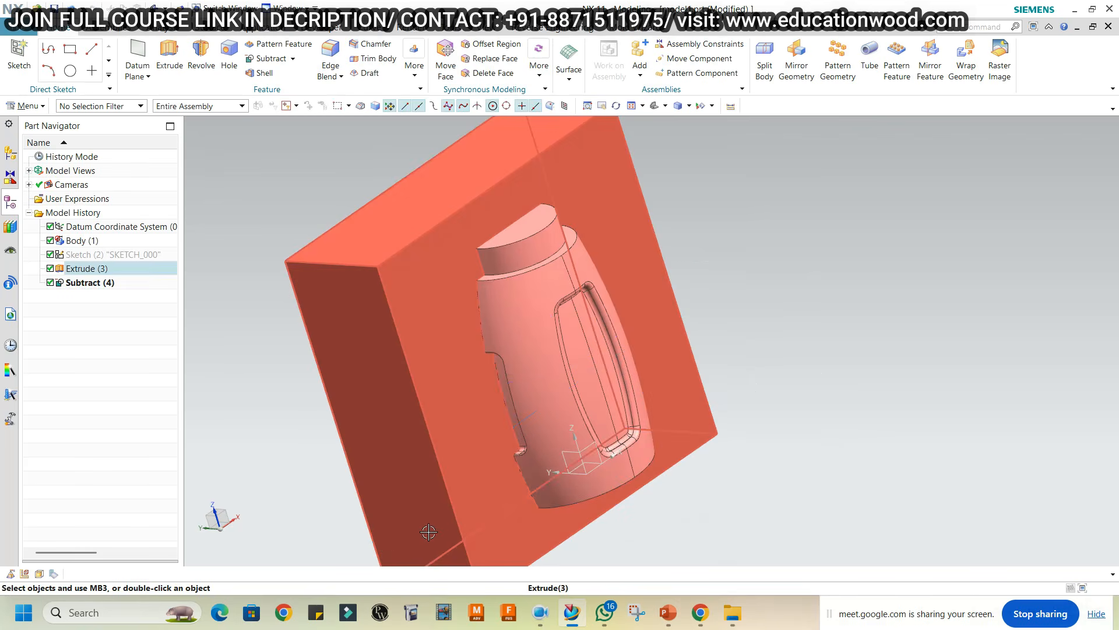
pyautogui.hotkey('ctrl', 'h')
pyautogui.moveTo(591, 420); pyautogui.dragTo(655, 464, button='middle')
pyautogui.press('F8')
pyautogui.scroll(2, 560, 340)
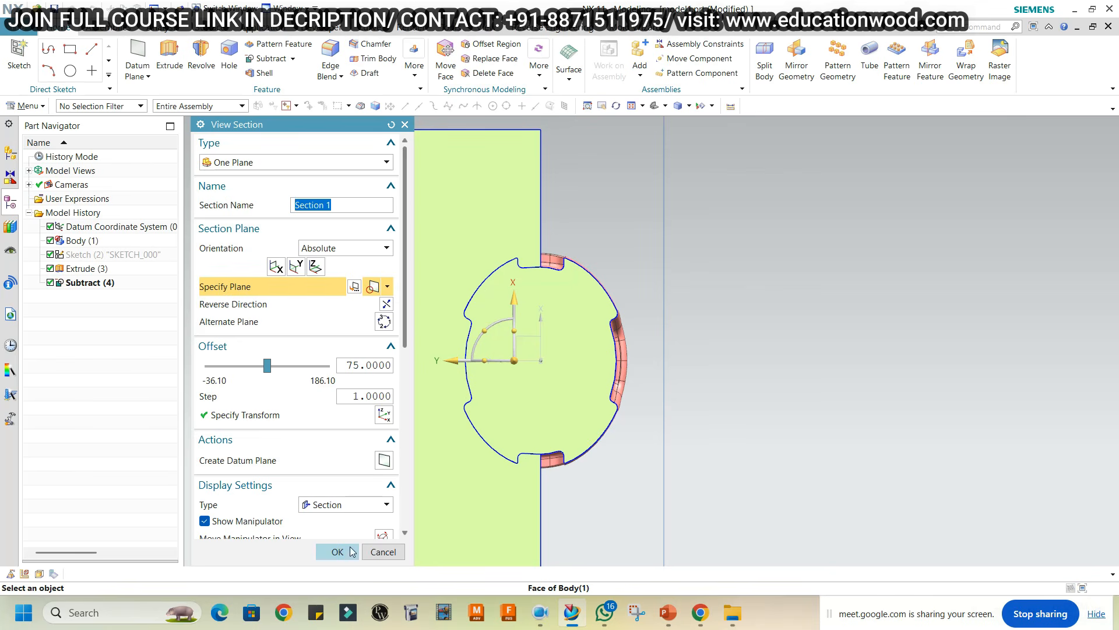
pyautogui.scroll(-5, 296, 438)
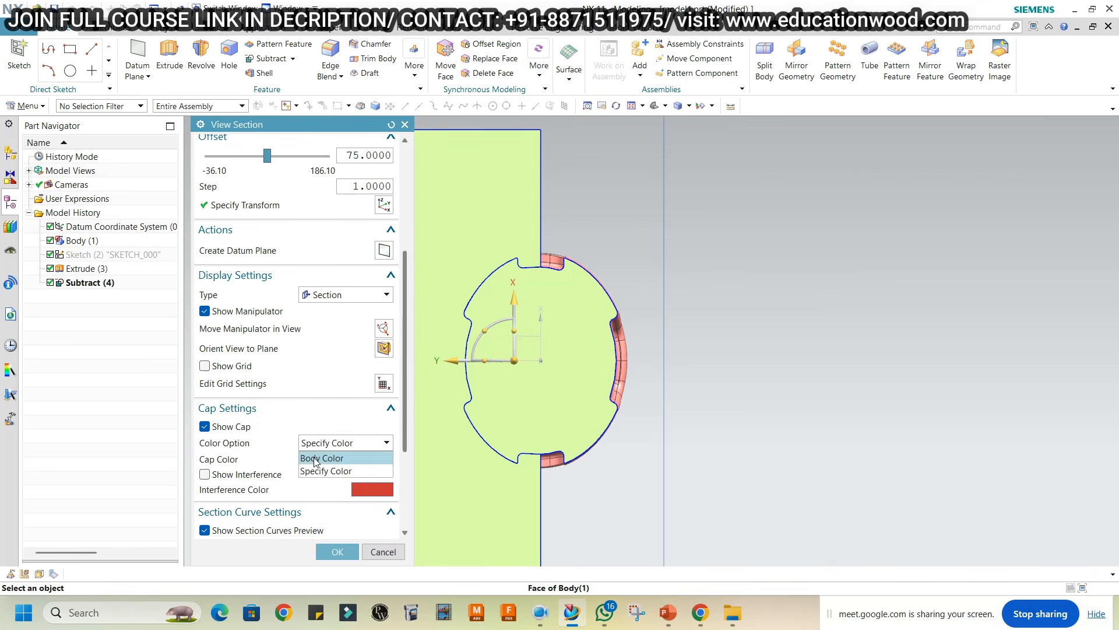
pyautogui.click(315, 458)
pyautogui.scroll(2, 575, 280)
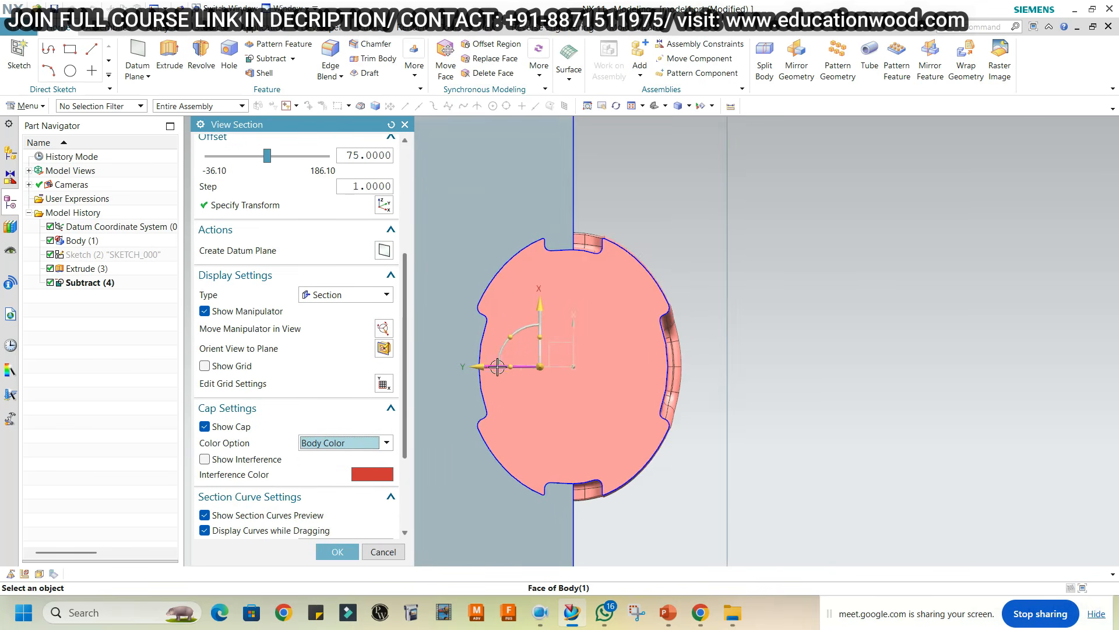
pyautogui.click(338, 552)
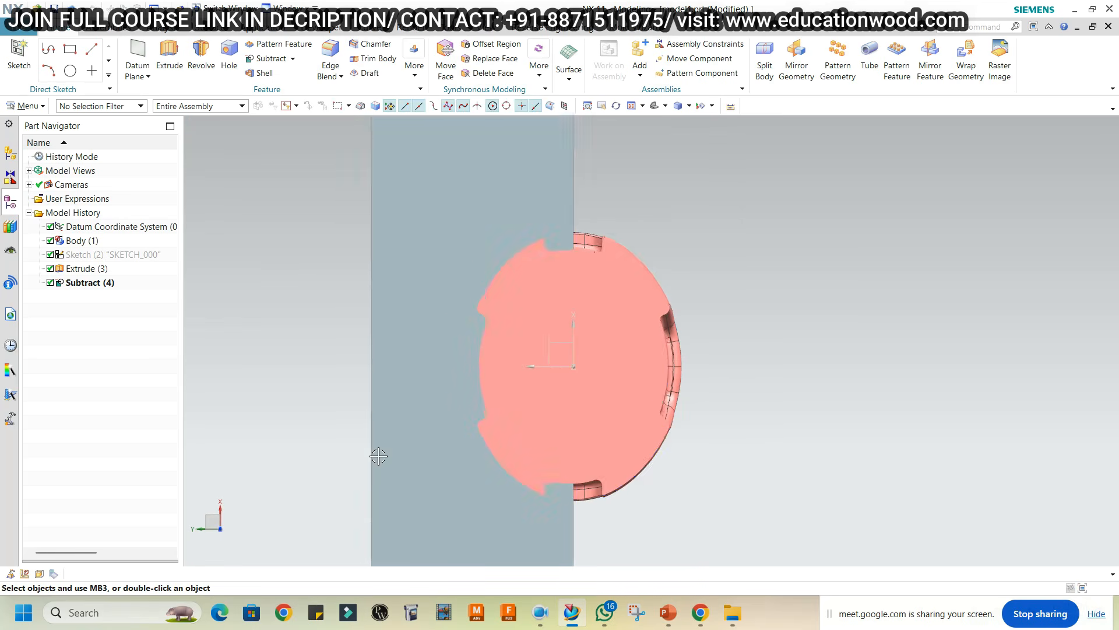
pyautogui.scroll(-3, 502, 314)
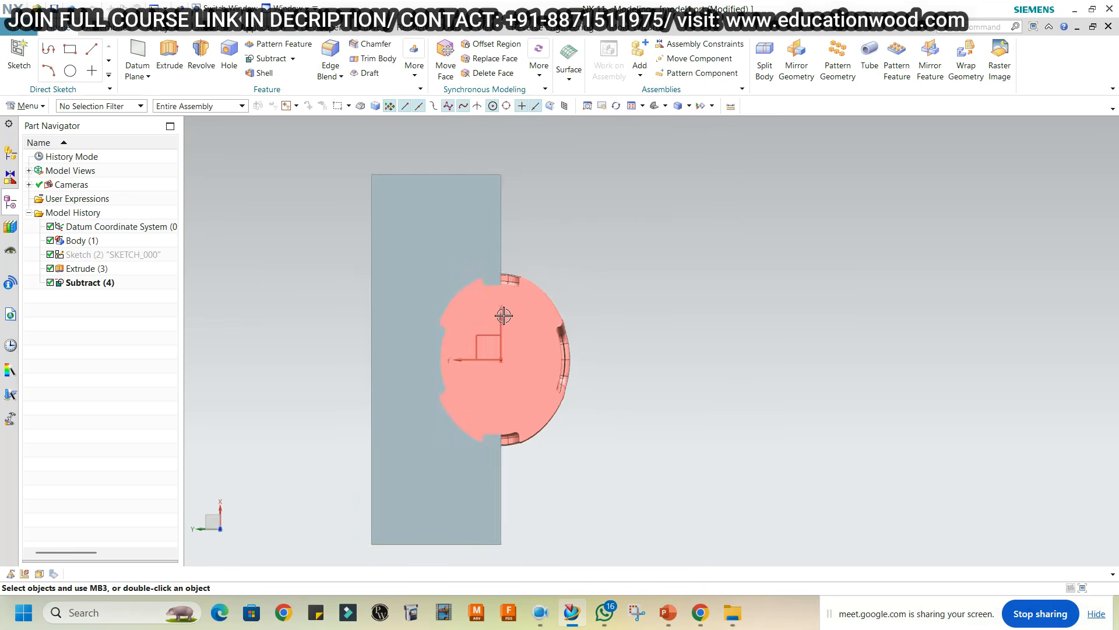
# Step: Try moving the bottle along Y out of the cavity to check the pocket undercuts, and cancel the move
pyautogui.click(546, 319)
pyautogui.hotkey('ctrl', 't')
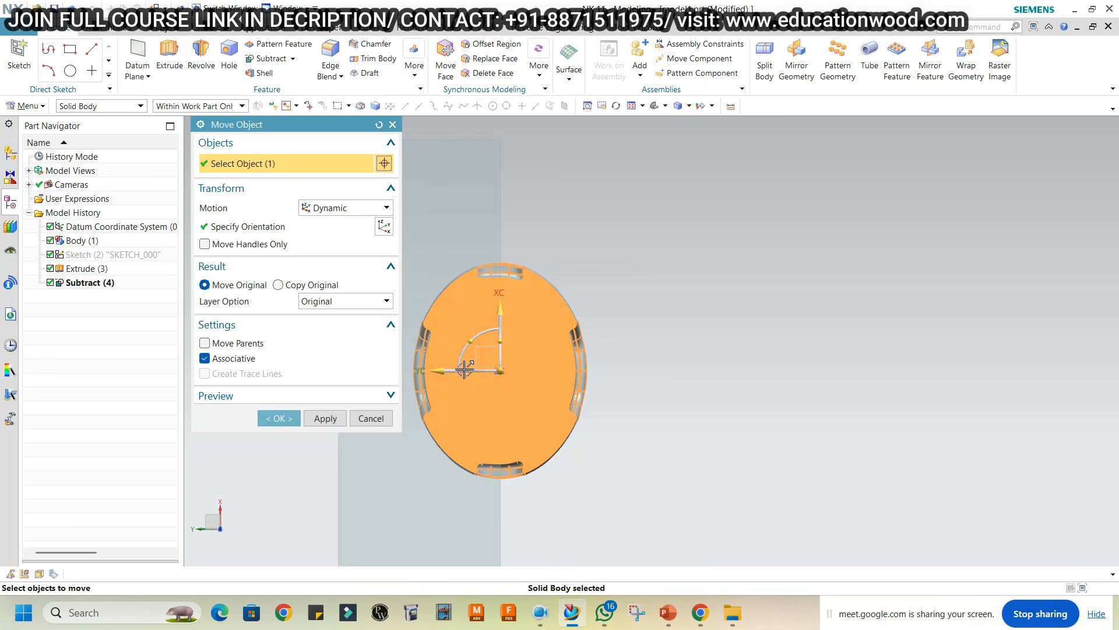
pyautogui.scroll(2, 451, 373)
pyautogui.moveTo(451, 373); pyautogui.dragTo(473, 381)
pyautogui.scroll(5, 507, 212)
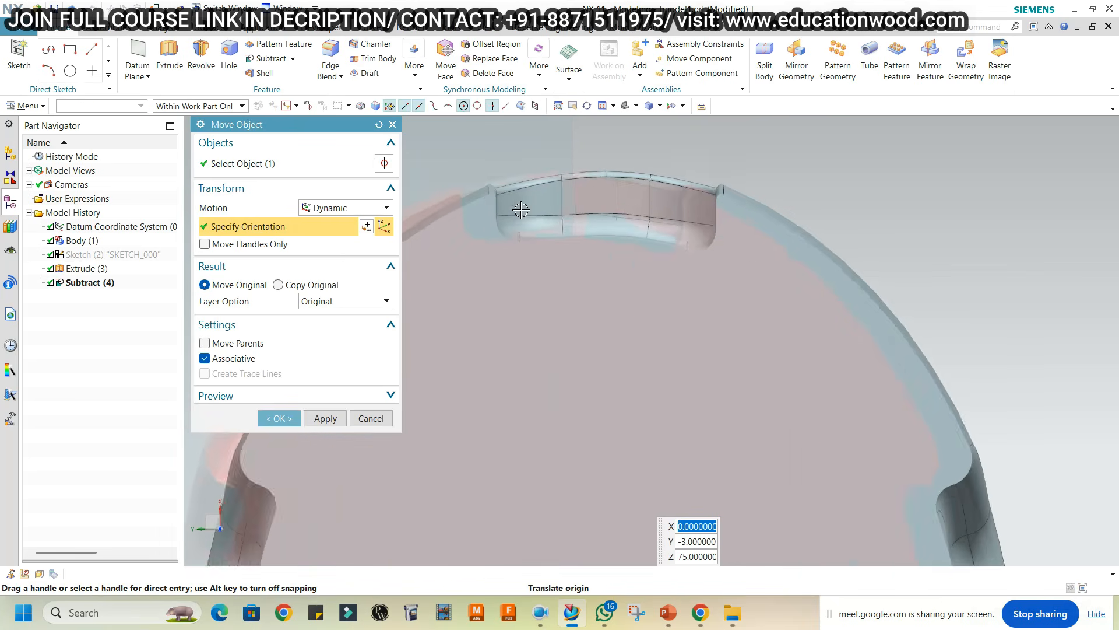
pyautogui.scroll(-1, 516, 213)
pyautogui.scroll(-2, 585, 310)
pyautogui.moveTo(512, 507)
pyautogui.mouseDown()
pyautogui.moveTo(580, 511)
pyautogui.moveTo(512, 517)
pyautogui.mouseUp()
pyautogui.click(370, 418)
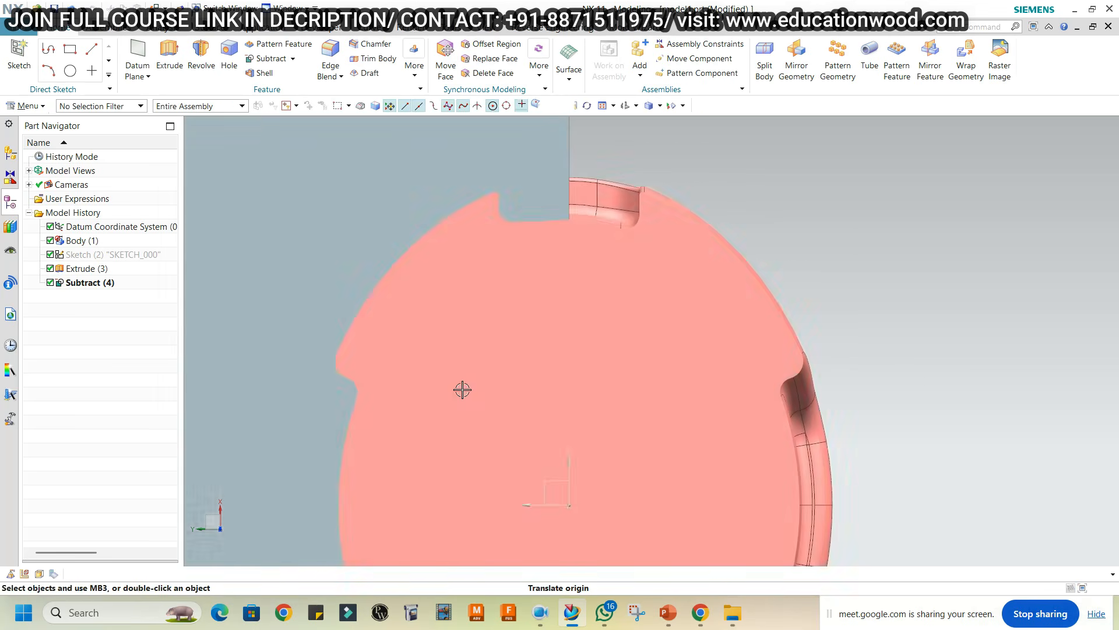
# Step: Turn off the section clipping and examine the edge of the bottle's side pocket where it undercuts the mold block
pyautogui.scroll(-8, 625, 321)
pyautogui.moveTo(668, 353); pyautogui.dragTo(633, 392, button='middle')
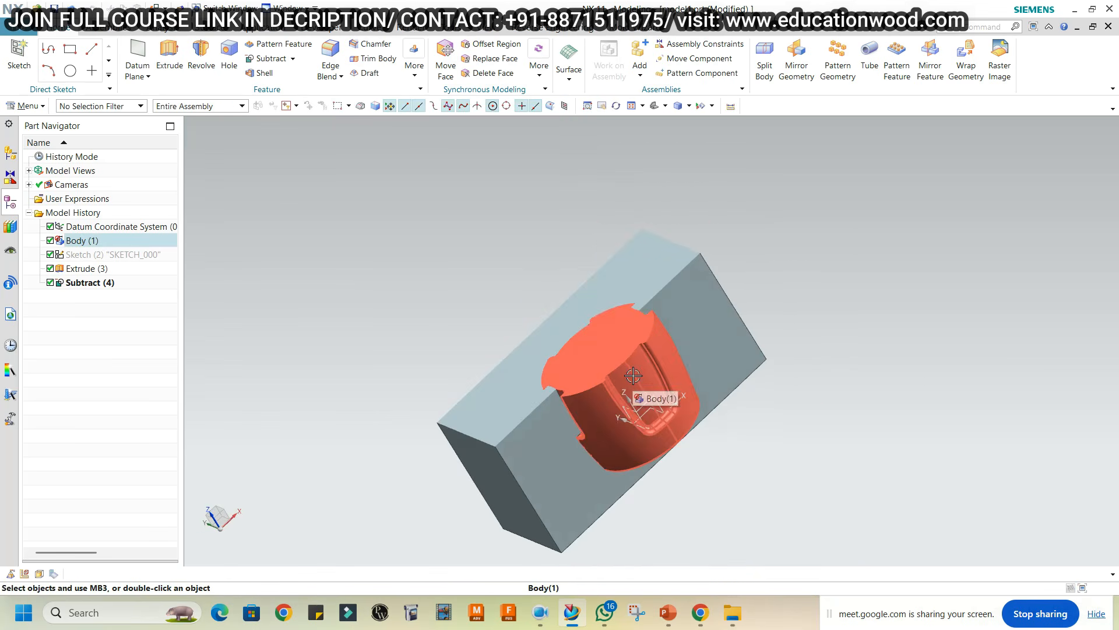
pyautogui.click(494, 26)
pyautogui.moveTo(612, 274); pyautogui.dragTo(545, 289, button='middle')
pyautogui.scroll(5, 502, 317)
pyautogui.scroll(-5, 524, 317)
pyautogui.scroll(2, 548, 343)
pyautogui.scroll(-1, 541, 335)
pyautogui.scroll(7, 544, 290)
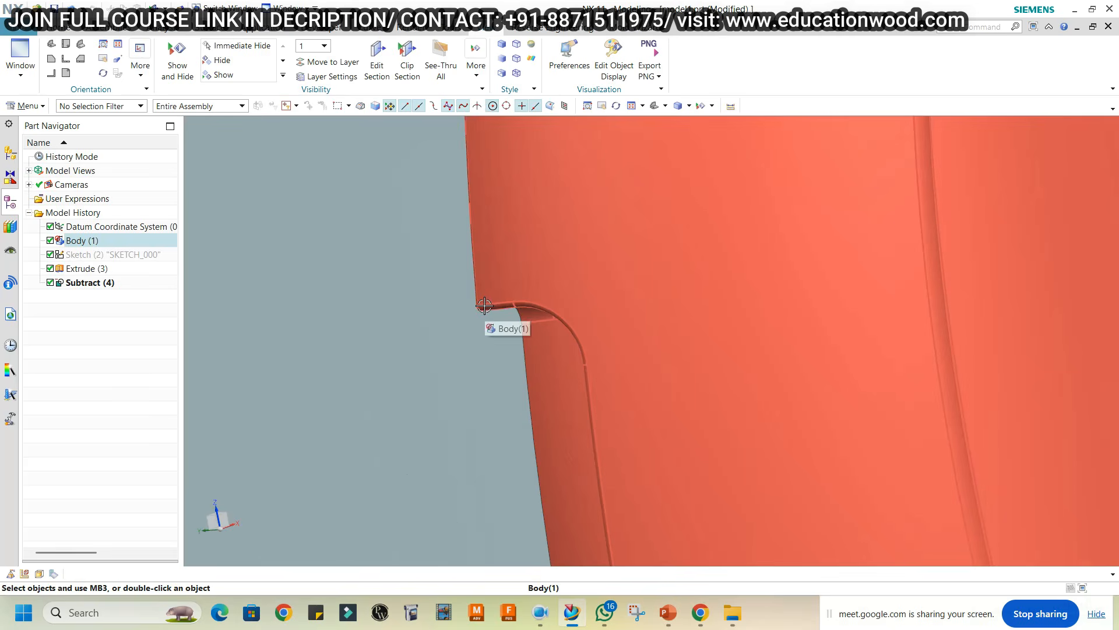
pyautogui.scroll(-3, 490, 291)
pyautogui.click(57, 27)
pyautogui.click(17, 56)
pyautogui.moveTo(437, 290)
pyautogui.mouseDown(button='middle')
pyautogui.moveTo(522, 300)
pyautogui.moveTo(502, 298)
pyautogui.mouseUp(button='middle')
pyautogui.click(368, 289)
pyautogui.scroll(-3, 527, 294)
pyautogui.press('Escape')
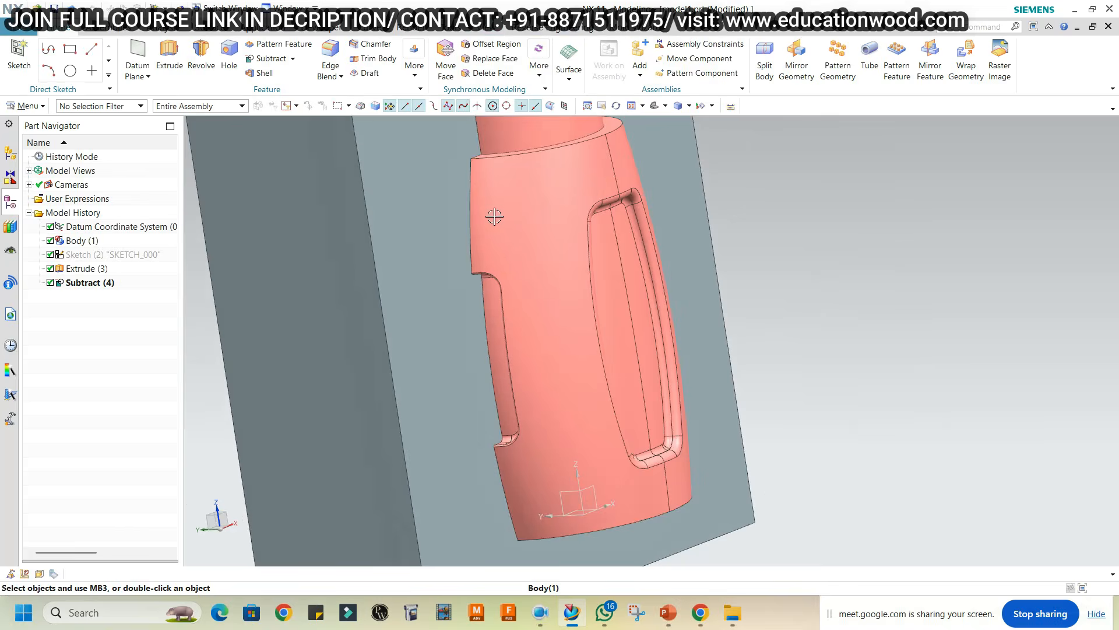
# Step: Split the mold block along the X axis, using the side pocket's tangent edge loop as the extruded tool section
pyautogui.click(451, 343)
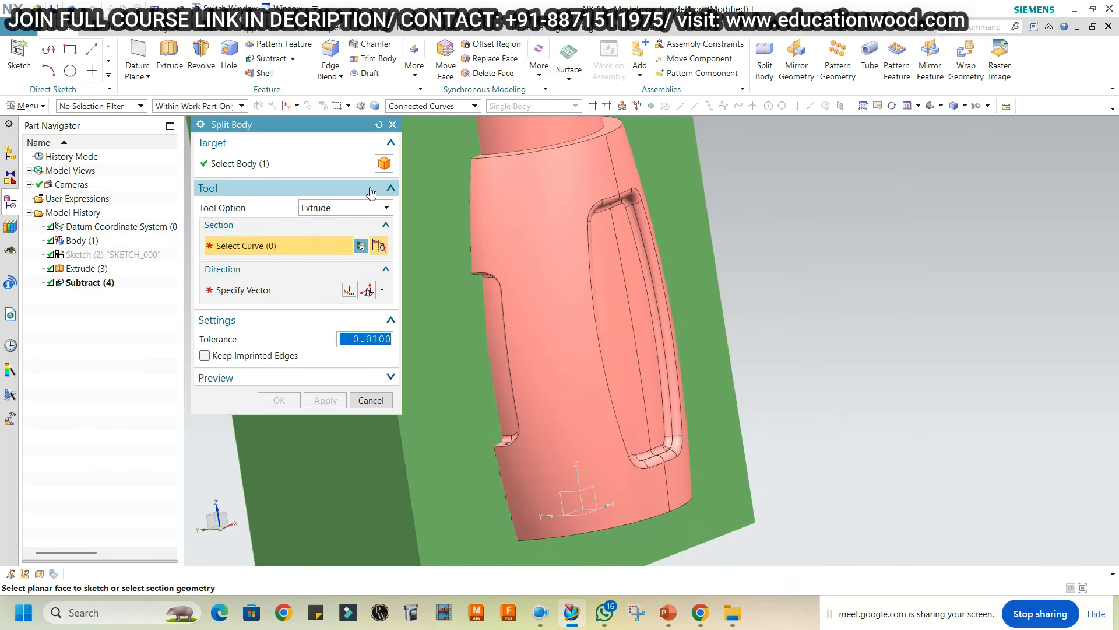
pyautogui.click(440, 107)
pyautogui.click(425, 146)
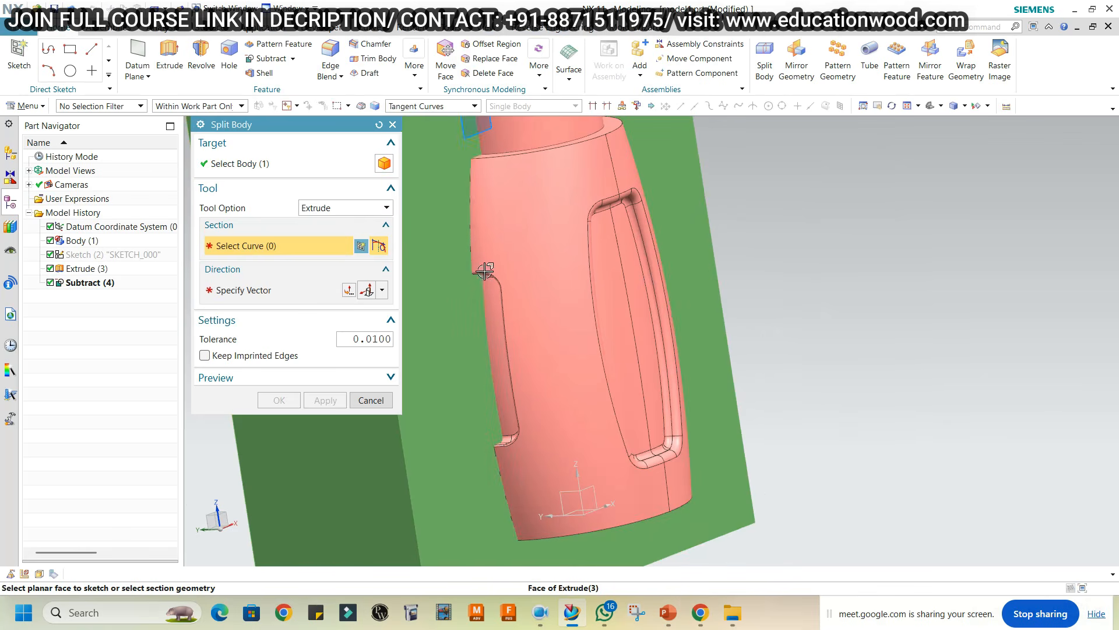
pyautogui.scroll(5, 486, 272)
pyautogui.click(485, 271)
pyautogui.scroll(-5, 486, 271)
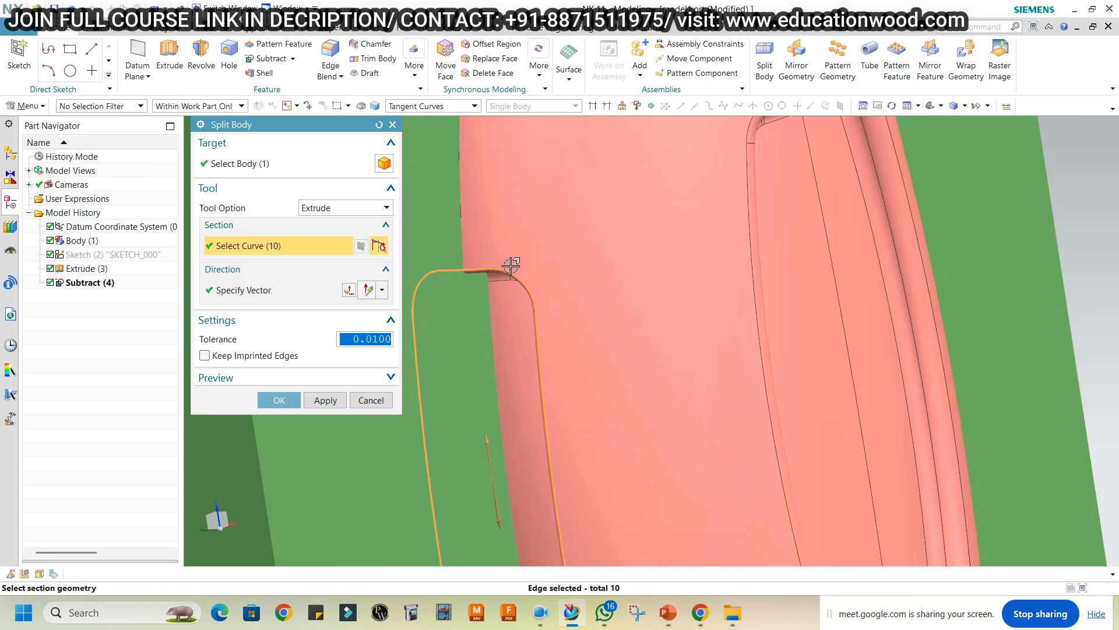
pyautogui.click(371, 294)
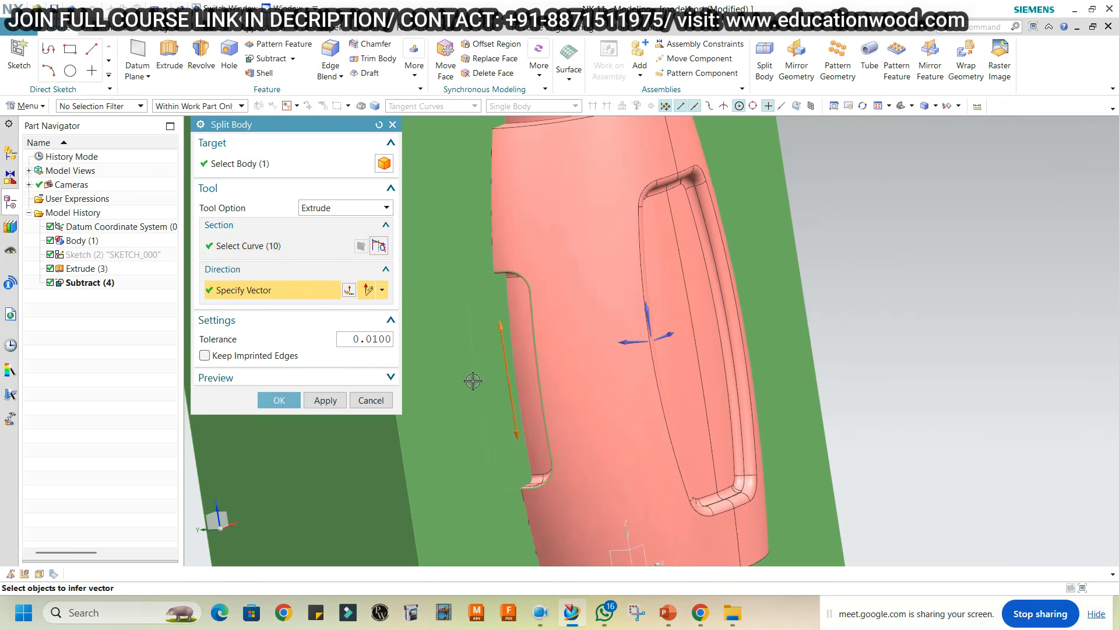
pyautogui.moveTo(655, 348)
pyautogui.mouseDown(button='middle')
pyautogui.moveTo(652, 357)
pyautogui.moveTo(644, 338)
pyautogui.mouseUp(button='middle')
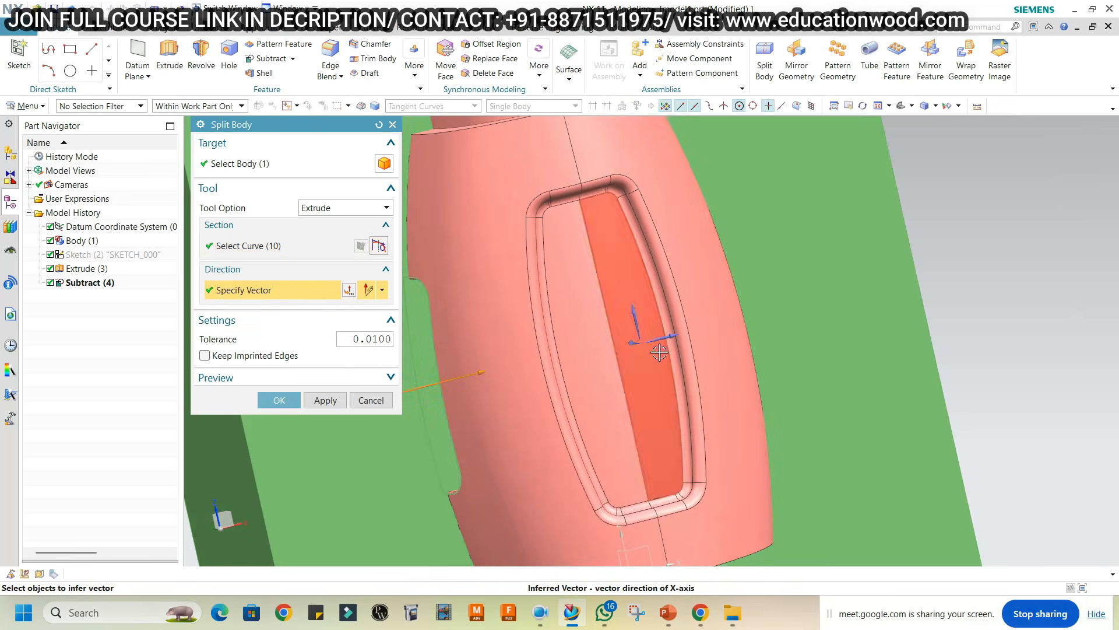
pyautogui.scroll(-3, 677, 379)
pyautogui.press('F8')
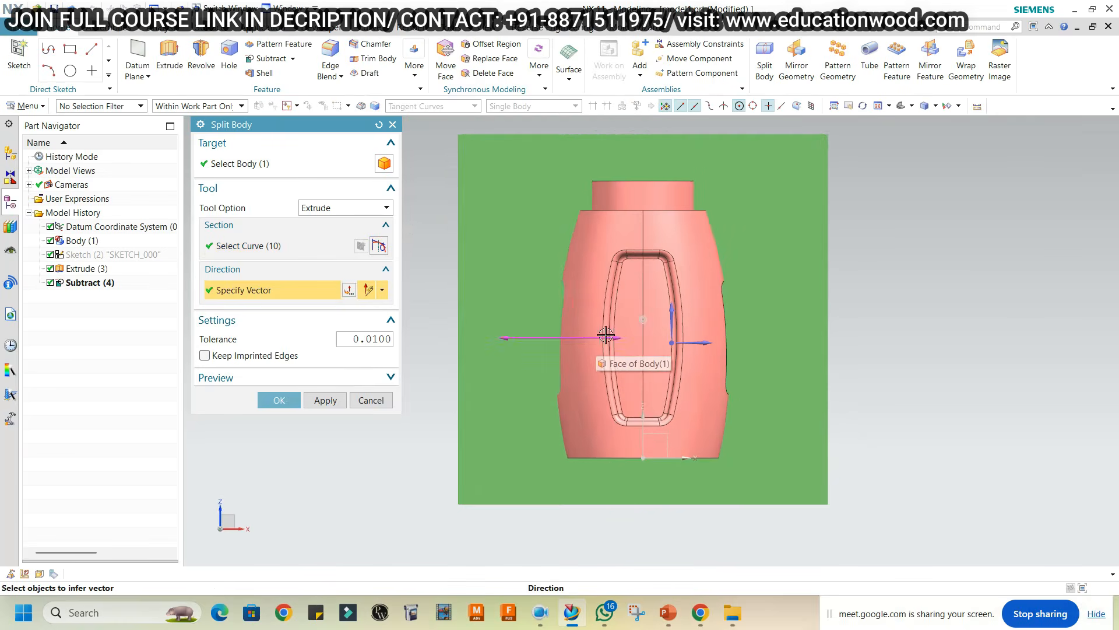
pyautogui.click(292, 403)
# Step: Mirror both split-off side pocket inserts across the block's parting face
pyautogui.scroll(-3, 471, 328)
pyautogui.scroll(2, 519, 321)
pyautogui.moveTo(520, 320); pyautogui.dragTo(579, 324, button='middle')
pyautogui.scroll(2, 529, 325)
pyautogui.scroll(-1, 580, 325)
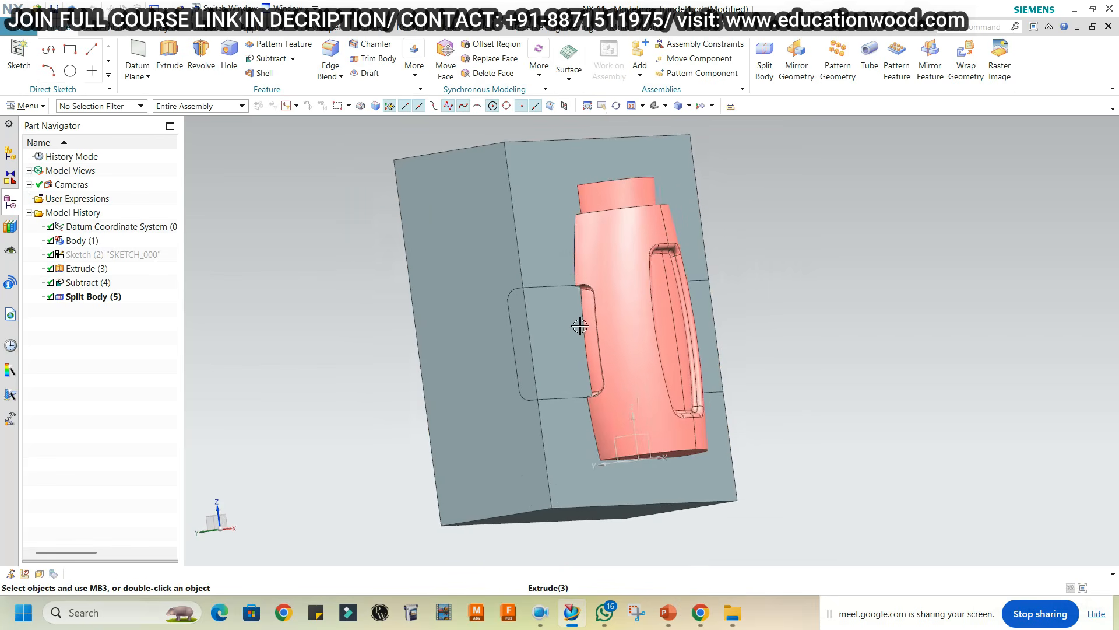
pyautogui.click(796, 65)
pyautogui.click(542, 332)
pyautogui.middleClick(332, 274)
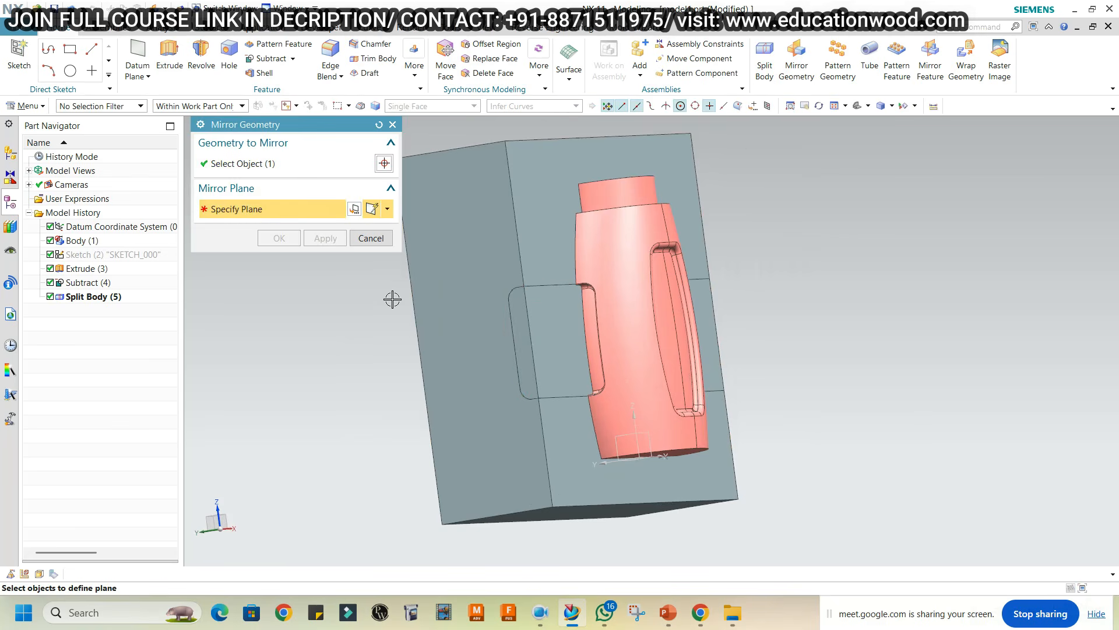
pyautogui.click(570, 332)
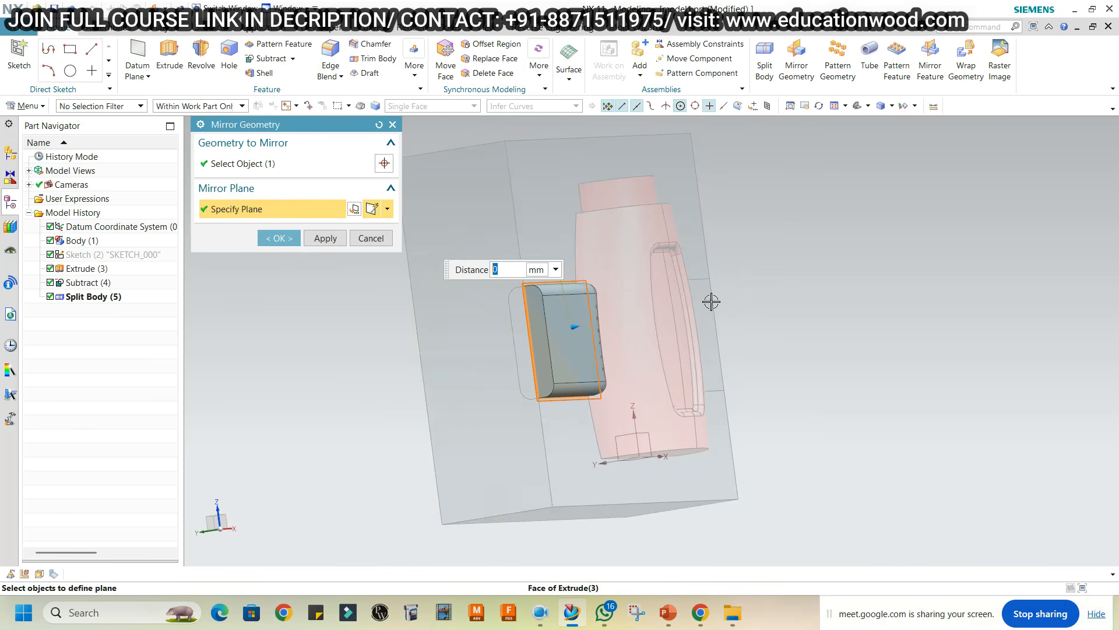
pyautogui.click(305, 170)
pyautogui.click(707, 305)
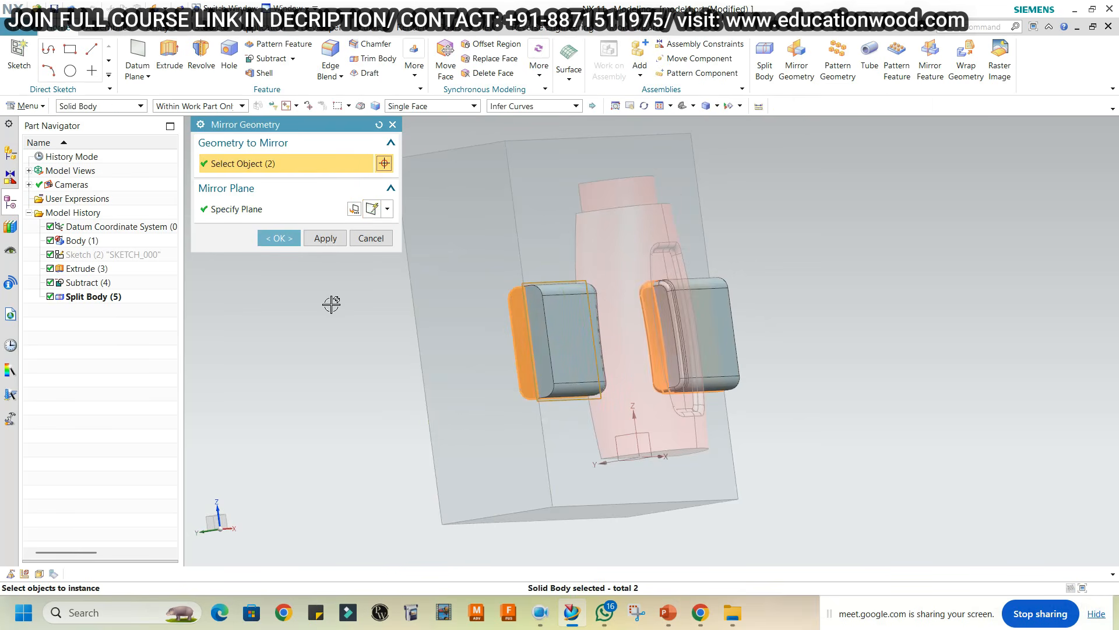
pyautogui.click(279, 239)
# Step: Unite each side pocket insert with its mirrored copy on both sides of the bottle
pyautogui.moveTo(700, 338); pyautogui.dragTo(650, 312, button='middle')
pyautogui.moveTo(558, 353); pyautogui.dragTo(551, 324, button='middle')
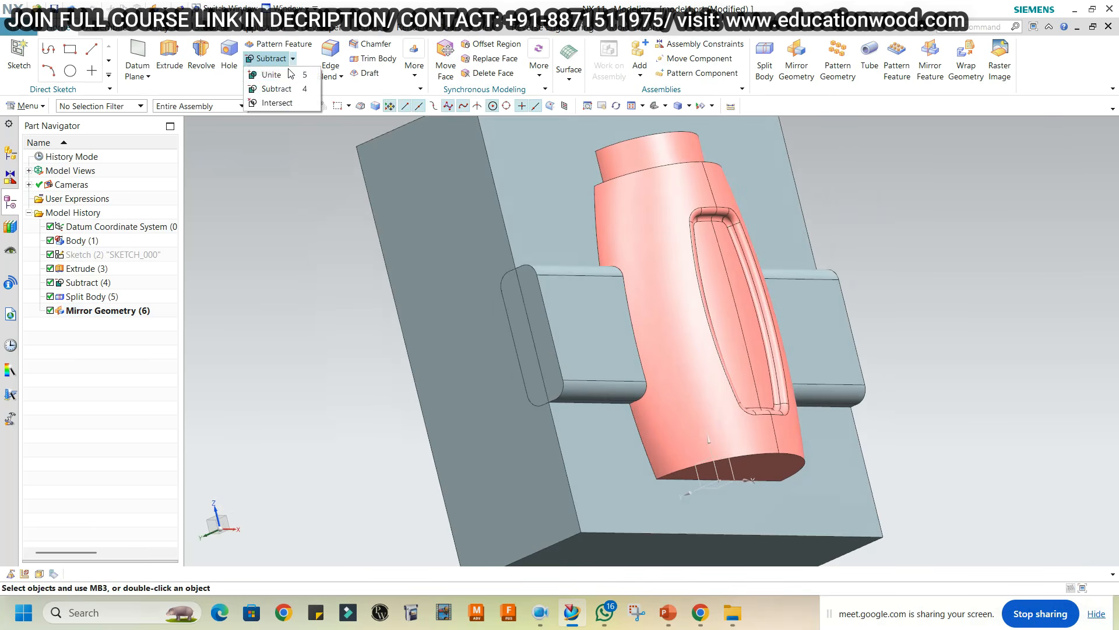
pyautogui.click(285, 75)
pyautogui.scroll(2, 549, 329)
pyautogui.click(555, 327)
pyautogui.click(515, 340)
pyautogui.click(346, 344)
pyautogui.moveTo(513, 330); pyautogui.dragTo(617, 296, button='middle')
pyautogui.click(659, 328)
pyautogui.click(278, 347)
# Step: Create a sketch on the side face of the mold block next to the insert
pyautogui.scroll(-3, 609, 320)
pyautogui.click(17, 55)
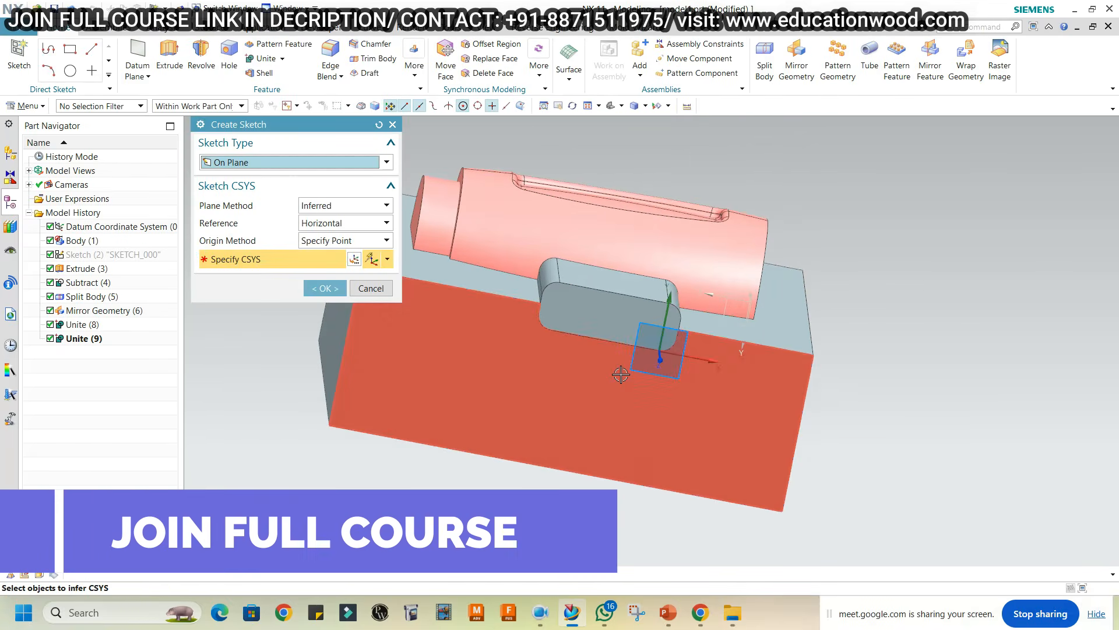
pyautogui.click(374, 325)
pyautogui.click(324, 288)
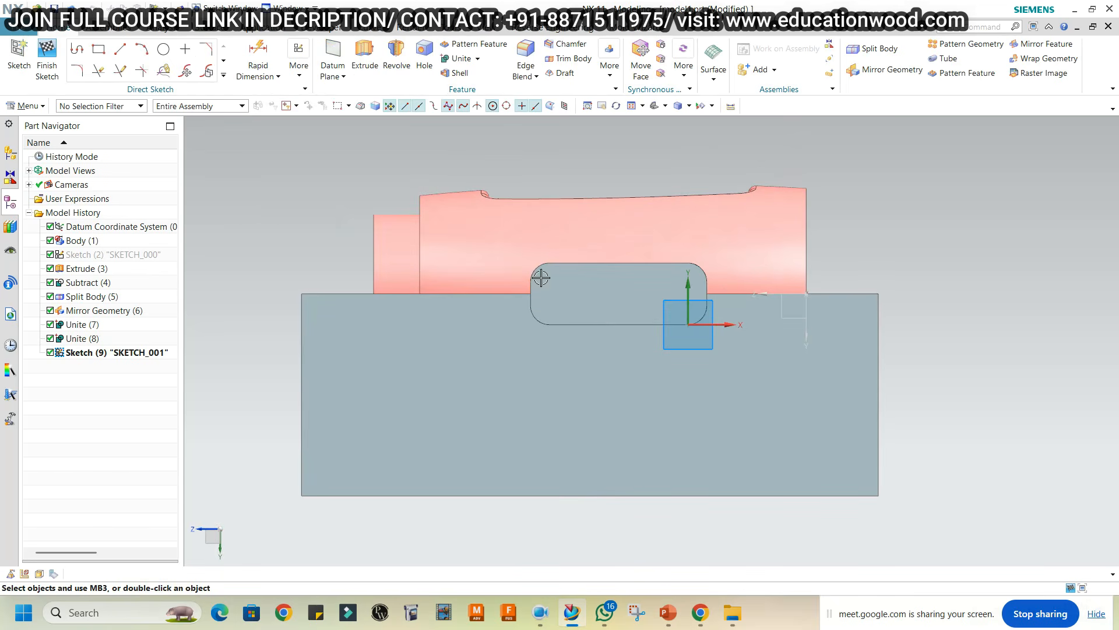
pyautogui.scroll(-1, 544, 317)
pyautogui.scroll(1, 589, 319)
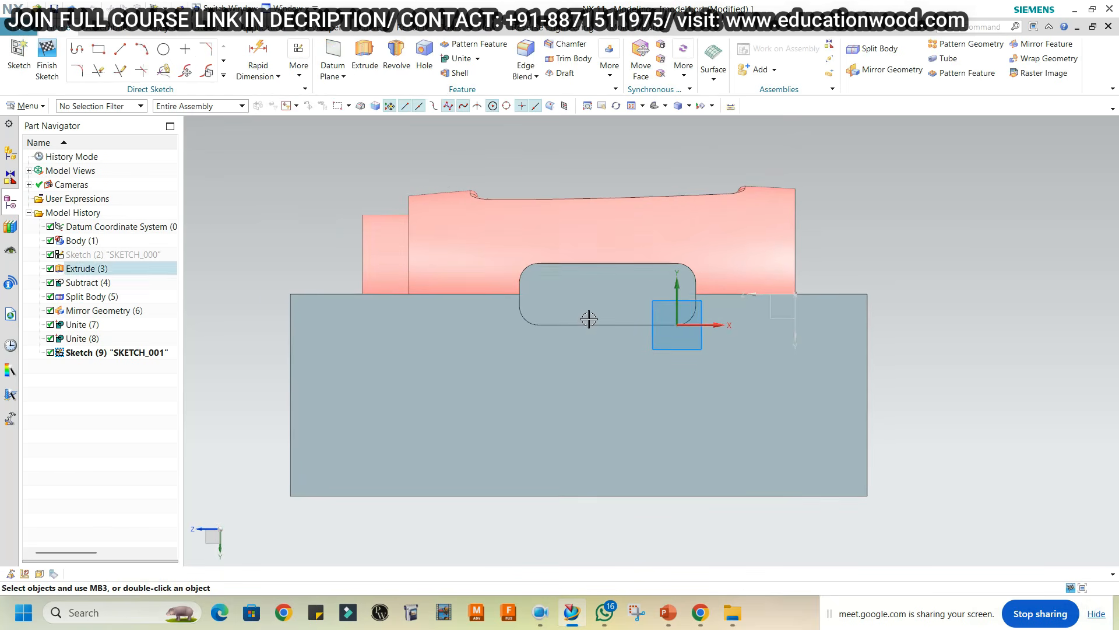
pyautogui.click(115, 54)
pyautogui.scroll(2, 479, 290)
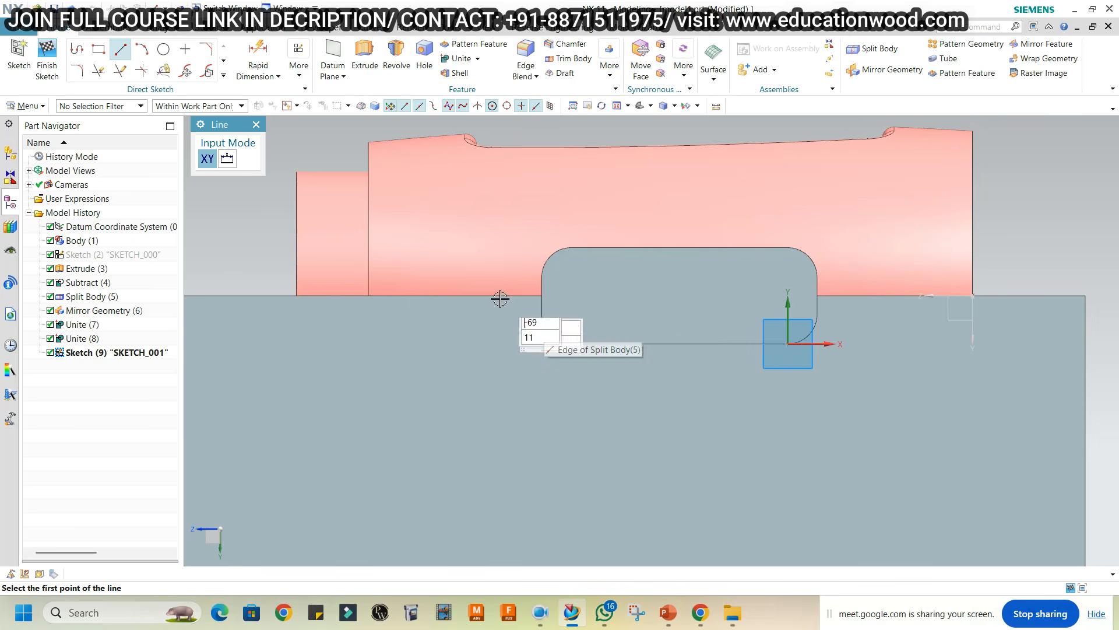
pyautogui.click(256, 124)
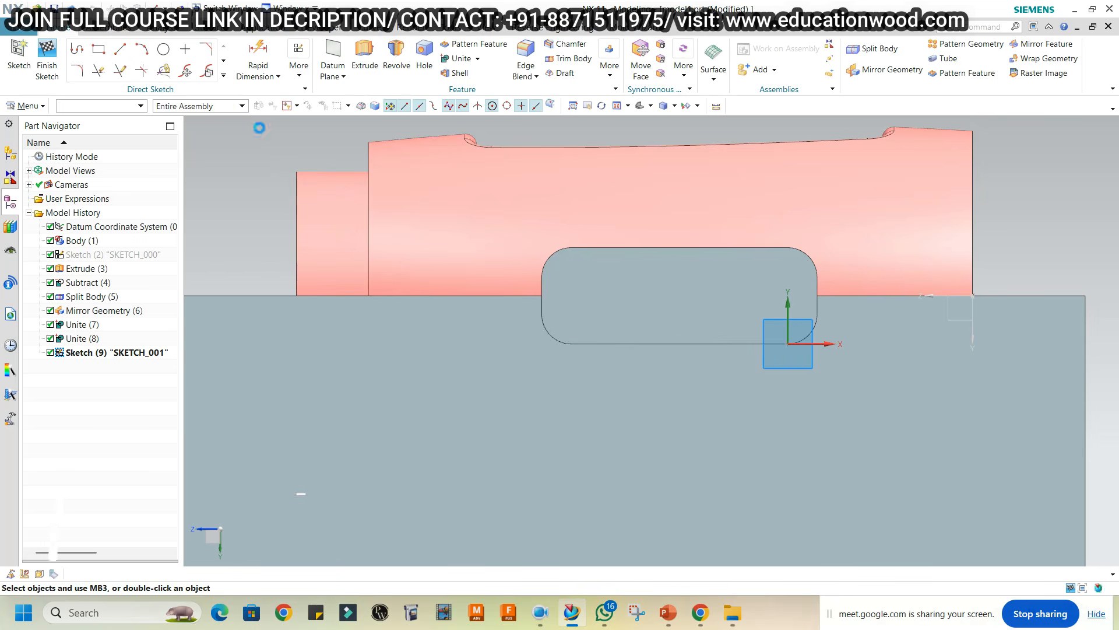
# Step: Sketch a 10 mm vertical line down from the block's parting edge, on the bottle-neck side of the insert
pyautogui.click(119, 51)
pyautogui.click(488, 296)
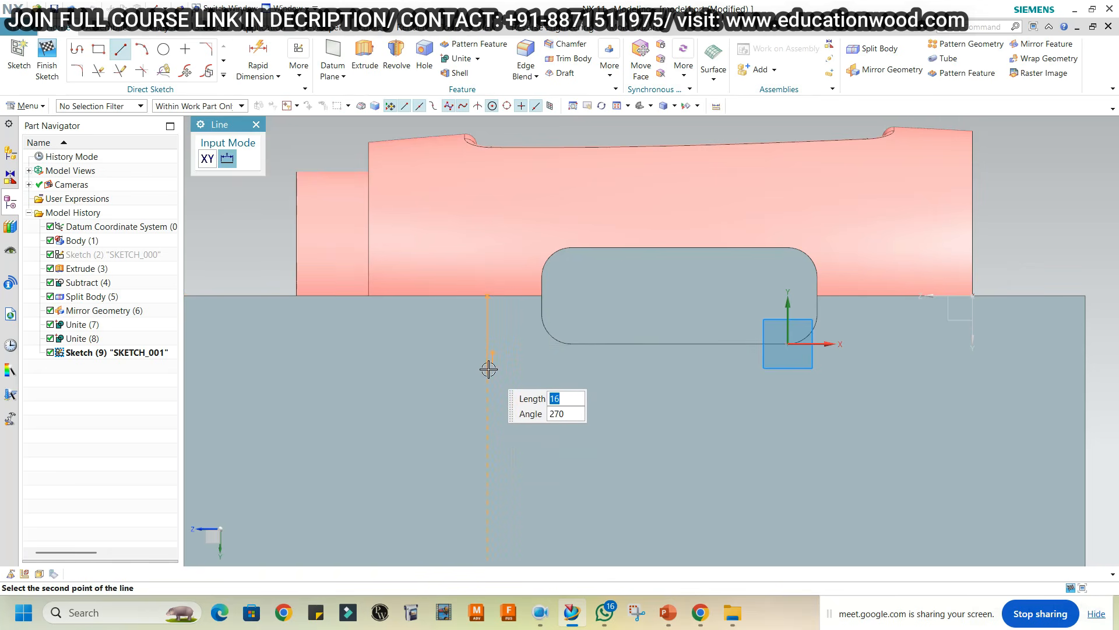
pyautogui.press('Return')
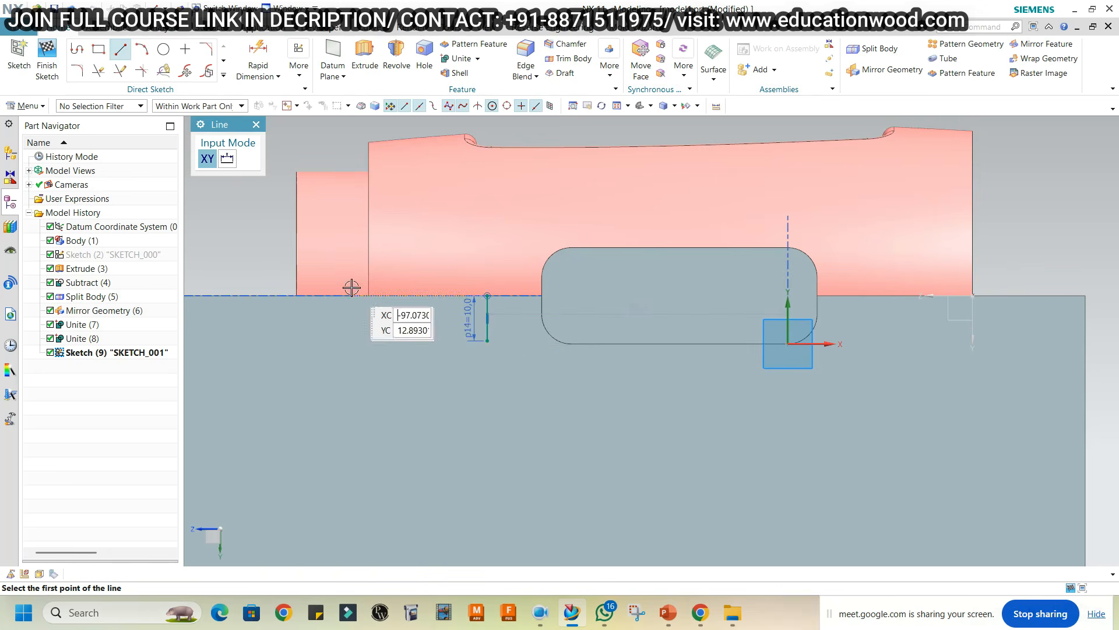
pyautogui.press('Escape')
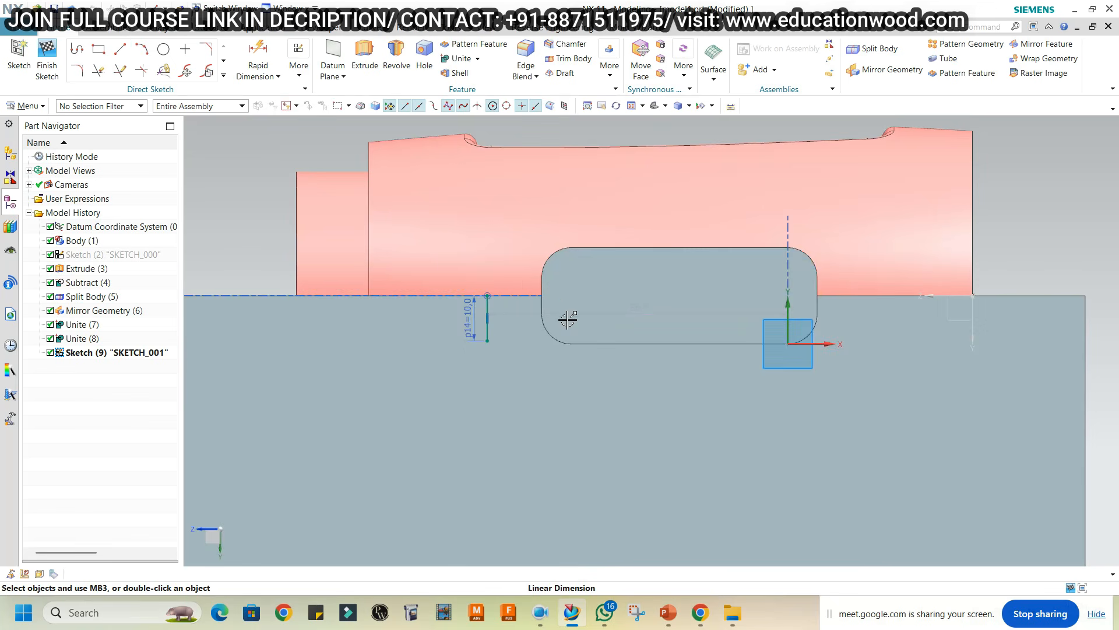
# Step: Dimension the vertical line 15 mm from the insert's nearest side edge
pyautogui.press('d')
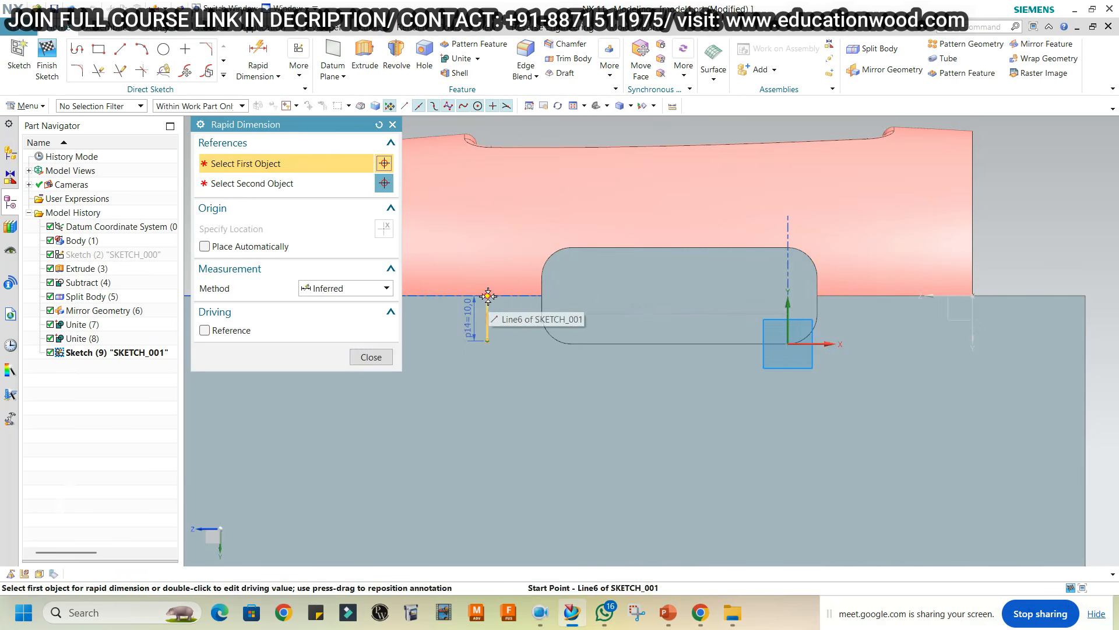
pyautogui.click(540, 302)
pyautogui.click(487, 317)
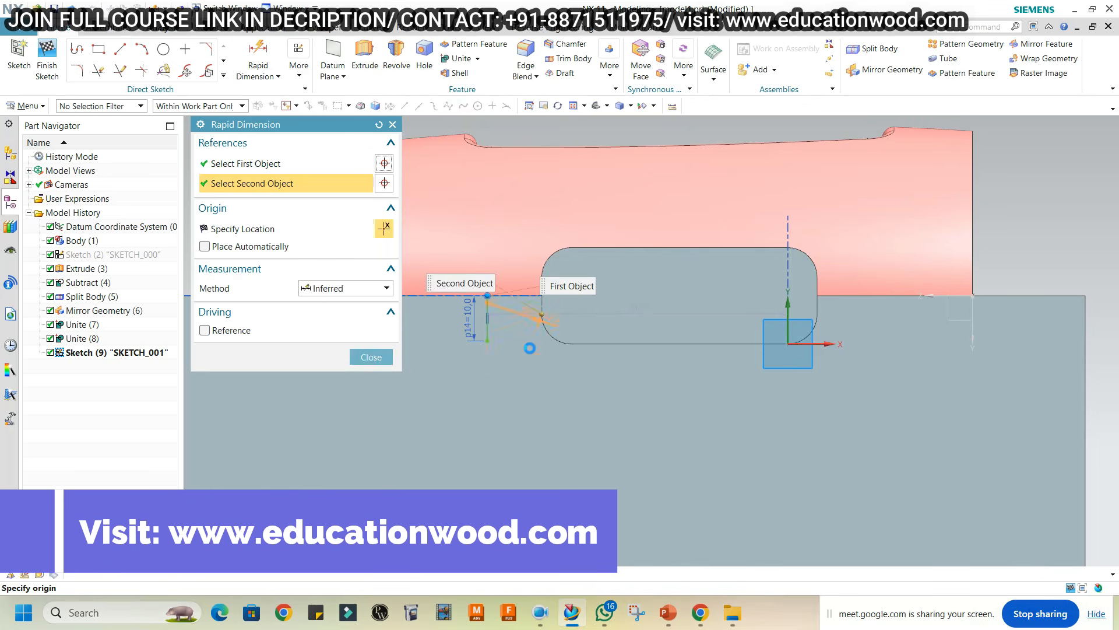
pyautogui.click(511, 394)
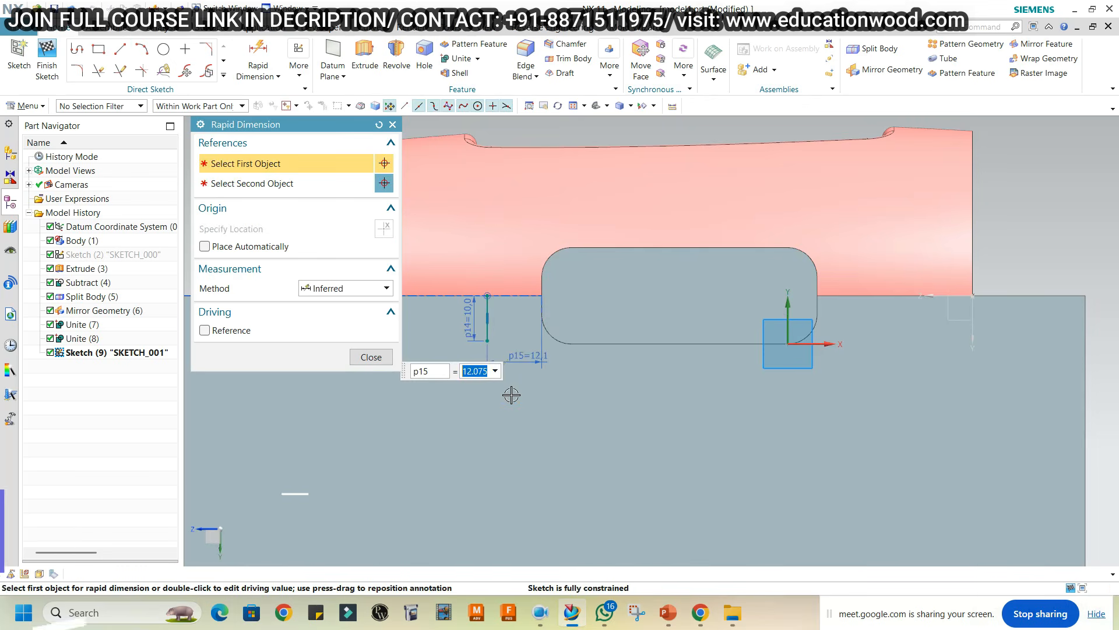
pyautogui.write('15')
pyautogui.press('Return')
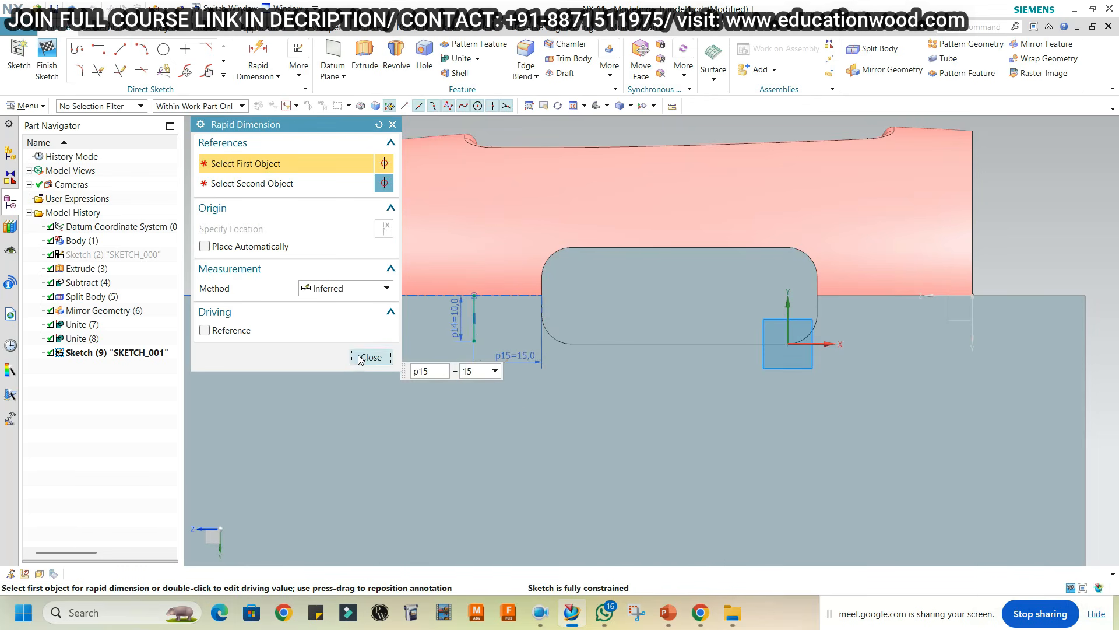
pyautogui.click(370, 357)
# Step: Continue the profile from the line's lower end with a 10 mm horizontal line away from the insert and a 10 mm vertical line down
pyautogui.scroll(-2, 527, 356)
pyautogui.click(120, 49)
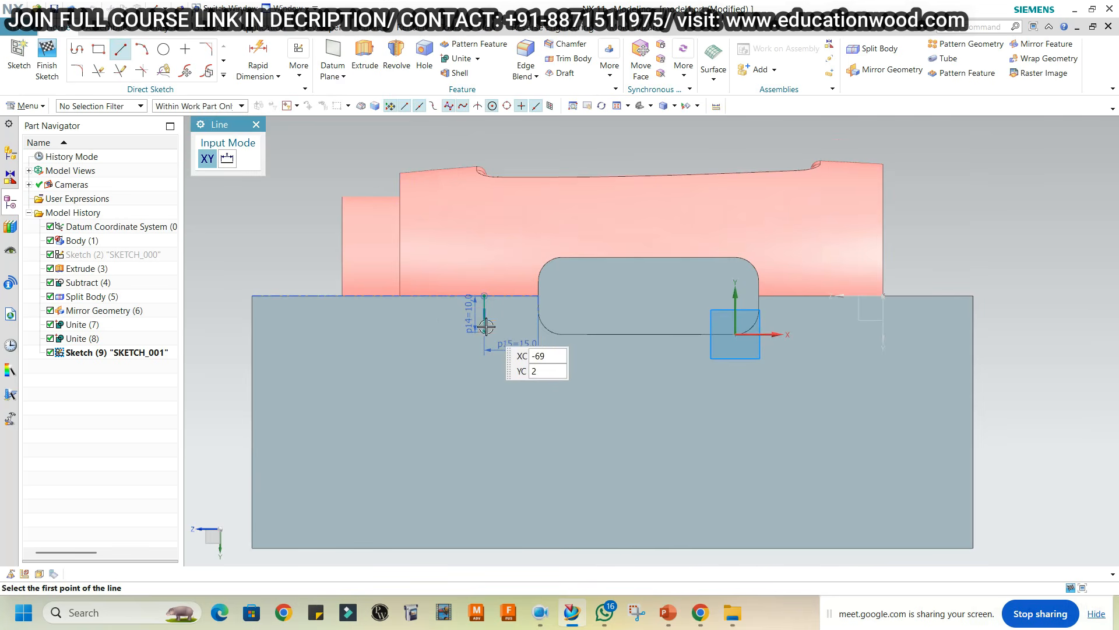
pyautogui.click(484, 331)
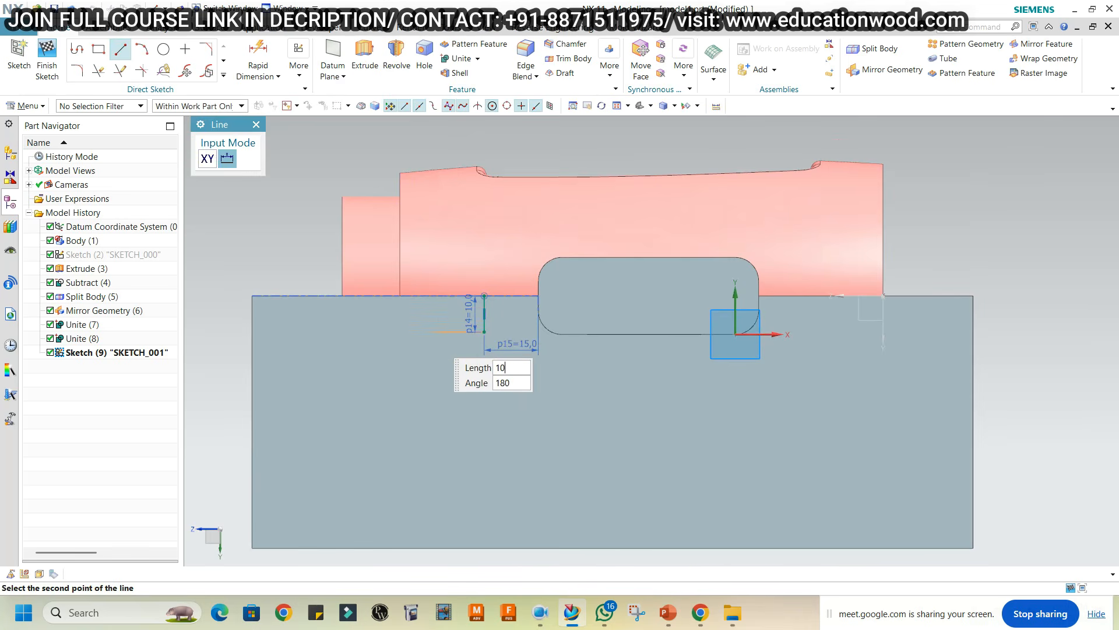
pyautogui.press('Return')
pyautogui.click(449, 333)
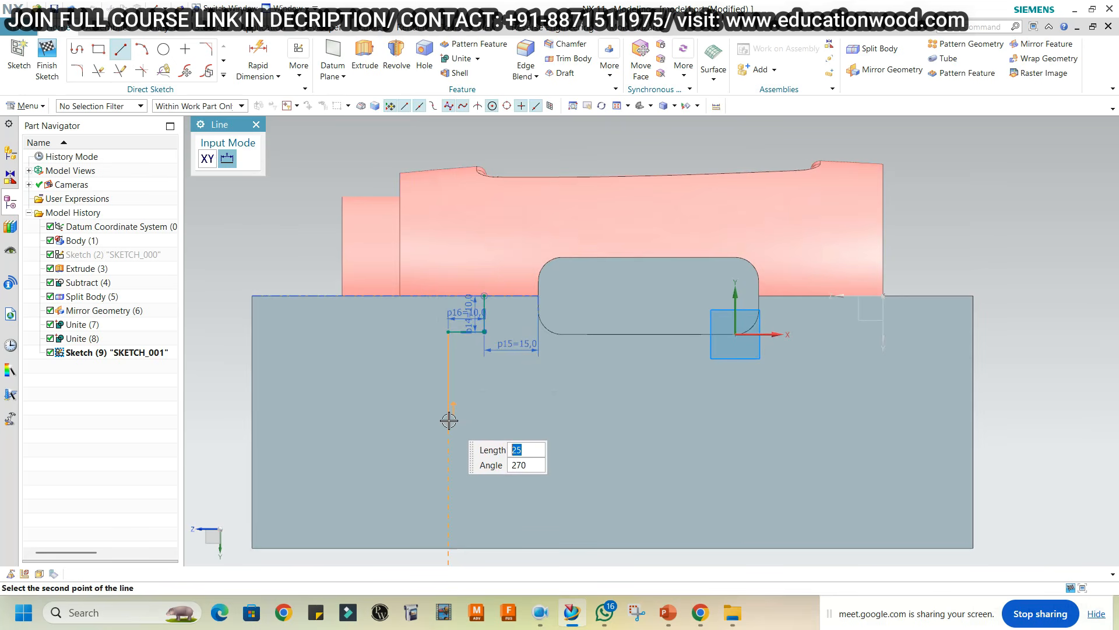
pyautogui.press('Return')
# Step: Sketch a horizontal line about 55 mm long beneath the insert from the profile's lower end, and delete it
pyautogui.click(449, 367)
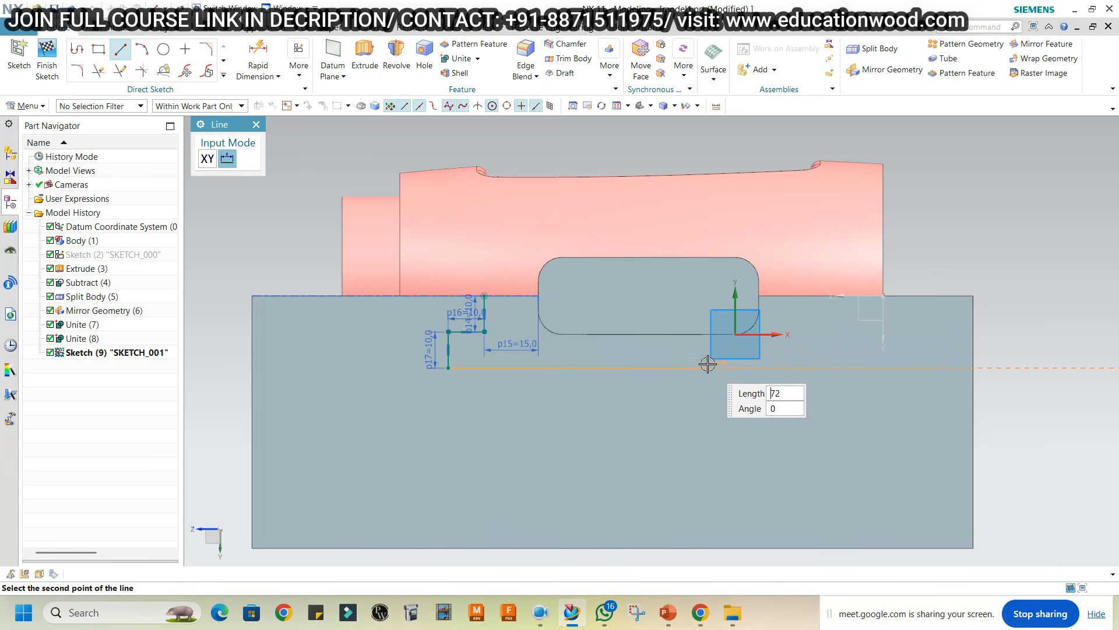
pyautogui.click(644, 368)
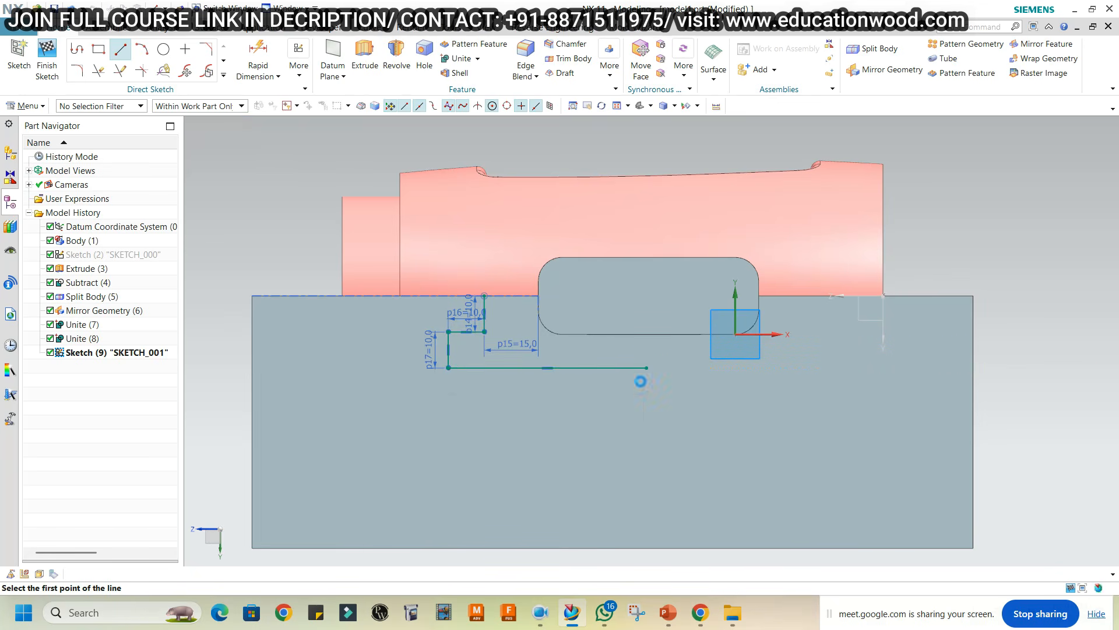
pyautogui.click(255, 125)
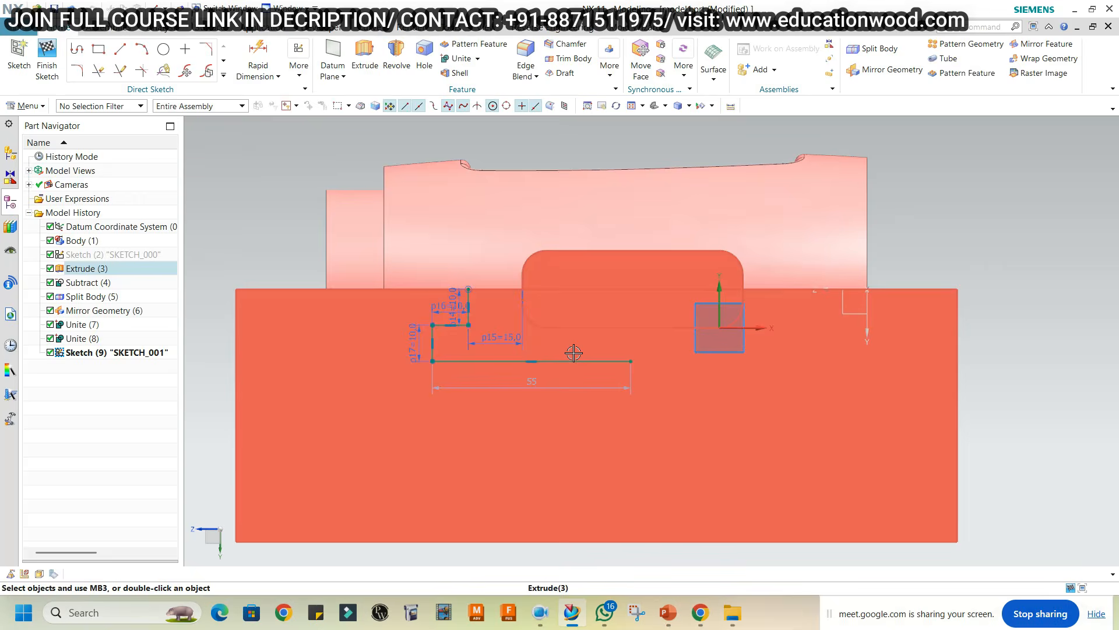
pyautogui.scroll(2, 624, 374)
pyautogui.scroll(-2, 572, 369)
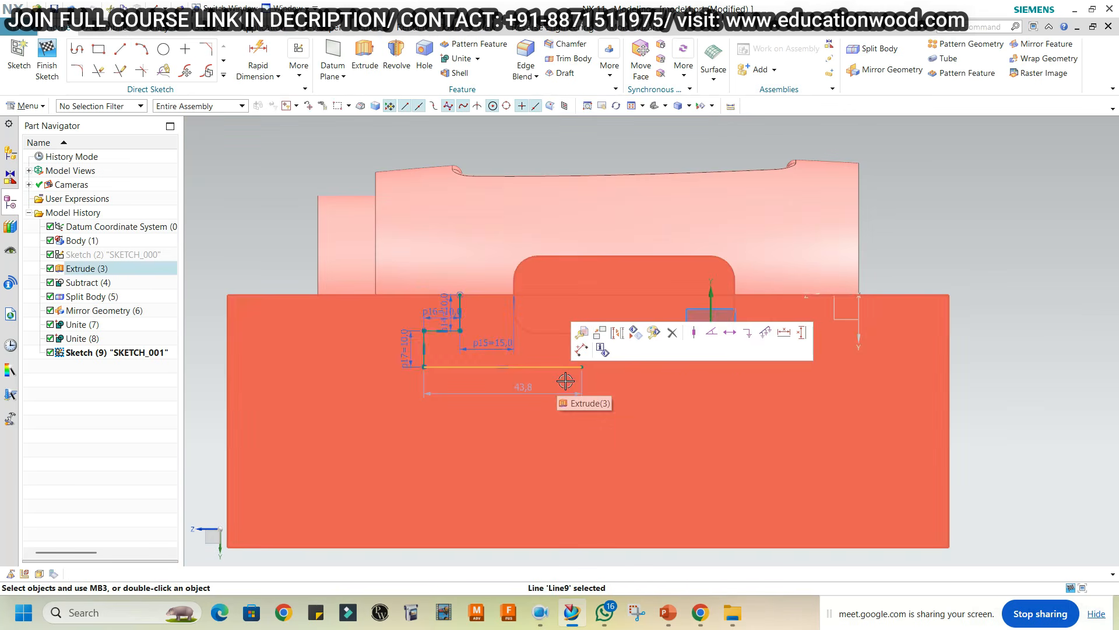
pyautogui.press('Delete')
# Step: Sketch a 15 mm horizontal line along the parting edge from the insert's corner on the bottle-base side
pyautogui.scroll(-2, 548, 380)
pyautogui.click(120, 49)
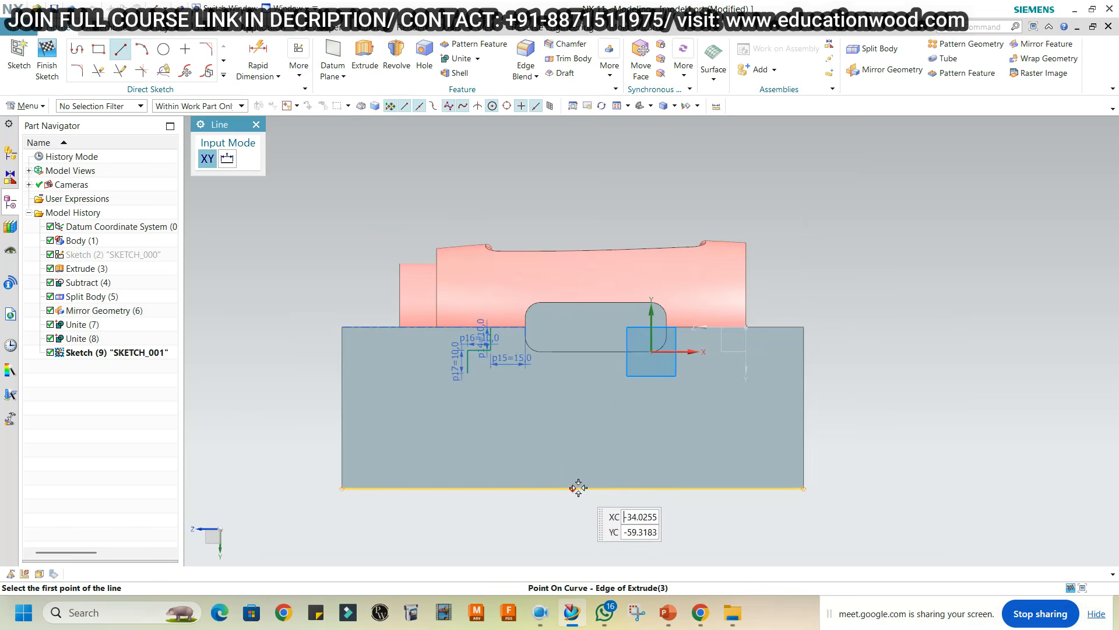
pyautogui.press('Escape')
pyautogui.click(120, 49)
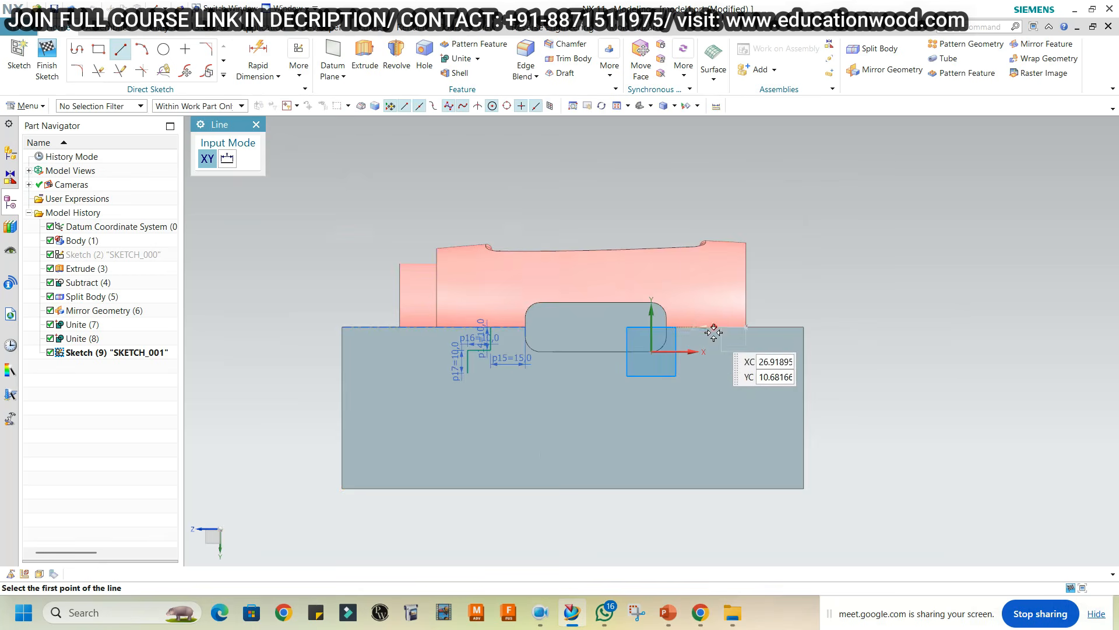
pyautogui.scroll(2, 712, 328)
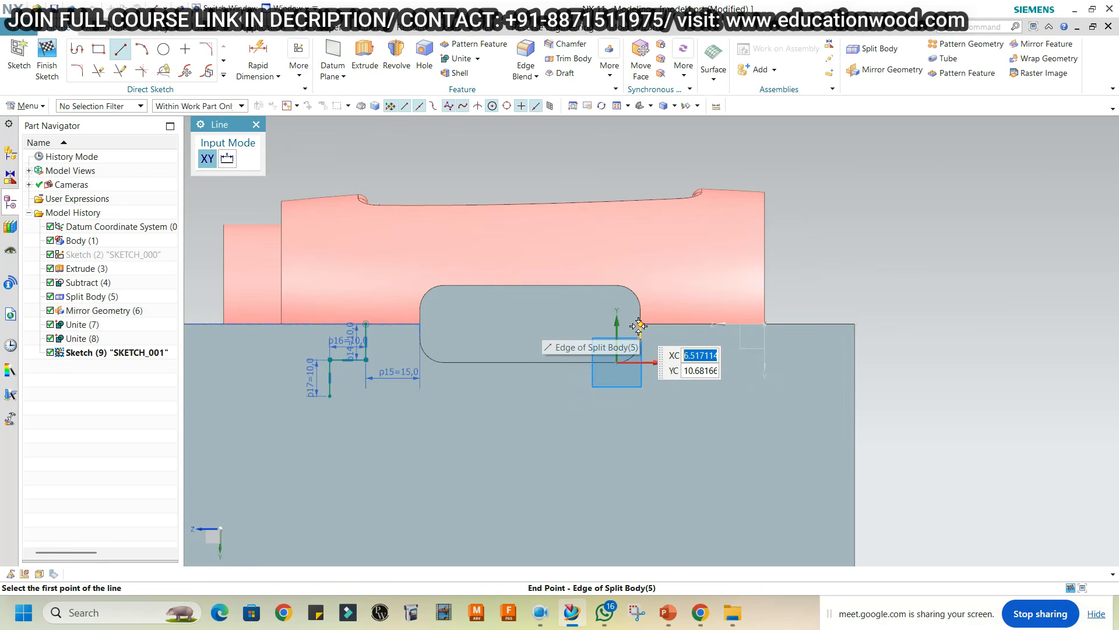
pyautogui.click(639, 326)
pyautogui.scroll(3, 942, 332)
pyautogui.scroll(-2, 962, 338)
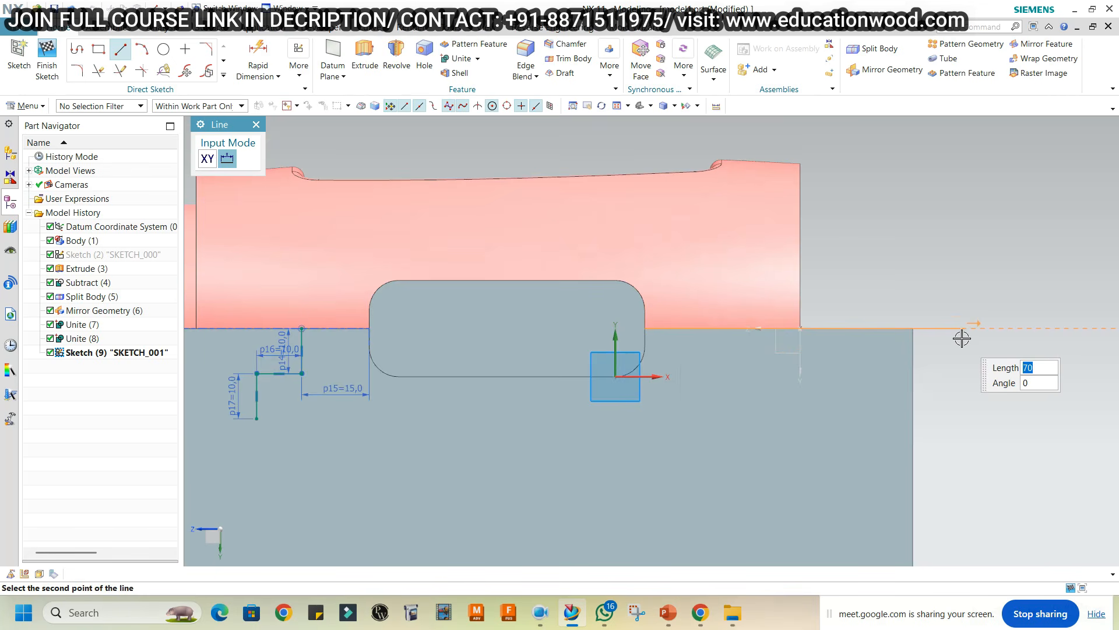
pyautogui.press('Return')
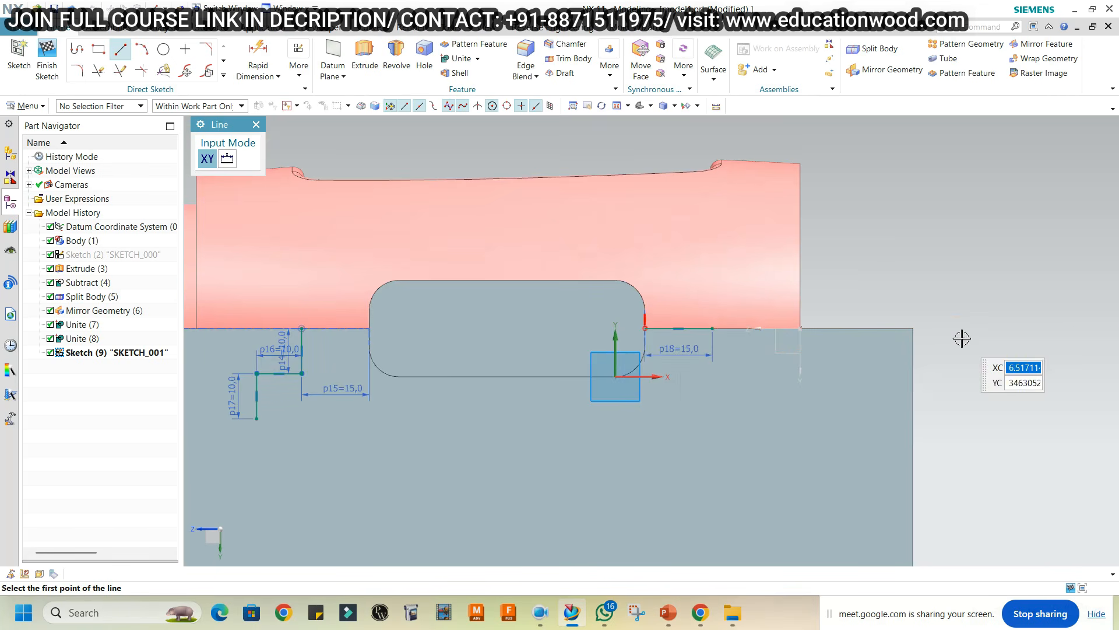
# Step: Continue the base-side profile from the 15 mm line with a 10 mm vertical, a 10 mm horizontal outward and another 10 mm vertical line
pyautogui.click(713, 328)
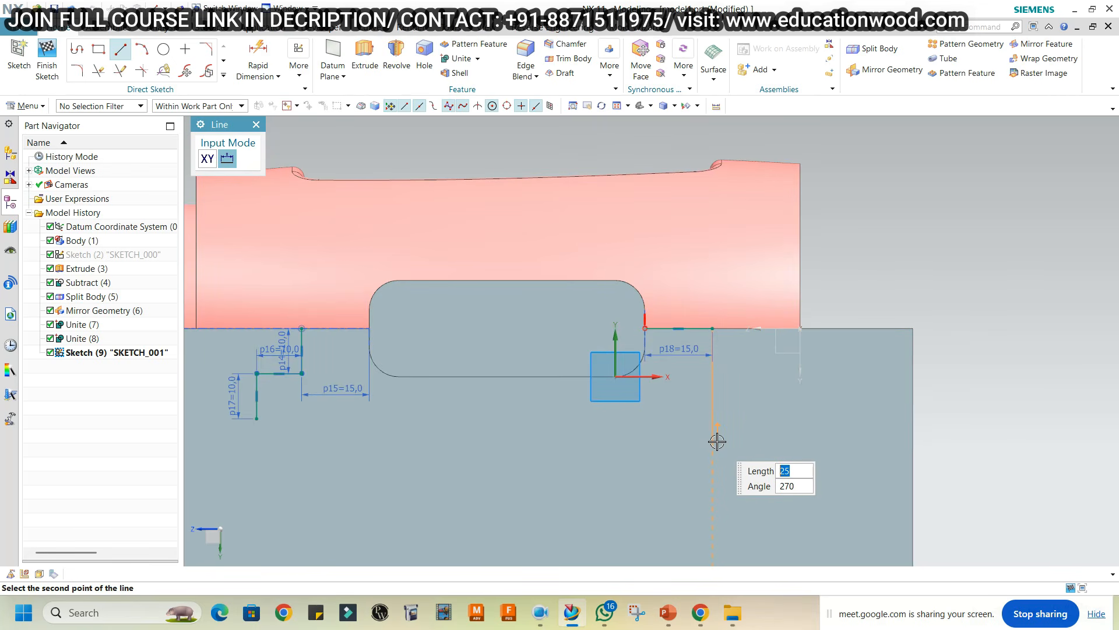
pyautogui.write('10')
pyautogui.press('Return')
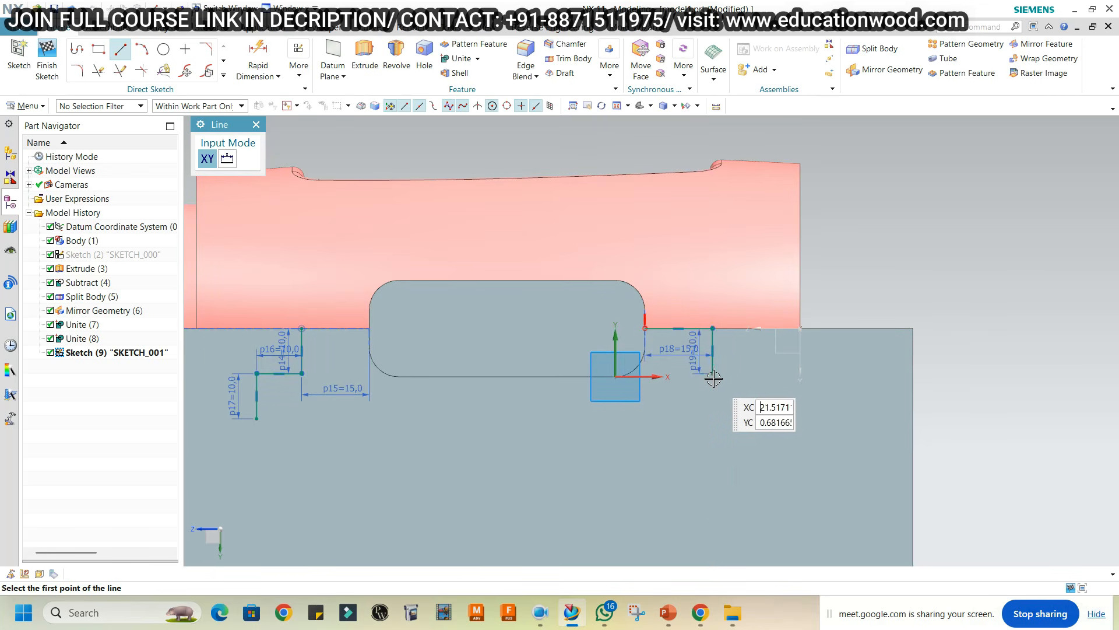
pyautogui.write('10')
pyautogui.press('Return')
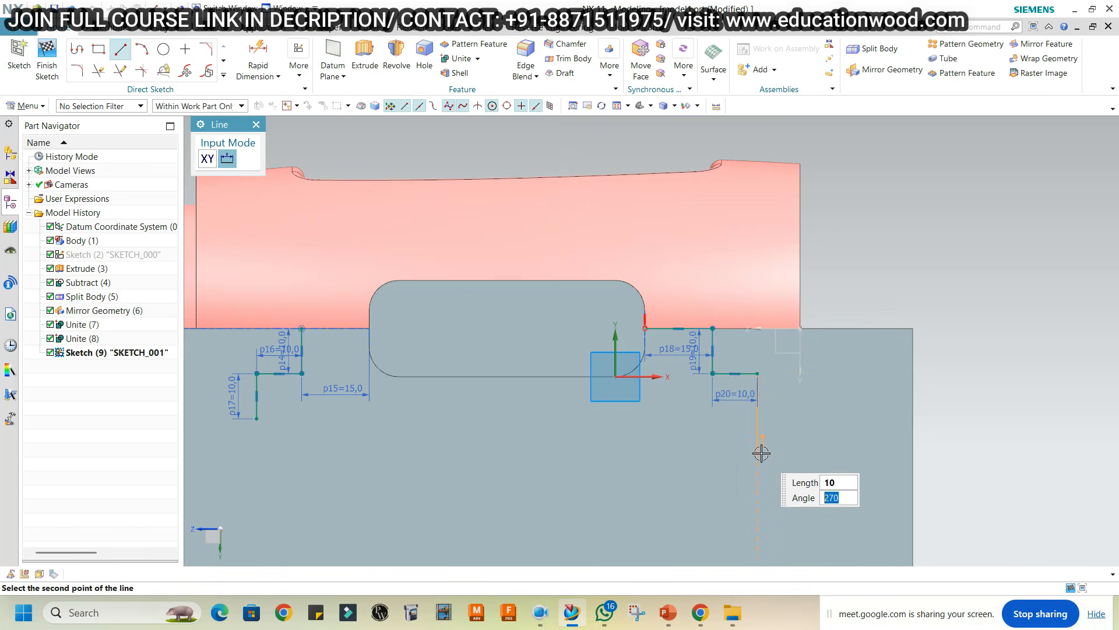
pyautogui.press('Return')
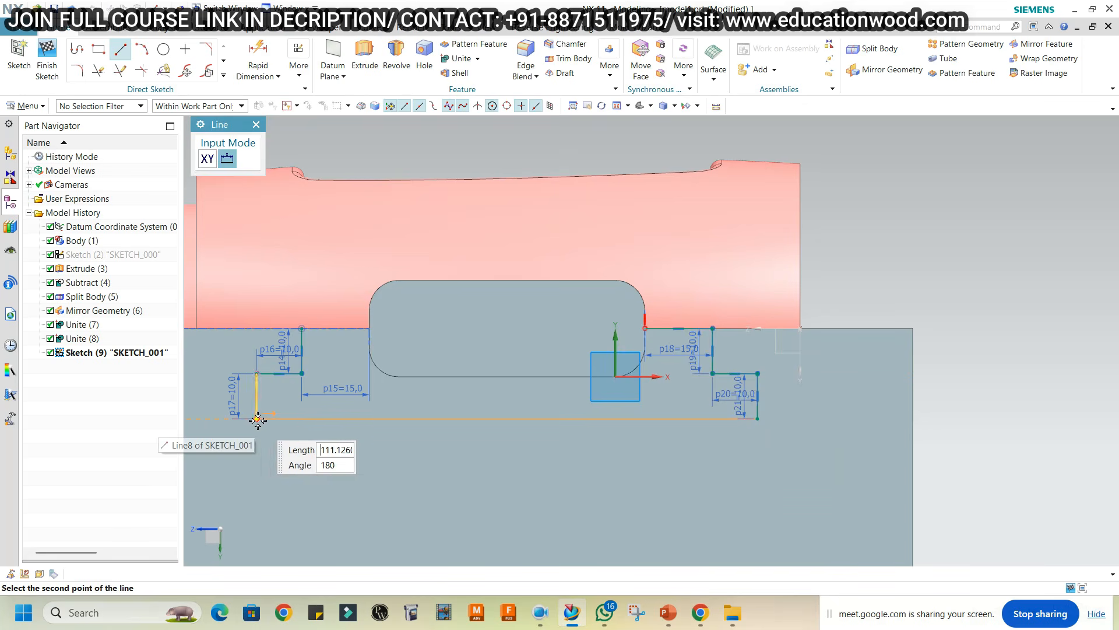
# Step: Join both lower profile ends with a horizontal line about 111 mm long and delete the neck side's lower 10 mm vertical dimension
pyautogui.click(258, 419)
pyautogui.press('Escape')
pyautogui.click(233, 404)
pyautogui.press('Delete')
# Step: Close the profile along the parting edge with a line about 76 mm long from the neck-side corner to the insert's far corner
pyautogui.scroll(-1, 756, 386)
pyautogui.keyDown('shift'); pyautogui.moveTo(652, 403); pyautogui.dragTo(693, 398, button='middle'); pyautogui.keyUp('shift')
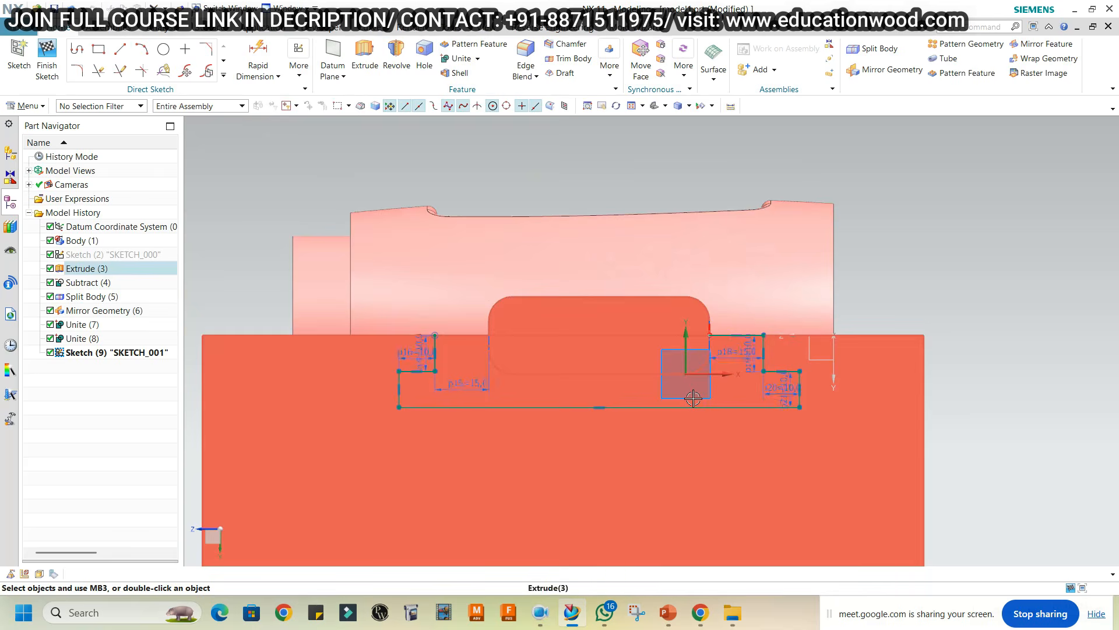
pyautogui.scroll(-1, 693, 398)
pyautogui.click(120, 49)
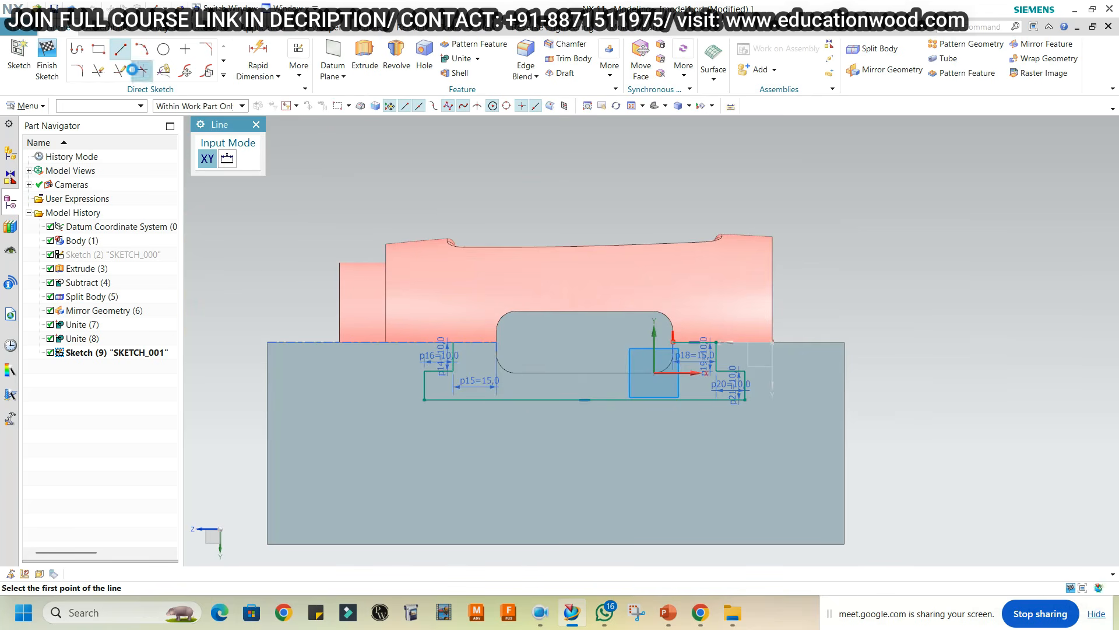
pyautogui.scroll(2, 464, 358)
pyautogui.click(447, 333)
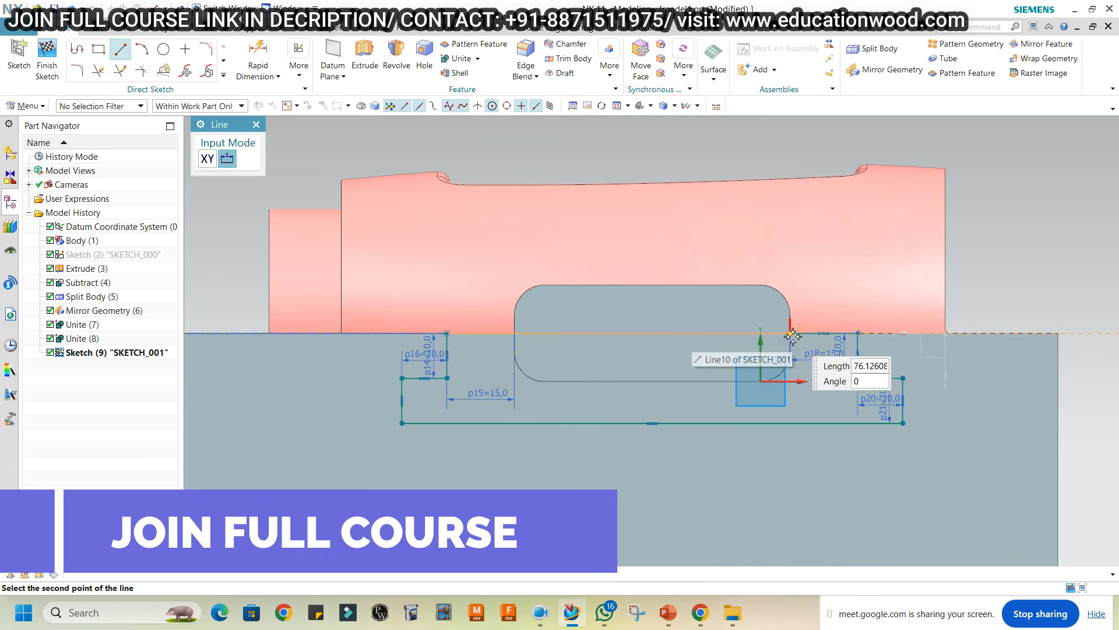
pyautogui.click(791, 337)
pyautogui.click(256, 125)
# Step: Set up an extrusion of the closed stepped profile into the mold block with an end distance of about 52.5 mm
pyautogui.scroll(3, 790, 340)
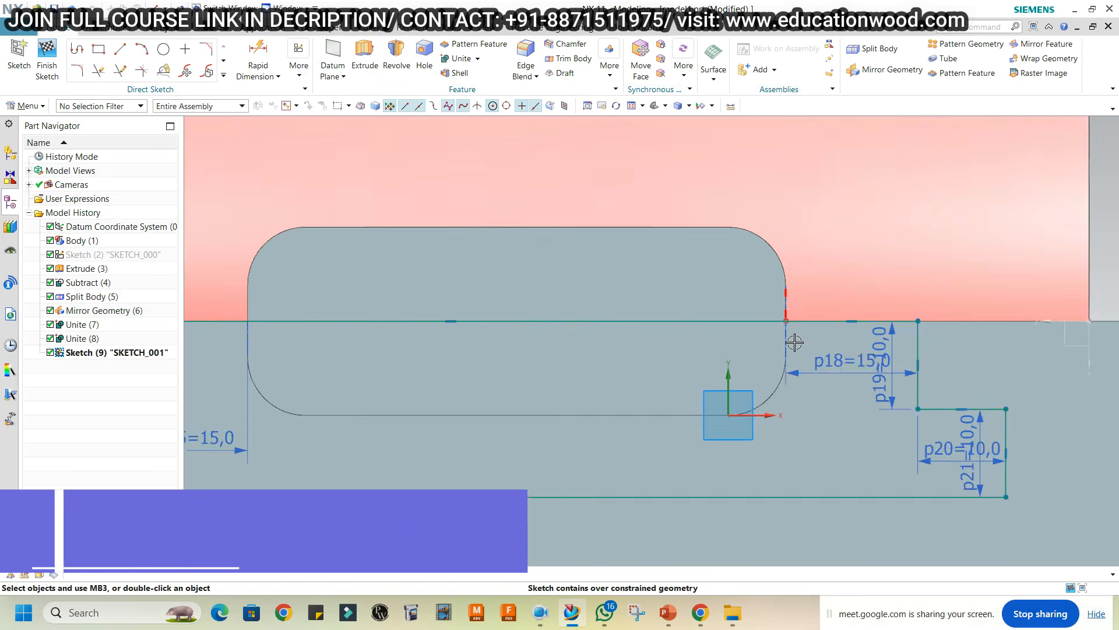
pyautogui.scroll(-6, 789, 350)
pyautogui.moveTo(794, 423); pyautogui.dragTo(747, 450, button='middle')
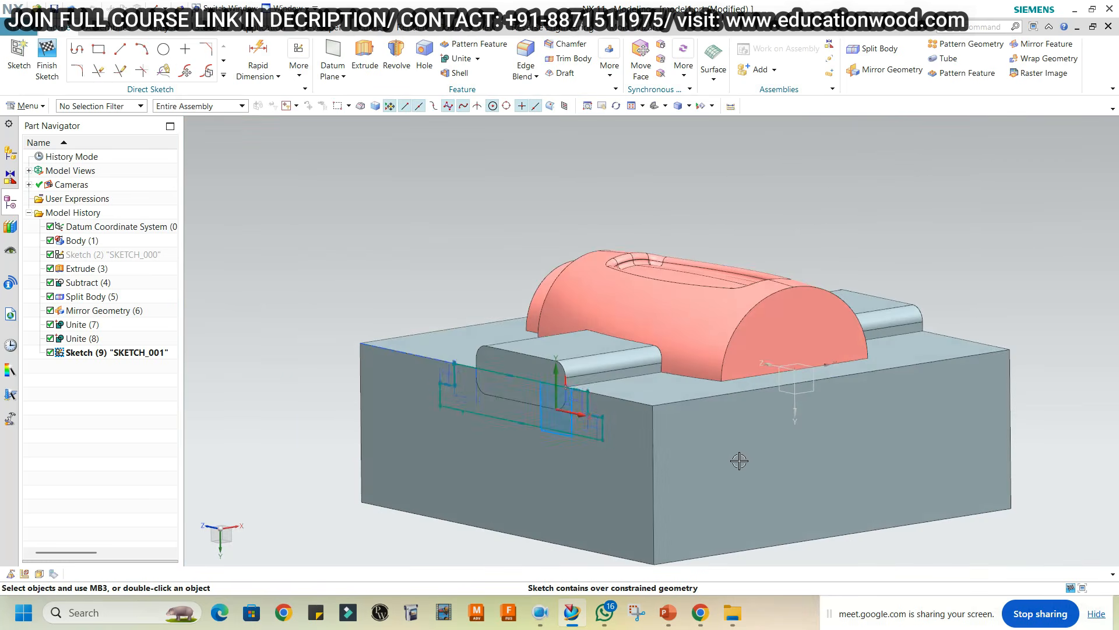
pyautogui.scroll(2, 439, 423)
pyautogui.click(357, 66)
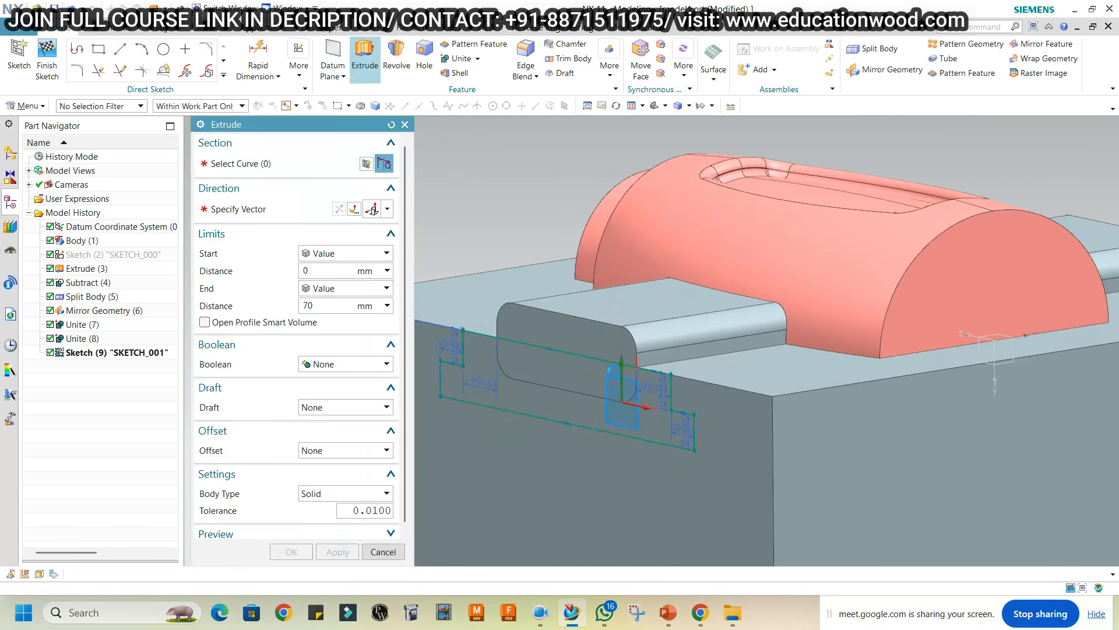
pyautogui.scroll(-3, 572, 384)
pyautogui.moveTo(572, 384); pyautogui.dragTo(649, 368)
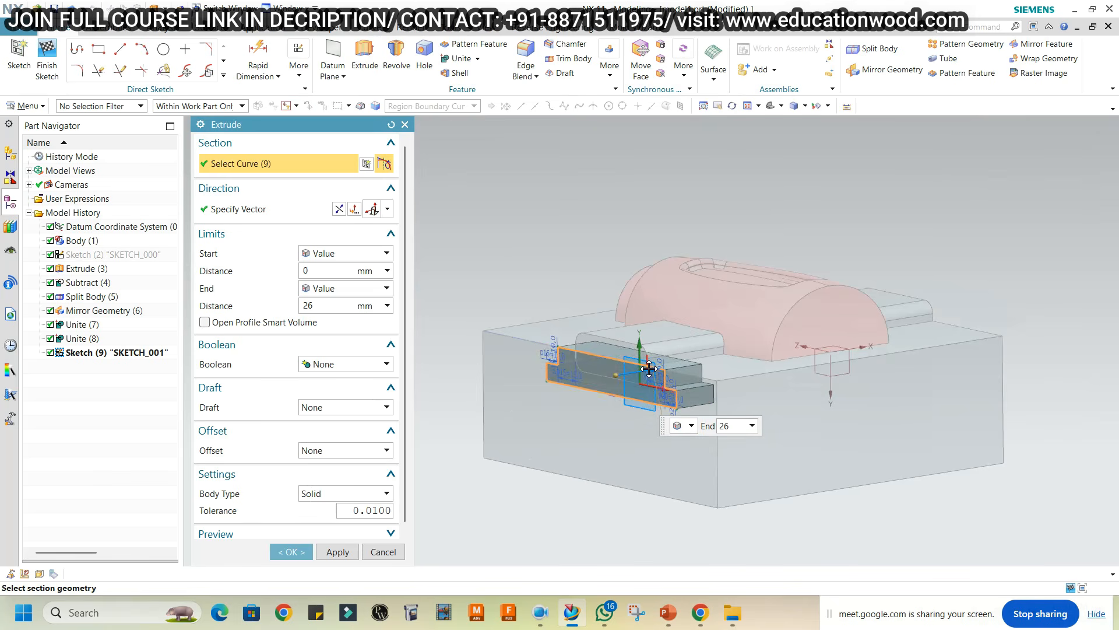
pyautogui.moveTo(714, 379); pyautogui.dragTo(689, 387, button='middle')
pyautogui.press('F8')
pyautogui.scroll(4, 621, 353)
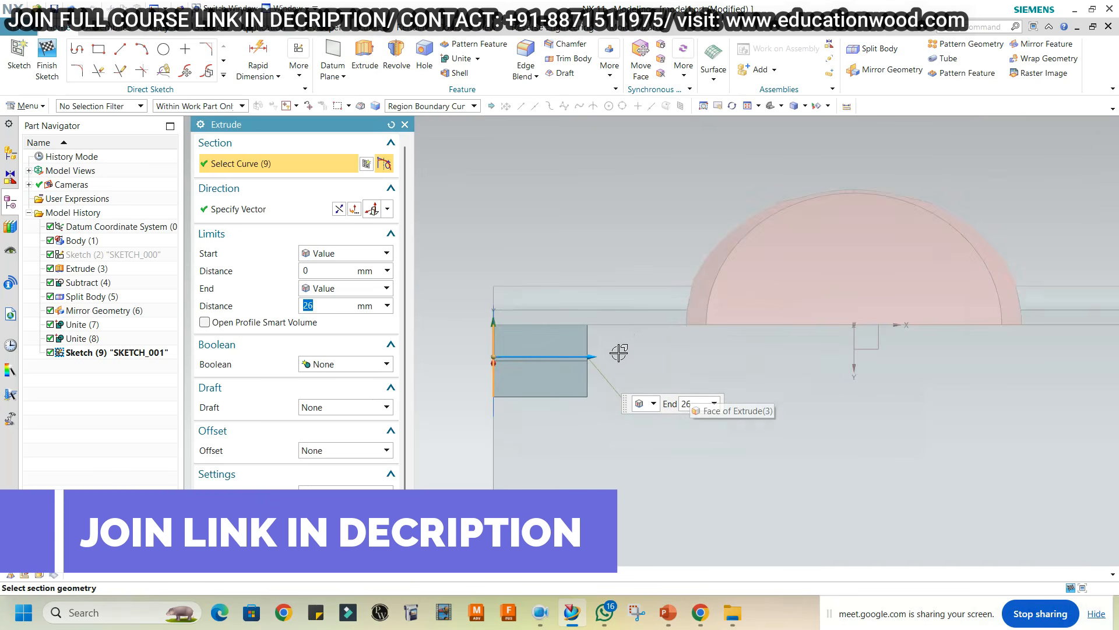
pyautogui.moveTo(578, 357); pyautogui.dragTo(726, 357)
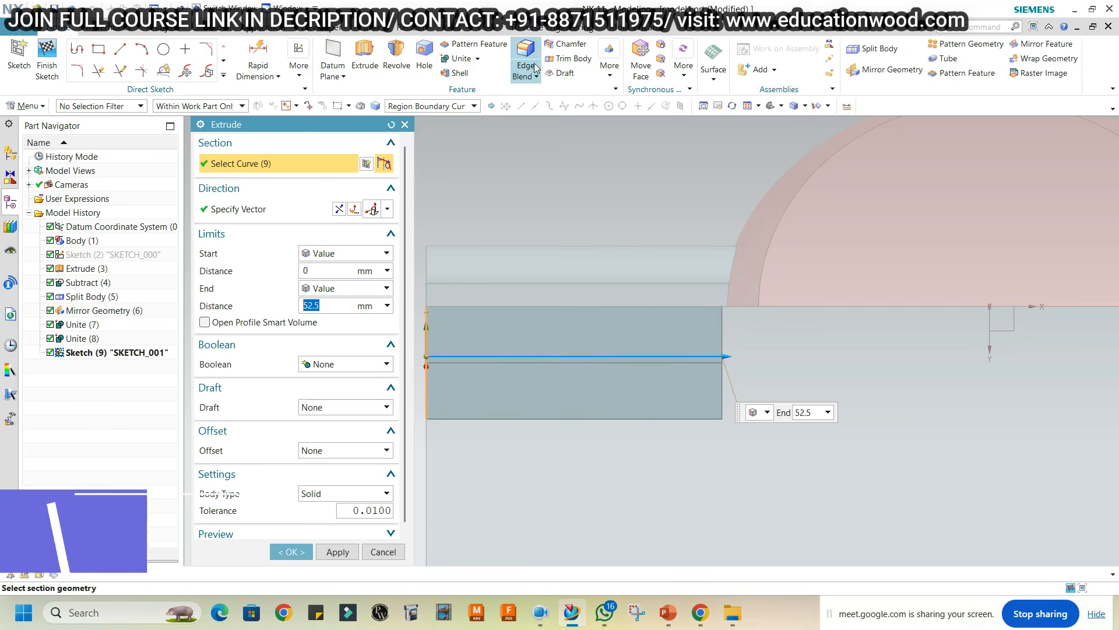
# Step: Display the model as wireframe and complete the stepped profile's extrusion with an end distance of 54 mm at the bottle's undercut
pyautogui.click(496, 27)
pyautogui.click(516, 73)
pyautogui.scroll(-3, 723, 331)
pyautogui.scroll(4, 720, 335)
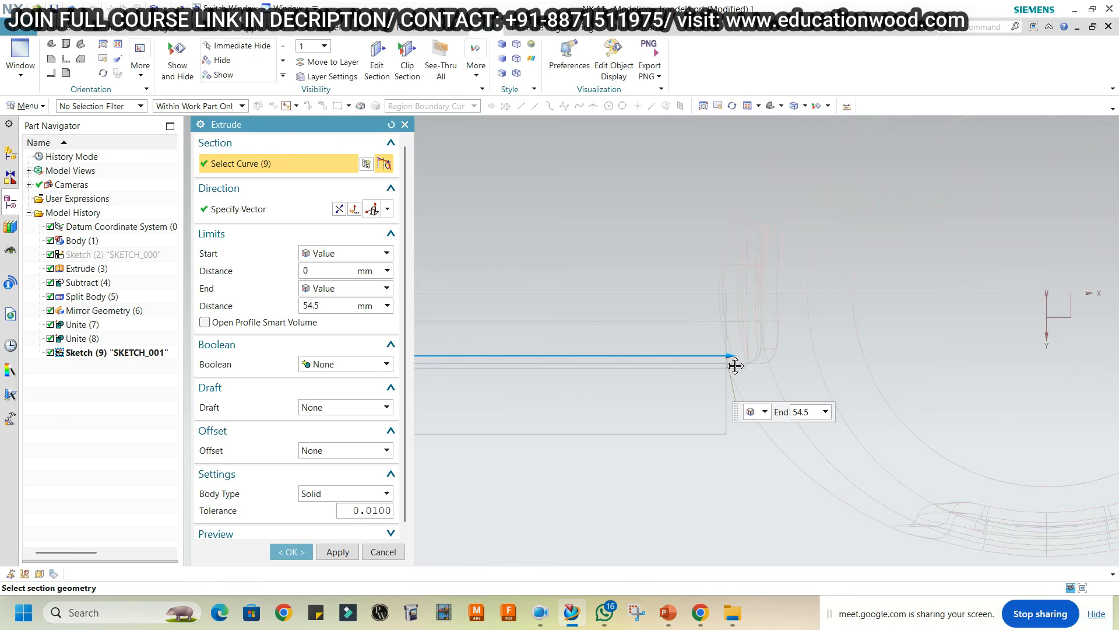
pyautogui.moveTo(735, 365); pyautogui.dragTo(733, 366)
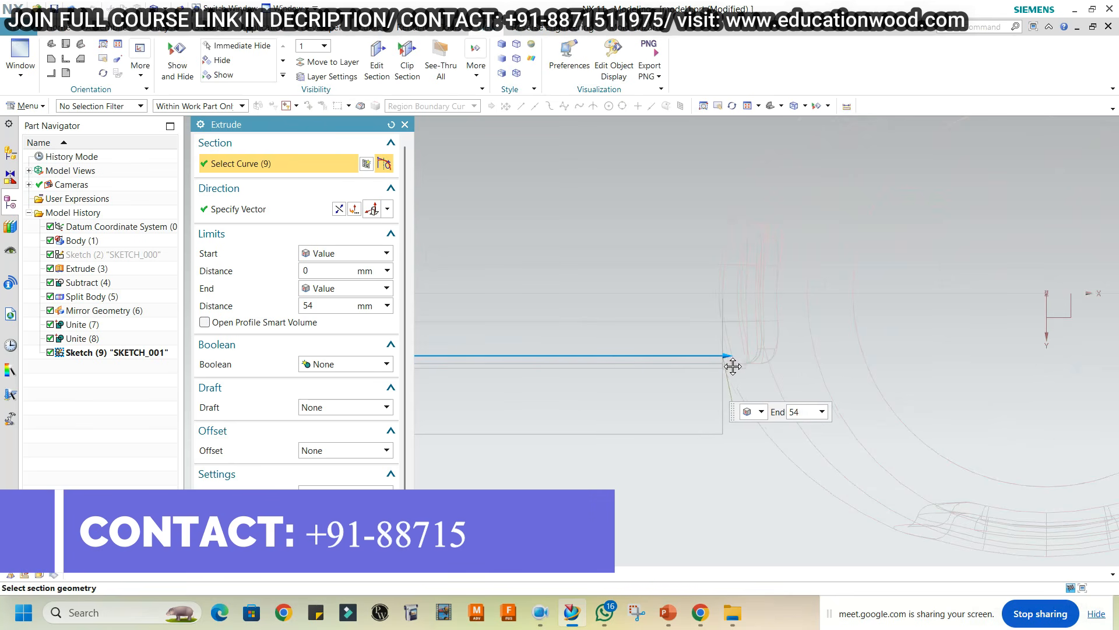
pyautogui.moveTo(682, 375); pyautogui.dragTo(671, 382)
pyautogui.click(296, 553)
# Step: Return the model display to shaded with edges and view the extruded stepped block around the insert
pyautogui.scroll(-5, 873, 429)
pyautogui.moveTo(965, 344); pyautogui.dragTo(965, 343, button='right')
pyautogui.moveTo(800, 356); pyautogui.dragTo(827, 422, button='middle')
pyautogui.scroll(1, 686, 410)
pyautogui.rightClick(695, 383)
pyautogui.click(713, 97)
pyautogui.moveTo(709, 303)
pyautogui.mouseDown(button='middle')
pyautogui.moveTo(653, 336)
pyautogui.moveTo(552, 353)
pyautogui.mouseUp(button='middle')
pyautogui.scroll(2, 552, 353)
pyautogui.scroll(-2, 552, 352)
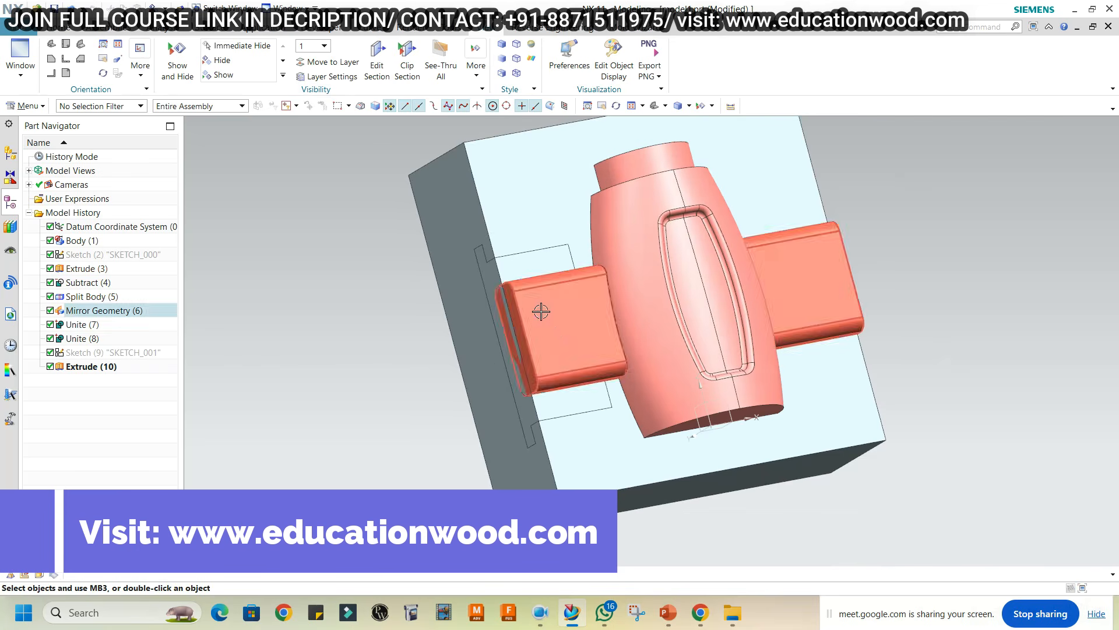
pyautogui.click(46, 27)
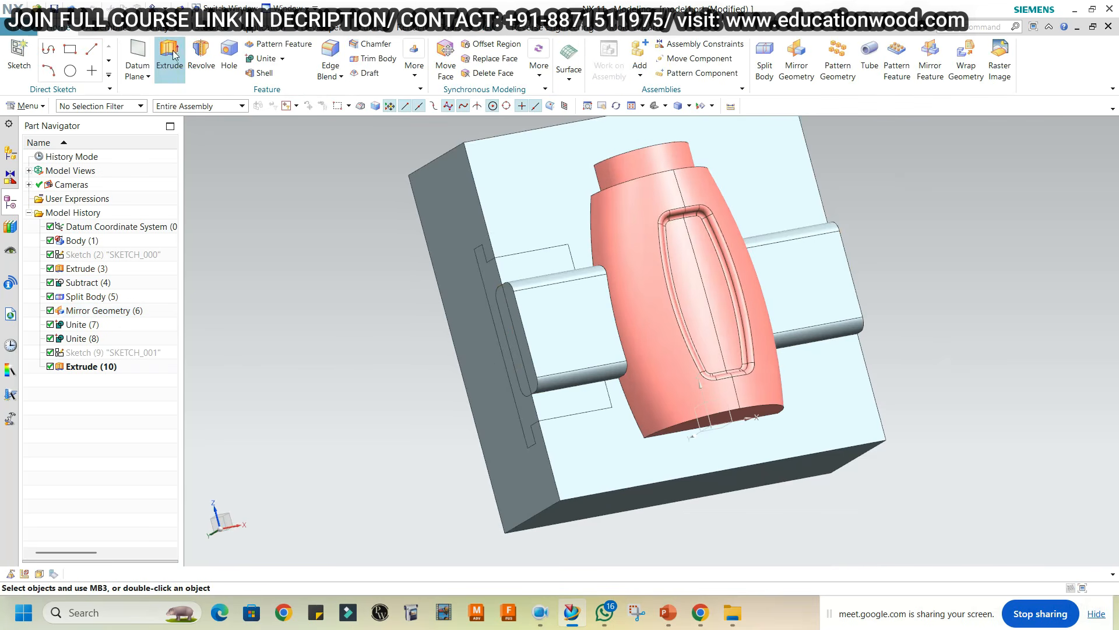
pyautogui.moveTo(554, 355); pyautogui.dragTo(565, 332, button='middle')
pyautogui.scroll(2, 574, 311)
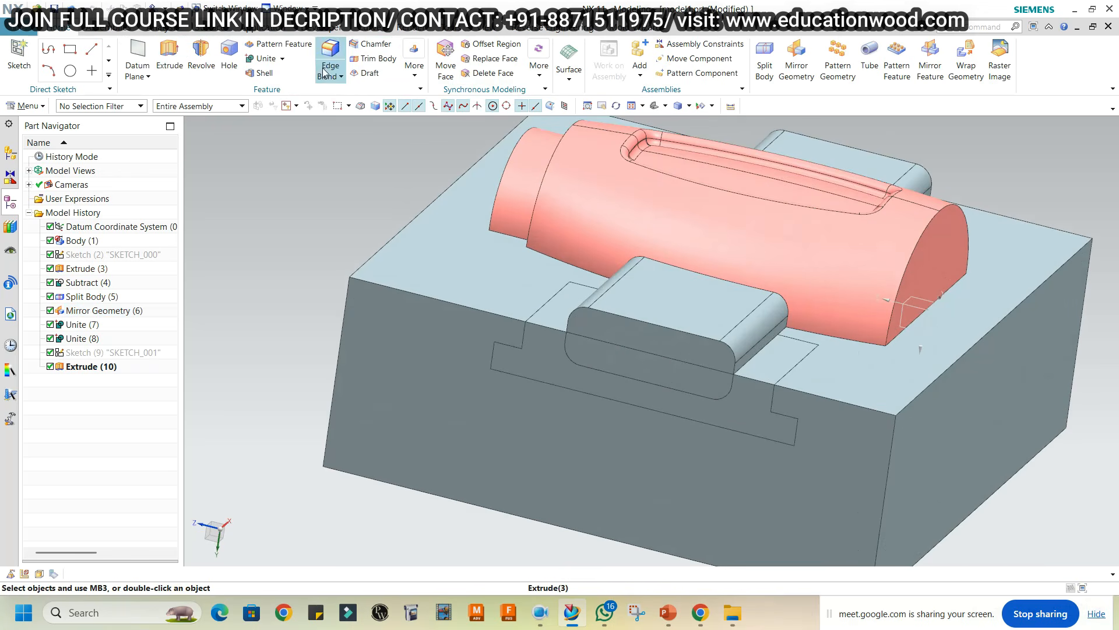
pyautogui.click(493, 58)
pyautogui.scroll(2, 567, 317)
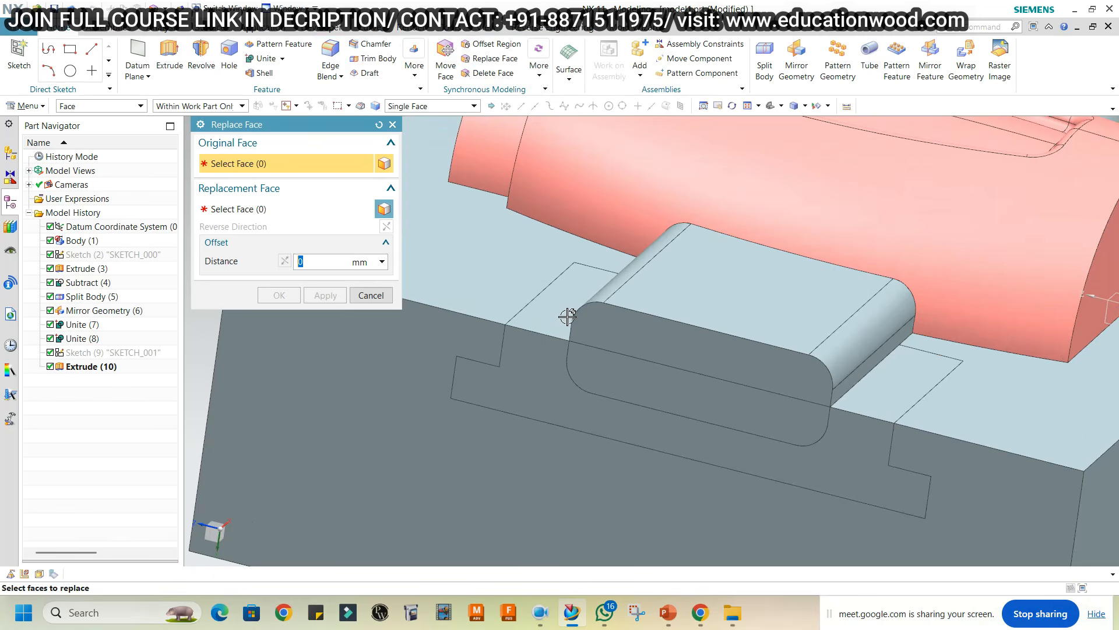
pyautogui.click(371, 295)
# Step: Hide the mold block so that only the bottle, the inserts and the stepped block are shown
pyautogui.scroll(-3, 453, 318)
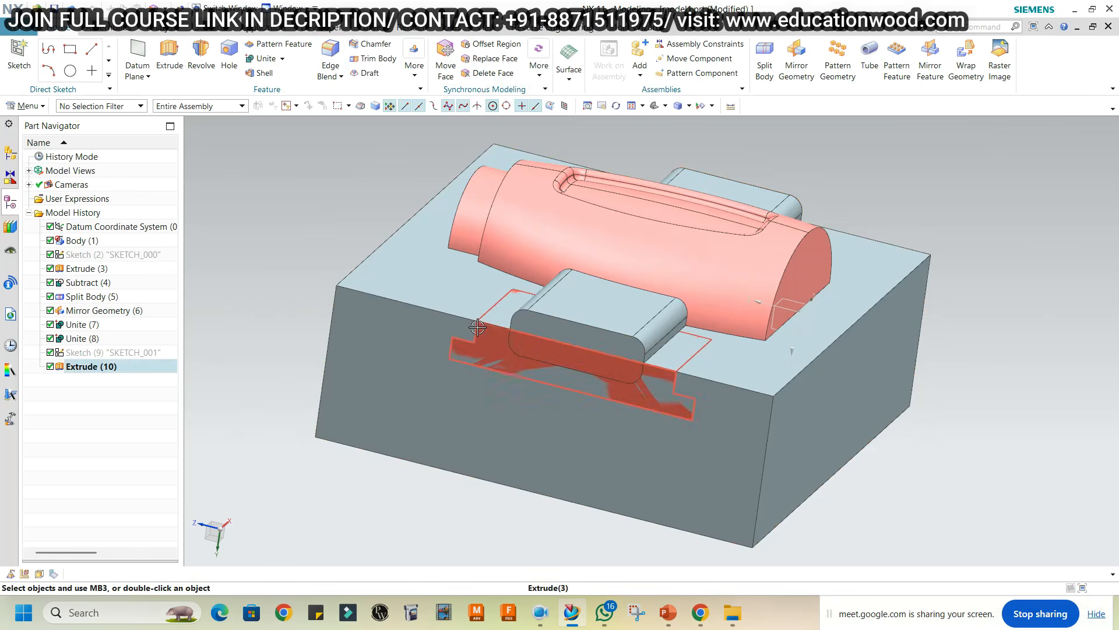
pyautogui.hotkey('ctrl', 'shift', 'i')
pyautogui.click(700, 413)
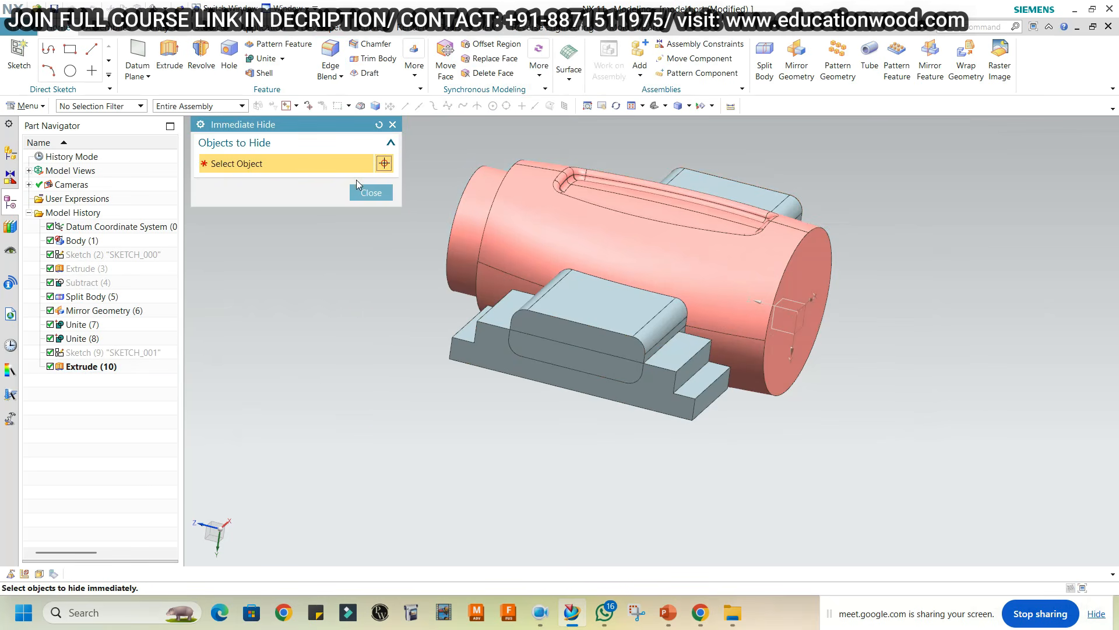
pyautogui.click(371, 192)
pyautogui.click(492, 60)
pyautogui.scroll(2, 562, 324)
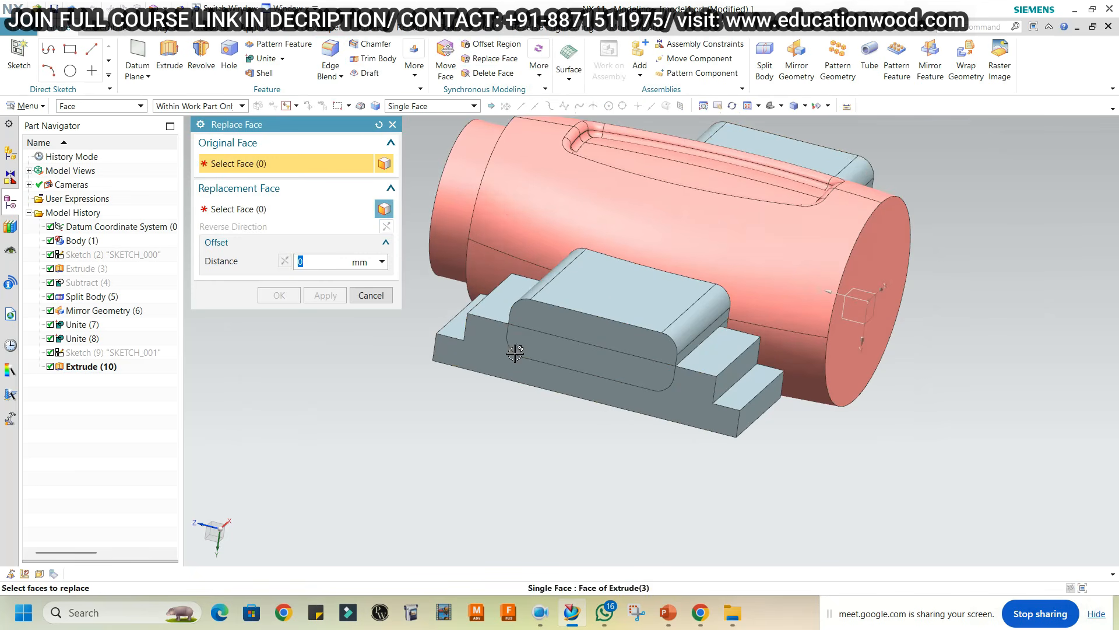
pyautogui.click(371, 294)
# Step: Replace the stepped block's upper face with the insert's flat top face, using a 0 mm offset
pyautogui.click(492, 58)
pyautogui.scroll(2, 511, 301)
pyautogui.click(511, 300)
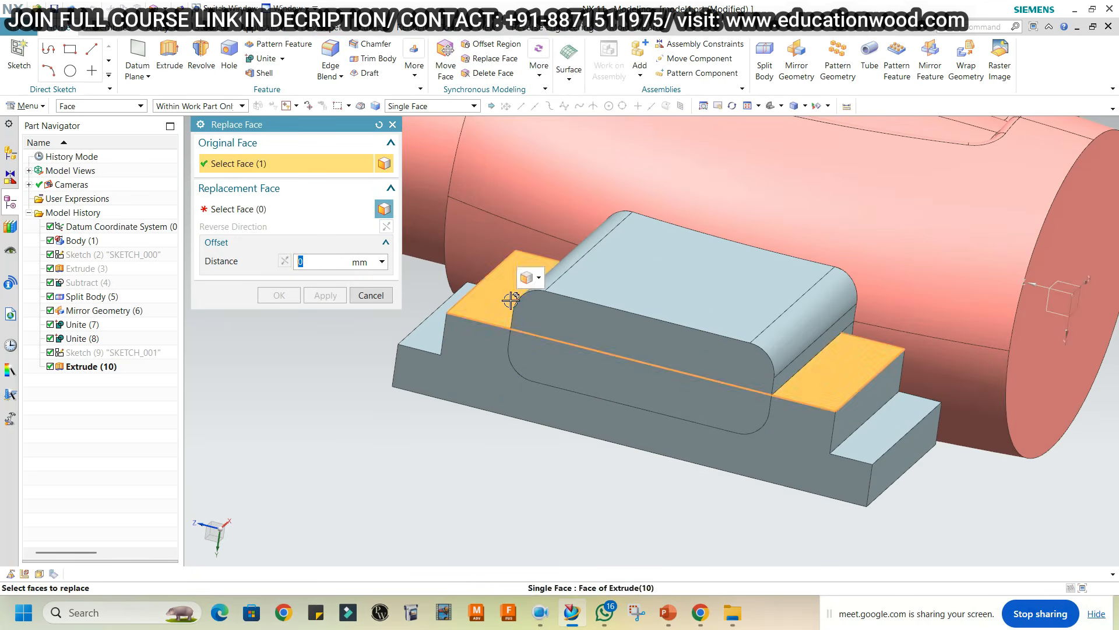
pyautogui.click(602, 303)
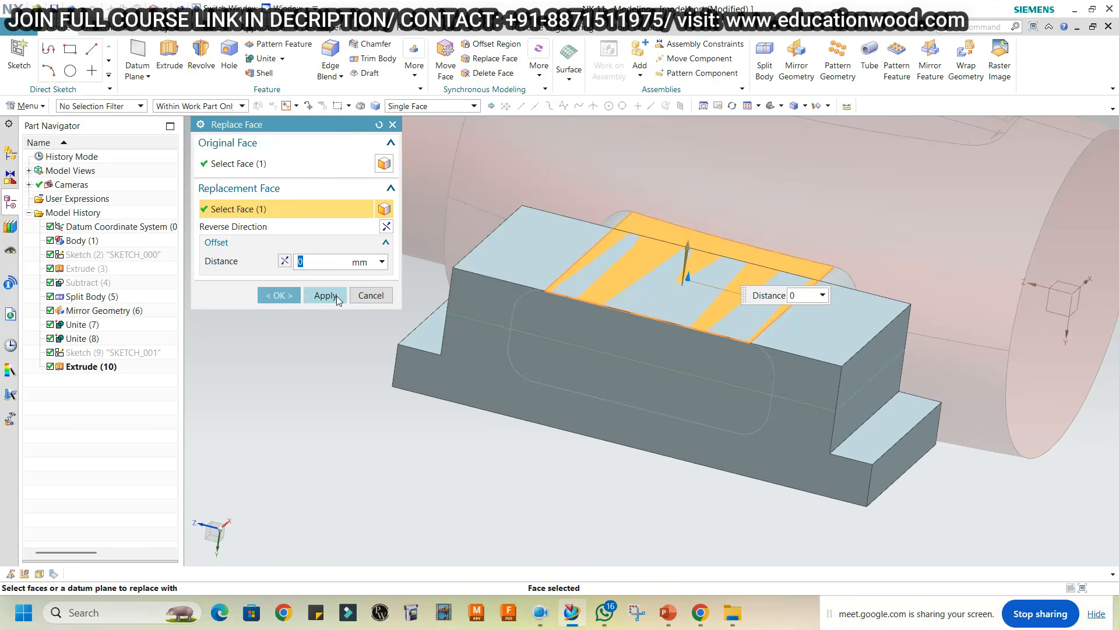
pyautogui.click(292, 295)
# Step: Offset the stepped block's top face outward by 5 mm
pyautogui.scroll(-3, 642, 376)
pyautogui.moveTo(670, 364); pyautogui.dragTo(572, 303, button='middle')
pyautogui.scroll(2, 554, 315)
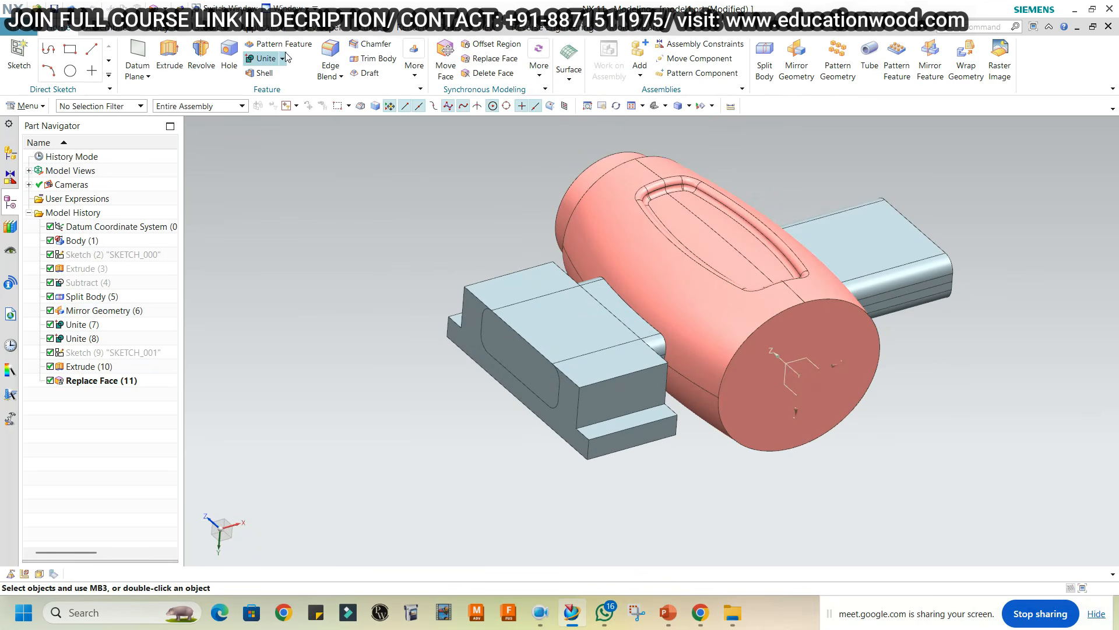
pyautogui.click(499, 47)
pyautogui.click(492, 289)
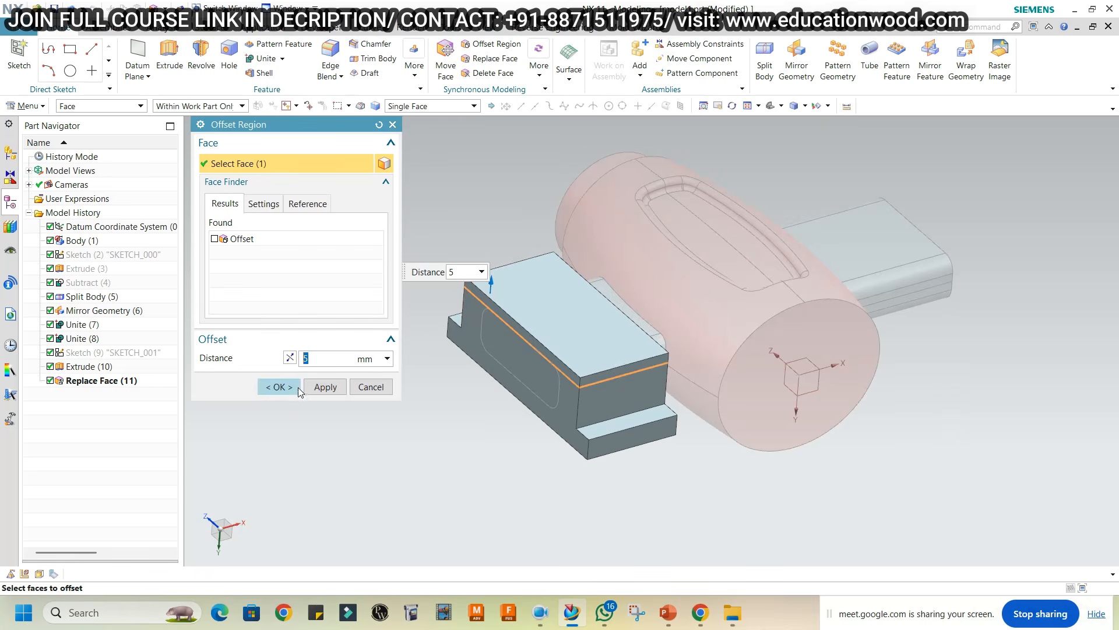
# Step: Mirror the stepped block to the bottle's other side about the mid-plane between the two inserts' outer end faces
pyautogui.scroll(-3, 596, 315)
pyautogui.moveTo(621, 311); pyautogui.dragTo(419, 278, button='middle')
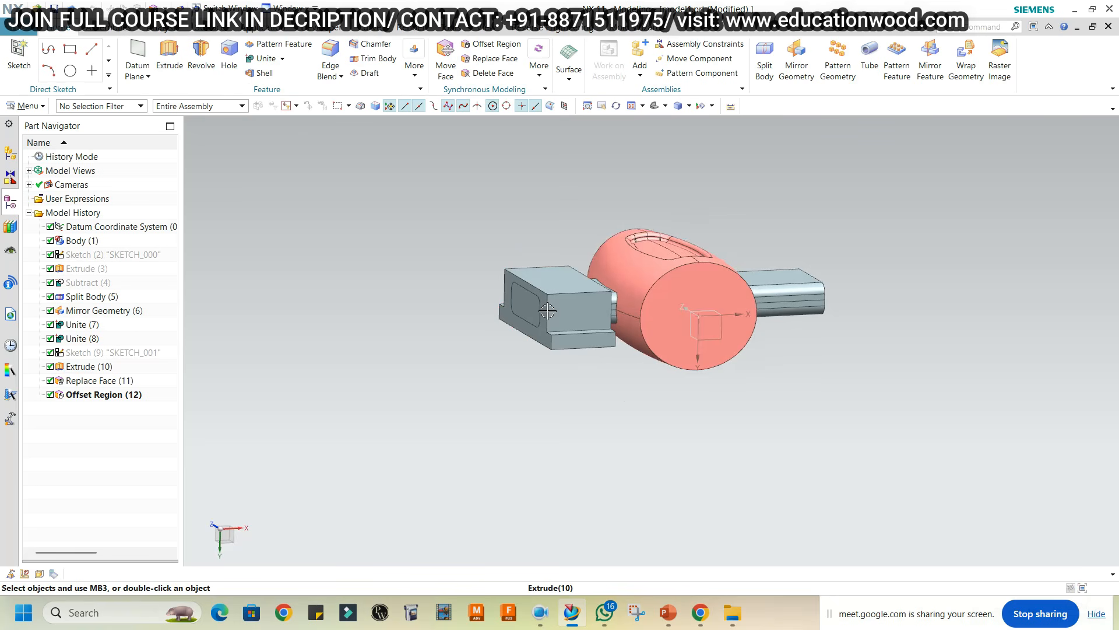
pyautogui.click(563, 321)
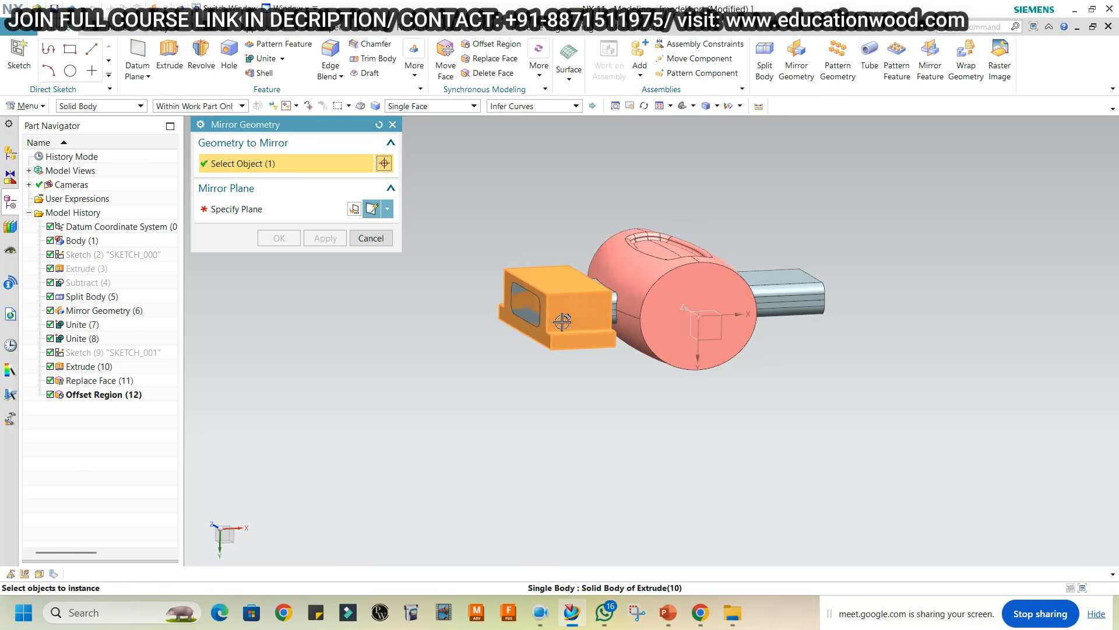
pyautogui.click(253, 211)
pyautogui.scroll(2, 480, 295)
pyautogui.click(538, 310)
pyautogui.scroll(-3, 489, 314)
pyautogui.moveTo(679, 353); pyautogui.dragTo(473, 380, button='middle')
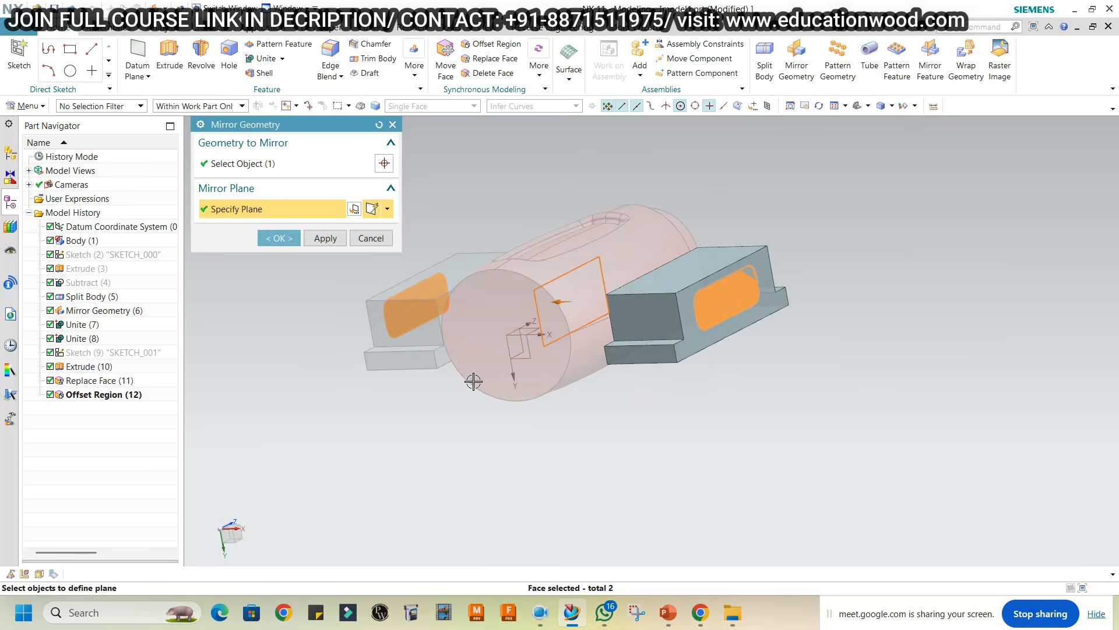
pyautogui.click(277, 238)
# Step: Examine both stepped blocks and their inserts around the bottle from several sides
pyautogui.moveTo(408, 294); pyautogui.dragTo(525, 268, button='middle')
pyautogui.scroll(4, 532, 252)
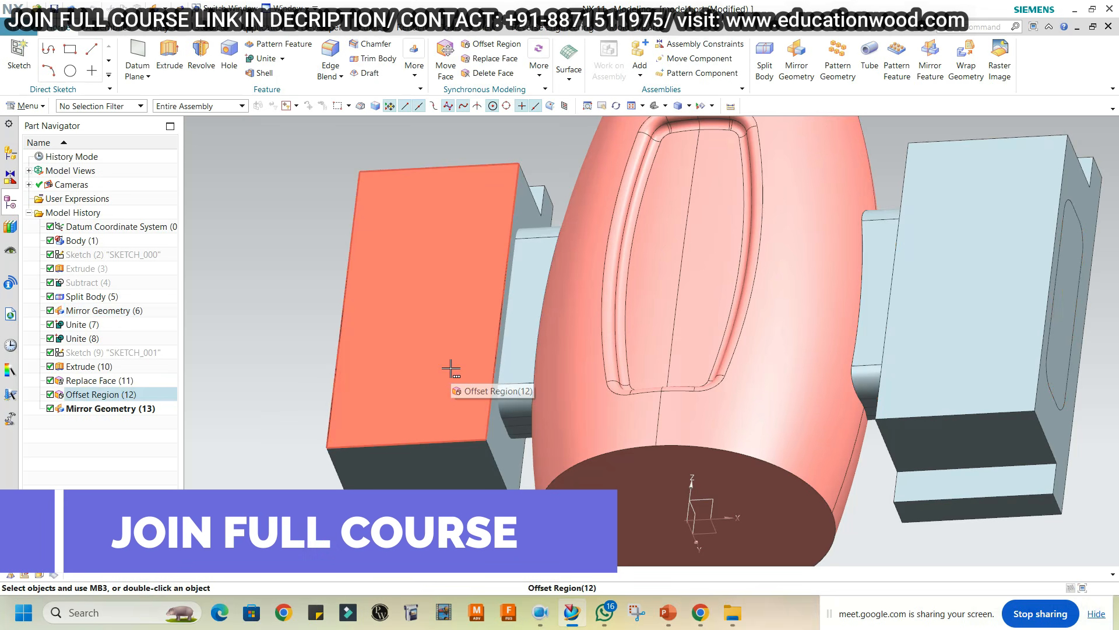
pyautogui.moveTo(486, 358); pyautogui.dragTo(565, 377, button='middle')
pyautogui.scroll(-2, 497, 340)
pyautogui.scroll(1, 521, 332)
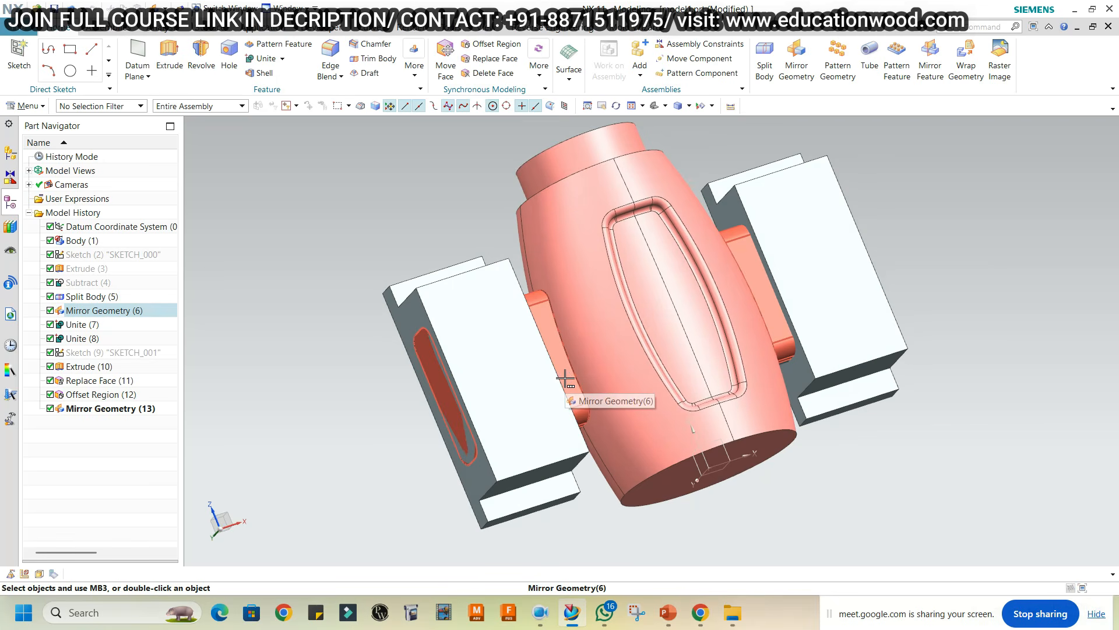
pyautogui.moveTo(565, 378); pyautogui.dragTo(380, 443, button='middle')
pyautogui.scroll(1, 480, 331)
pyautogui.scroll(-3, 480, 331)
pyautogui.scroll(2, 455, 327)
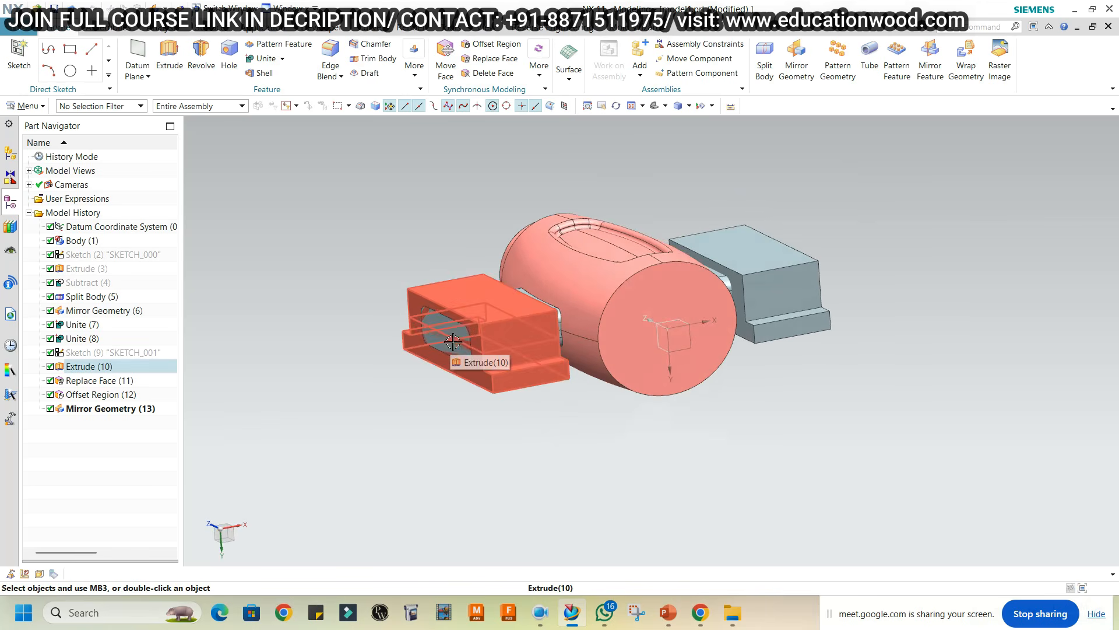
pyautogui.moveTo(499, 312); pyautogui.dragTo(577, 473, button='middle')
pyautogui.scroll(5, 502, 313)
pyautogui.scroll(-3, 516, 293)
pyautogui.scroll(-1, 485, 246)
pyautogui.scroll(2, 461, 255)
pyautogui.scroll(-1, 461, 255)
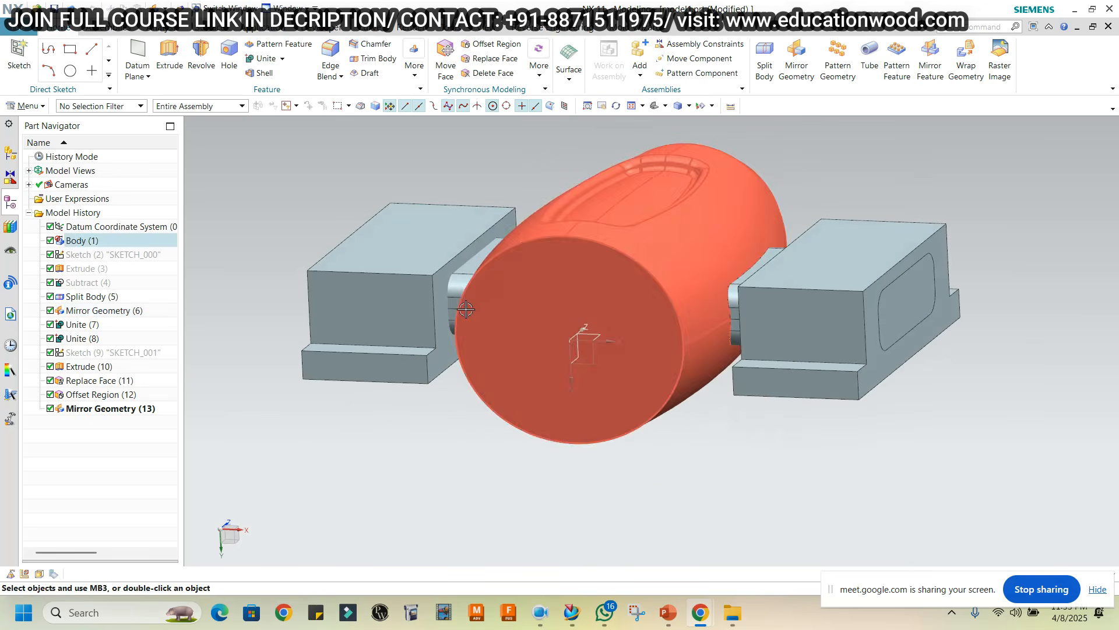
# Step: Split one stepped block with a new plane offset -10 mm from its face nearest the bottle
pyautogui.click(756, 63)
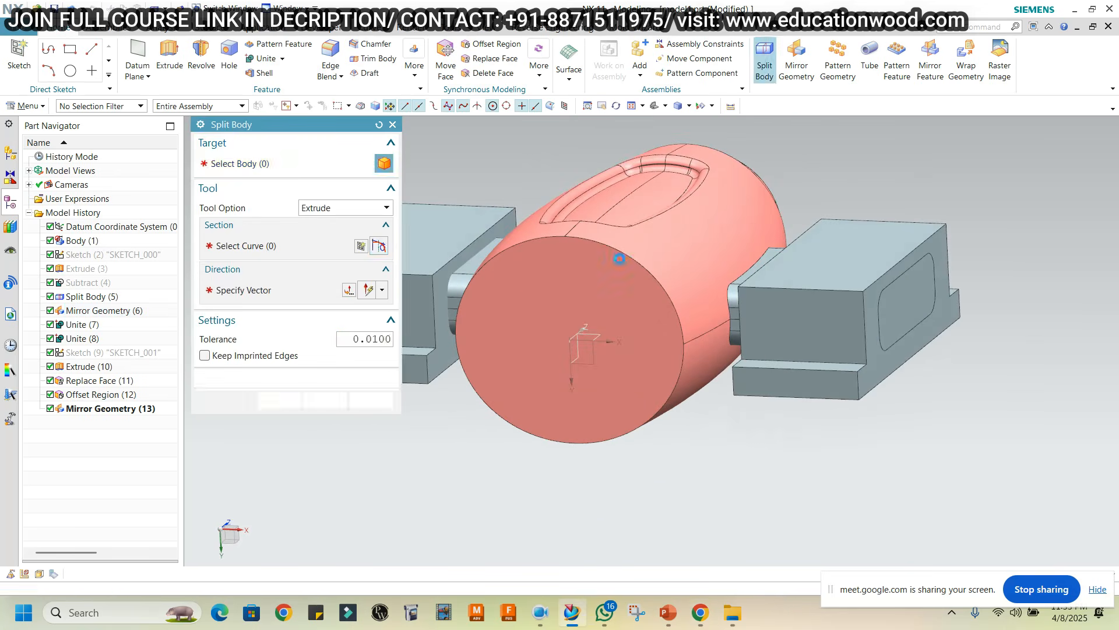
pyautogui.click(430, 297)
pyautogui.scroll(-3, 443, 296)
pyautogui.scroll(2, 557, 271)
pyautogui.click(269, 251)
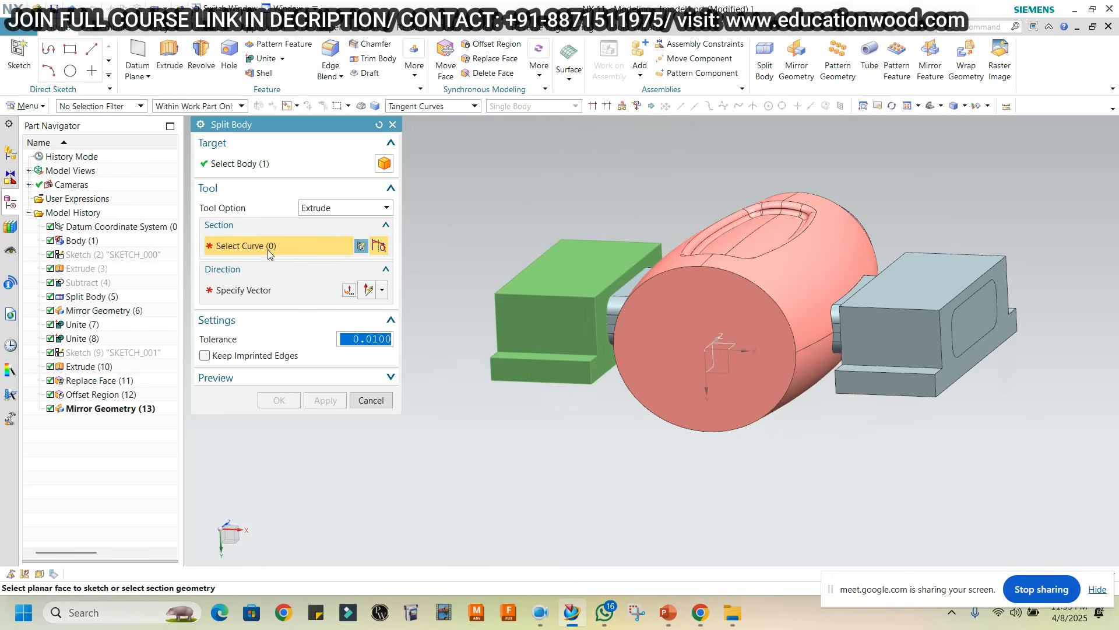
pyautogui.click(314, 209)
pyautogui.click(321, 232)
pyautogui.scroll(2, 592, 309)
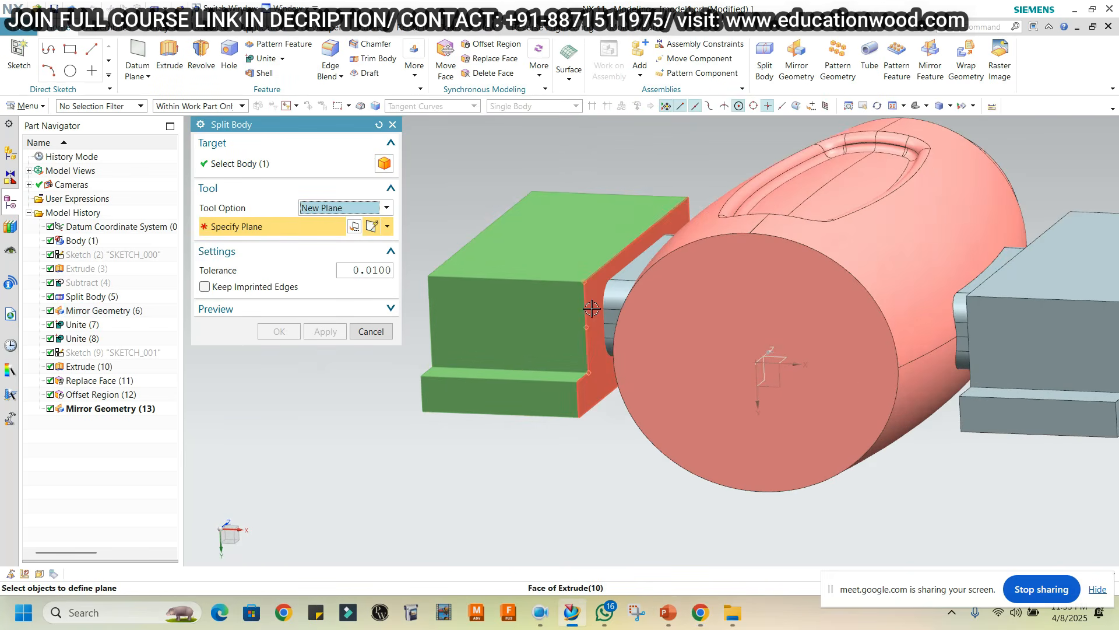
pyautogui.click(592, 315)
pyautogui.moveTo(594, 311); pyautogui.dragTo(536, 324)
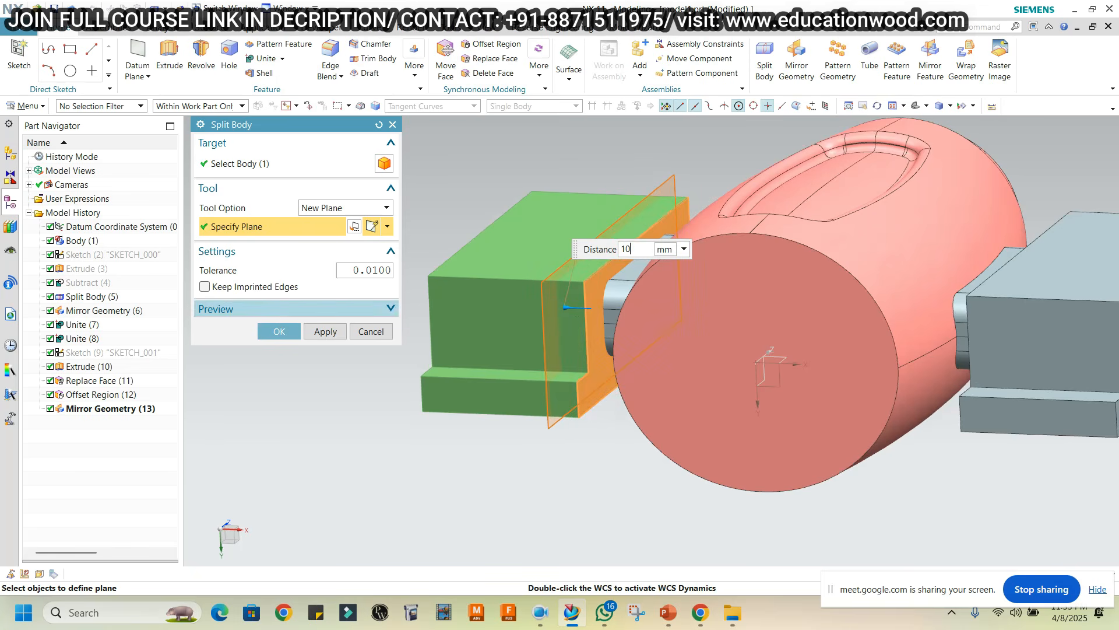
pyautogui.write('10')
pyautogui.press('Return')
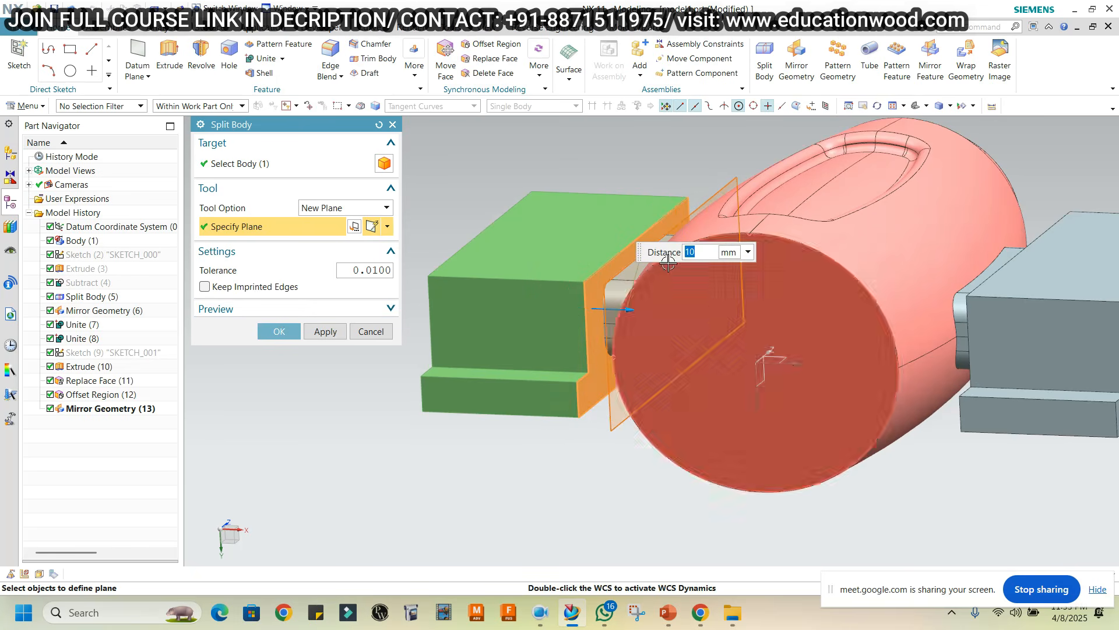
pyautogui.write('-10')
pyautogui.press('Return')
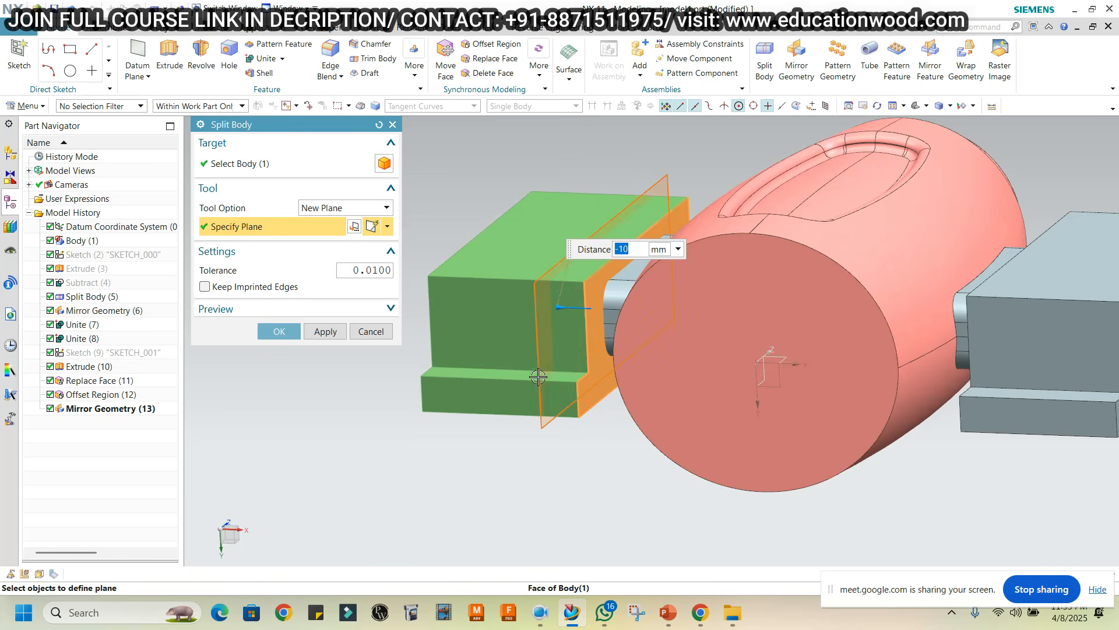
pyautogui.click(287, 336)
# Step: Hide the outer piece of the split block to expose the insert protruding through the 10 mm plate
pyautogui.moveTo(420, 350); pyautogui.dragTo(606, 281, button='middle')
pyautogui.hotkey('ctrl', 'shift', 'i')
pyautogui.click(537, 300)
pyautogui.moveTo(537, 299); pyautogui.dragTo(612, 268, button='middle')
pyautogui.click(371, 193)
pyautogui.moveTo(480, 264); pyautogui.dragTo(580, 303, button='middle')
pyautogui.click(497, 60)
pyautogui.click(527, 344)
pyautogui.click(629, 287)
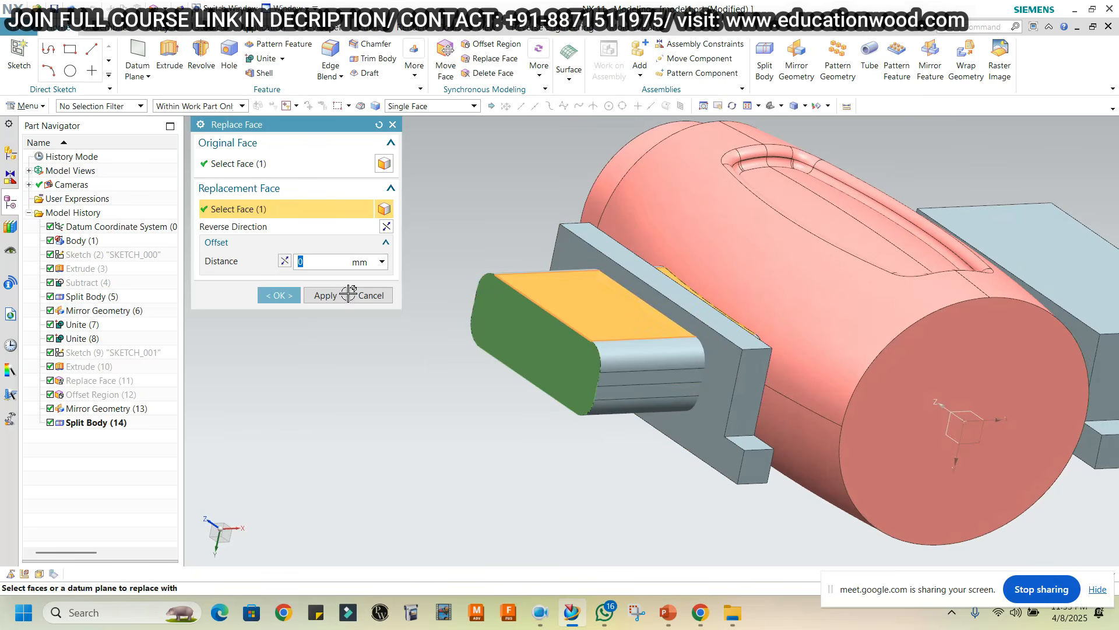
pyautogui.click(371, 295)
# Step: Replace the insert's protruding end face with the plate's outer face, using a 0 mm offset
pyautogui.click(495, 59)
pyautogui.click(530, 344)
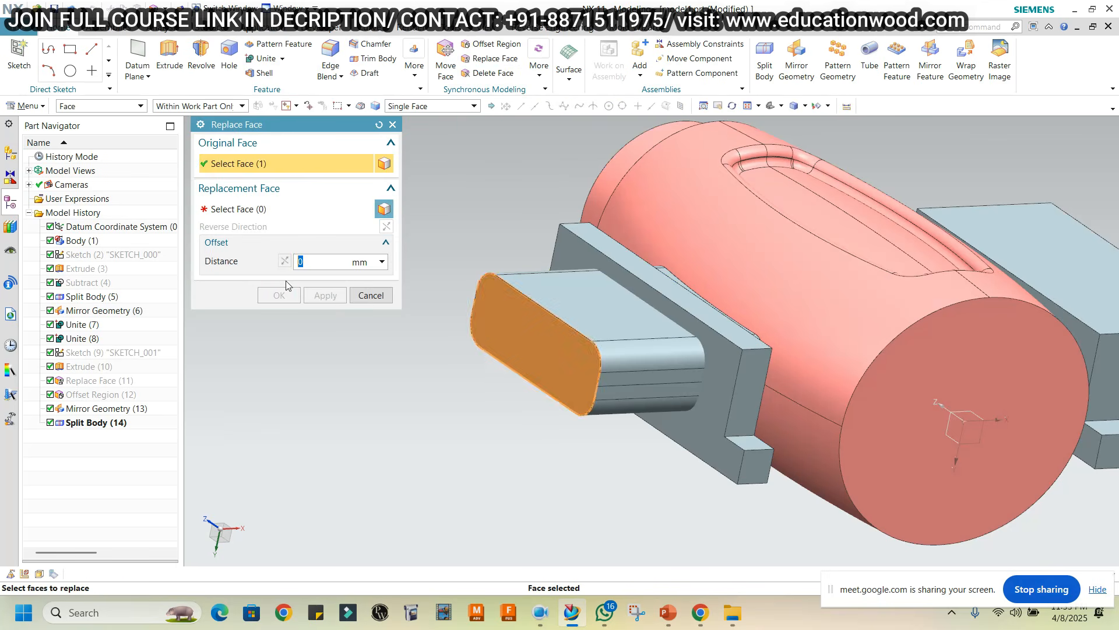
pyautogui.click(732, 365)
pyautogui.click(279, 295)
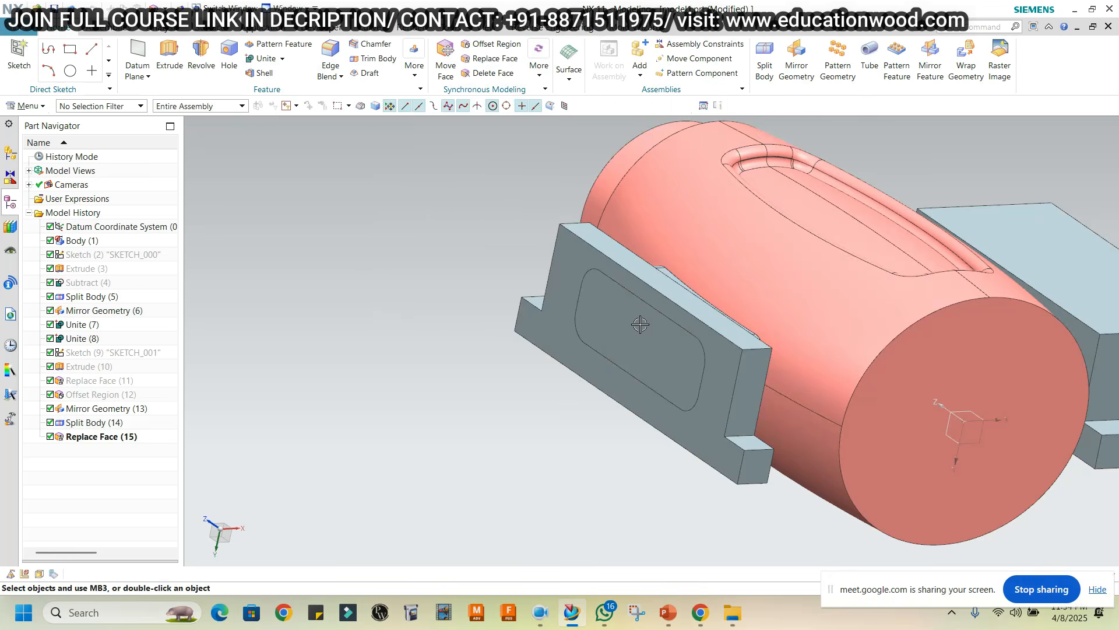
pyautogui.moveTo(640, 324); pyautogui.dragTo(647, 307, button='middle')
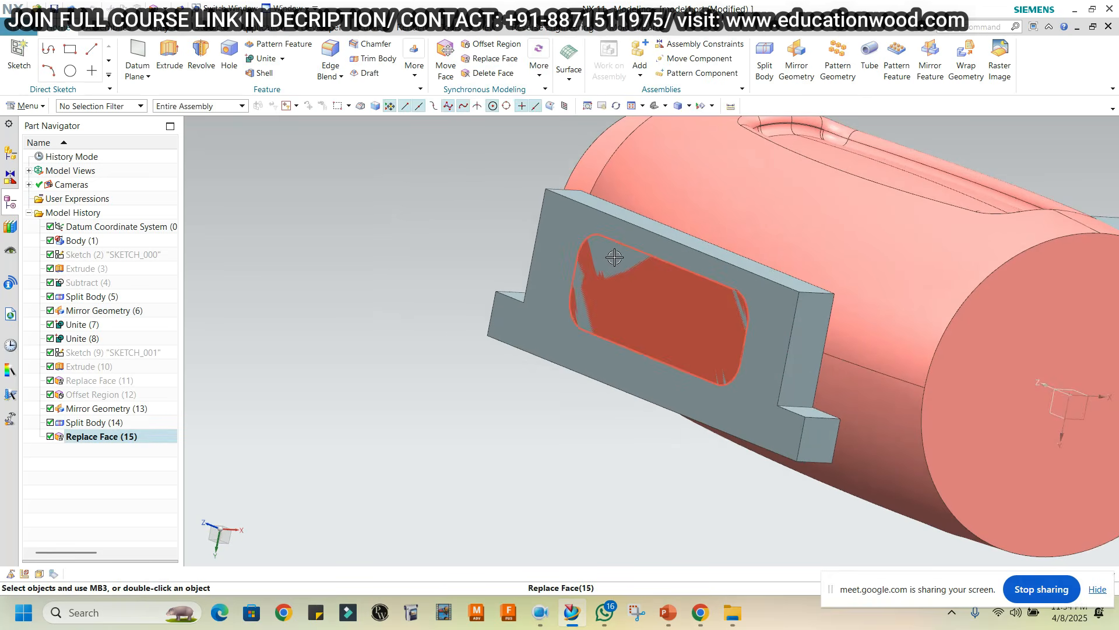
pyautogui.moveTo(613, 255); pyautogui.dragTo(607, 260, button='middle')
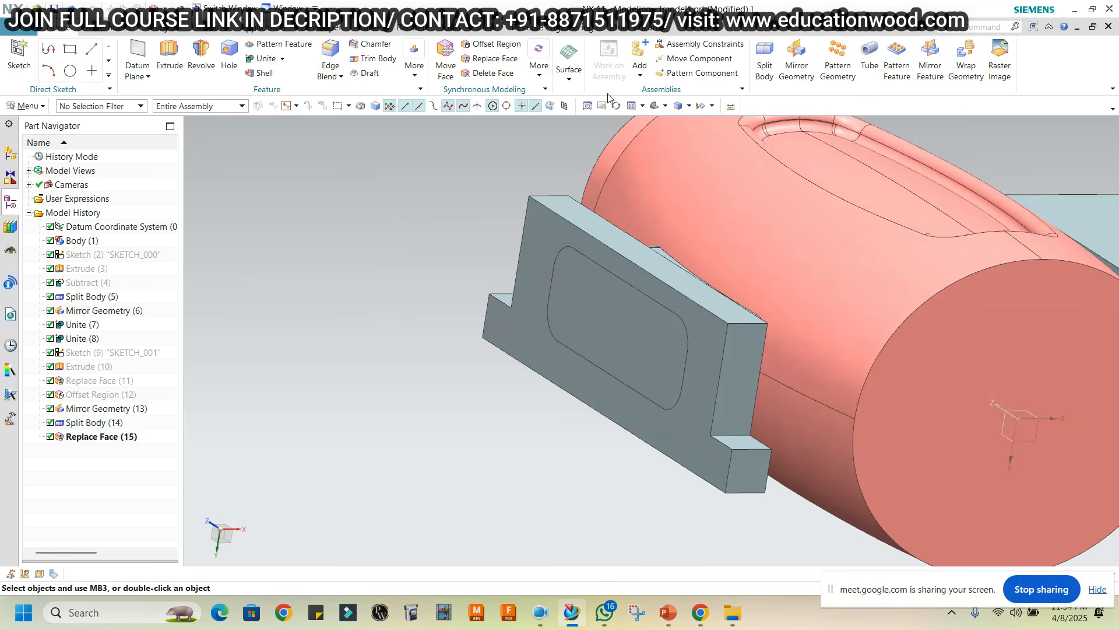
# Step: Extrude the rounded outline of the insert's flush end face with an end distance of 5 mm
pyautogui.click(494, 52)
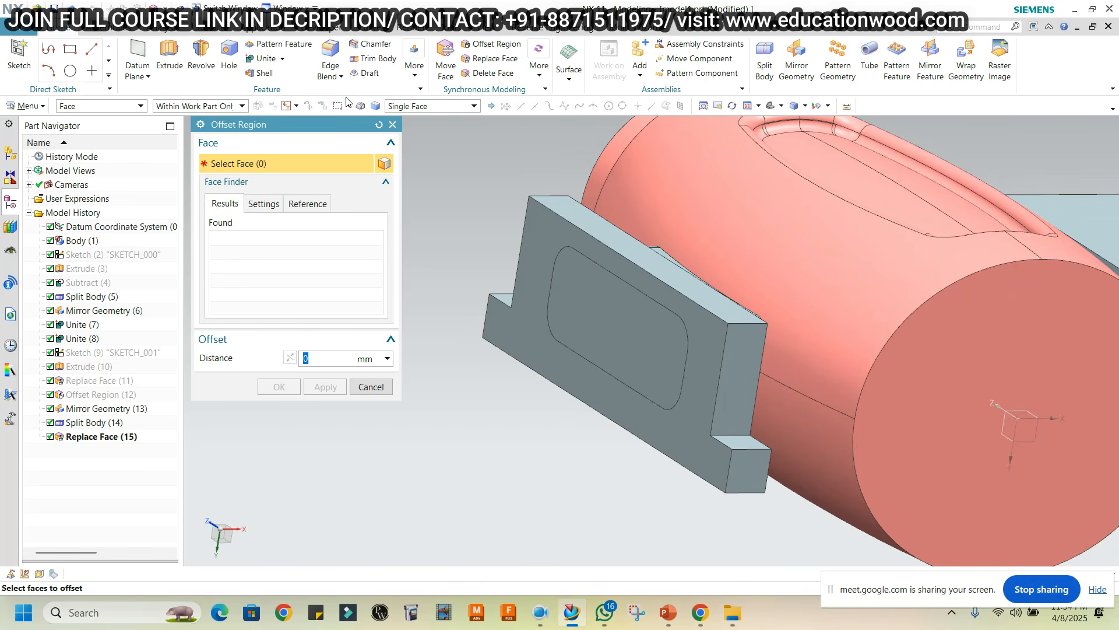
pyautogui.click(162, 56)
pyautogui.scroll(2, 574, 278)
pyautogui.click(572, 270)
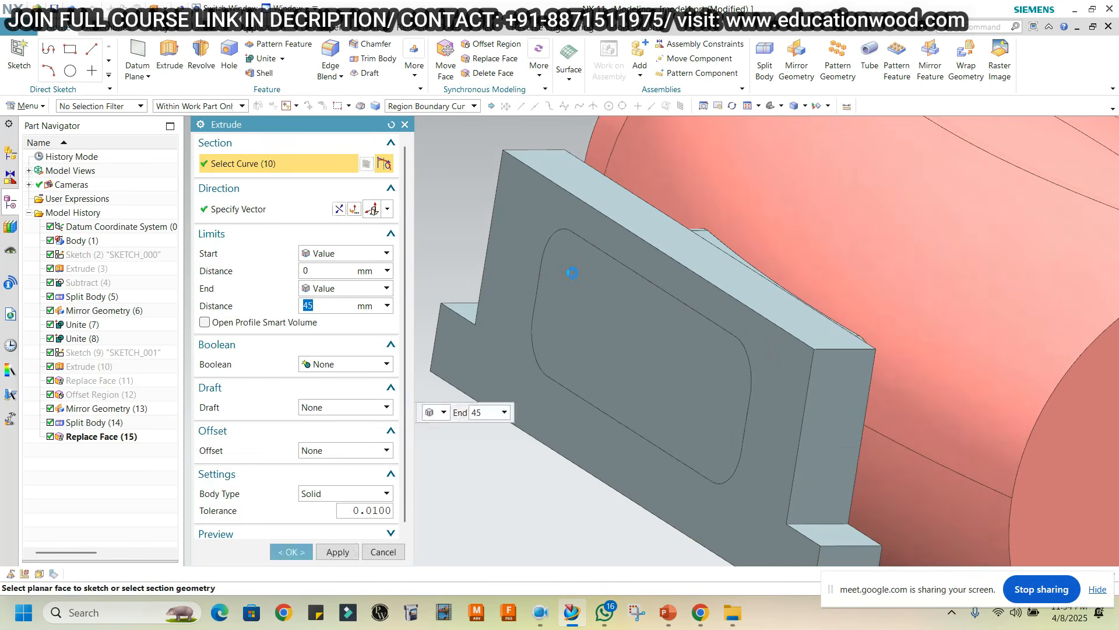
pyautogui.scroll(-2, 575, 329)
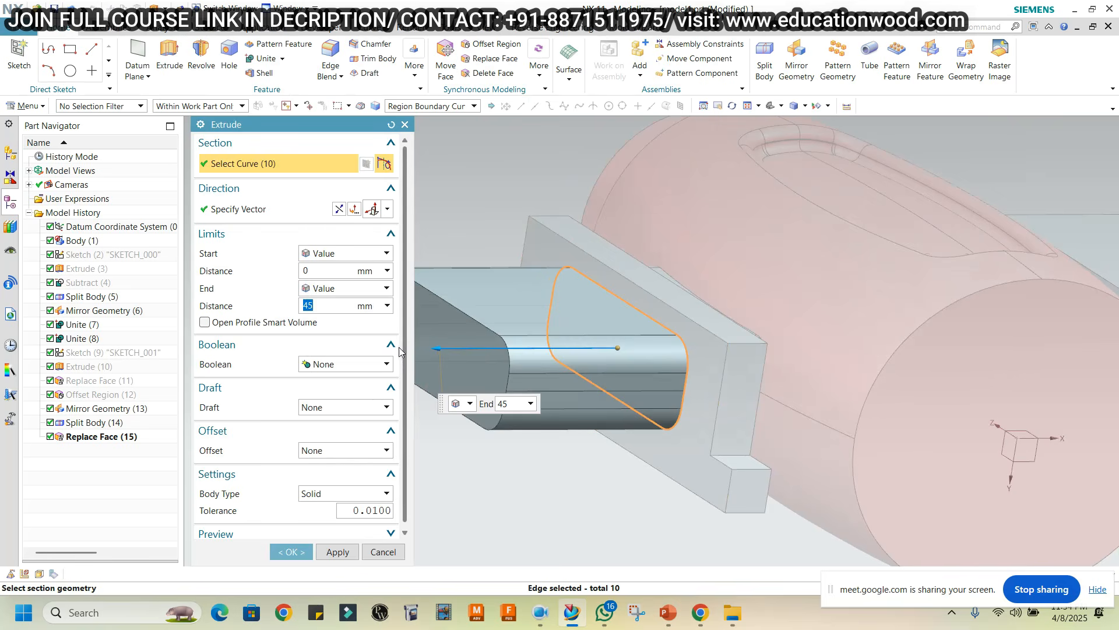
pyautogui.write('5')
pyautogui.press('Return')
pyautogui.moveTo(786, 356); pyautogui.dragTo(373, 330, button='middle')
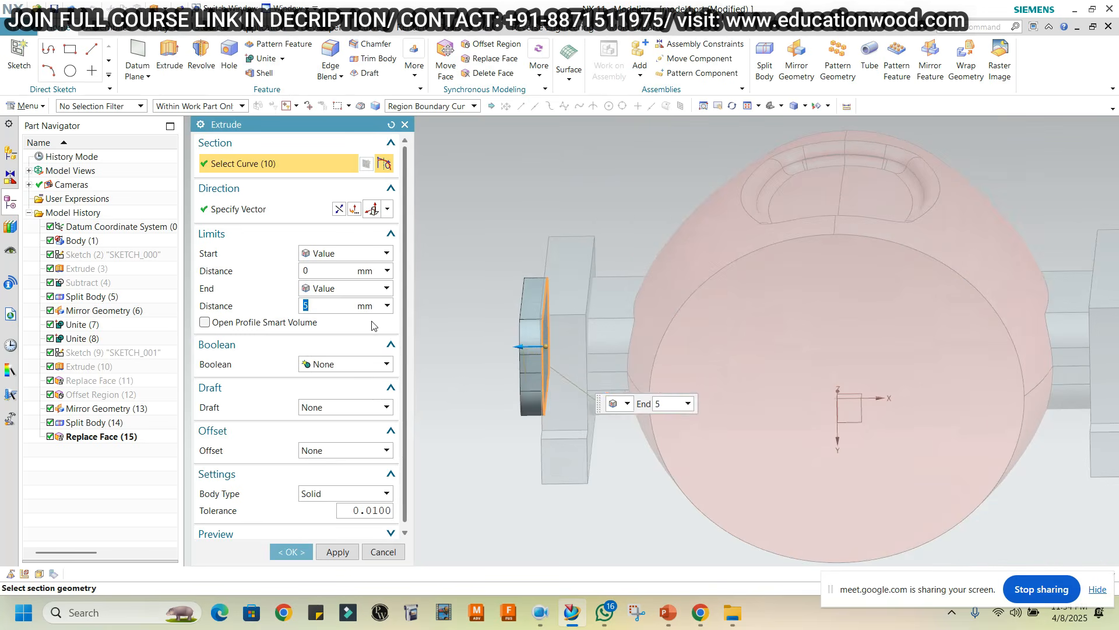
# Step: Give the extrusion a 3 mm single-sided offset, reverse it into the plate, and unite it with the insert
pyautogui.click(324, 450)
pyautogui.click(325, 479)
pyautogui.moveTo(449, 434); pyautogui.dragTo(578, 341, button='middle')
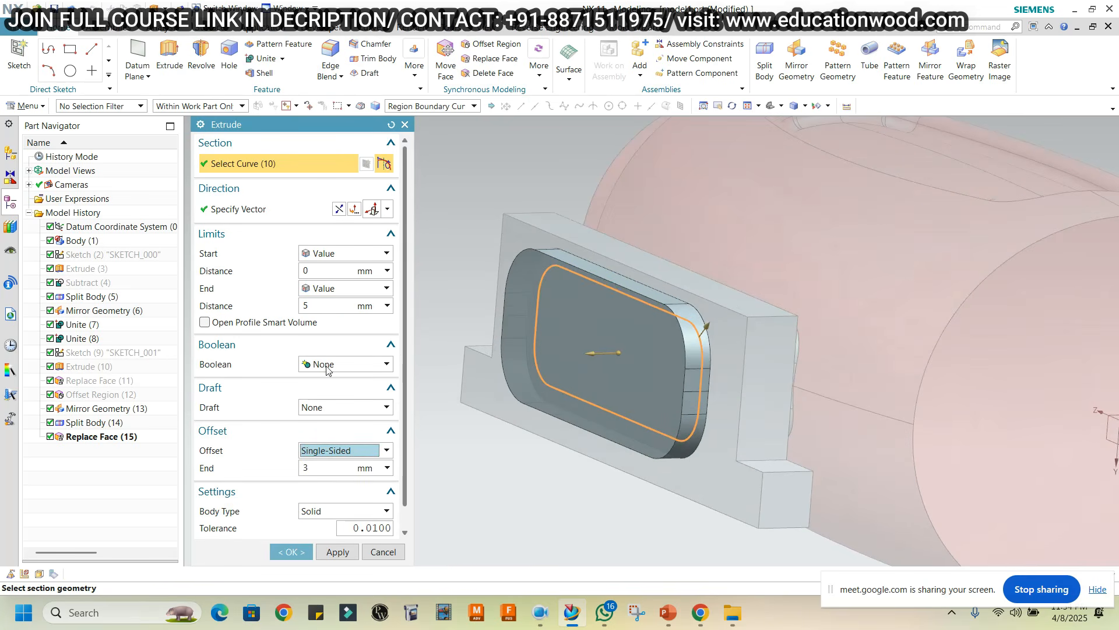
pyautogui.moveTo(460, 292); pyautogui.dragTo(533, 379, button='middle')
pyautogui.press('F8')
pyautogui.scroll(-2, 560, 321)
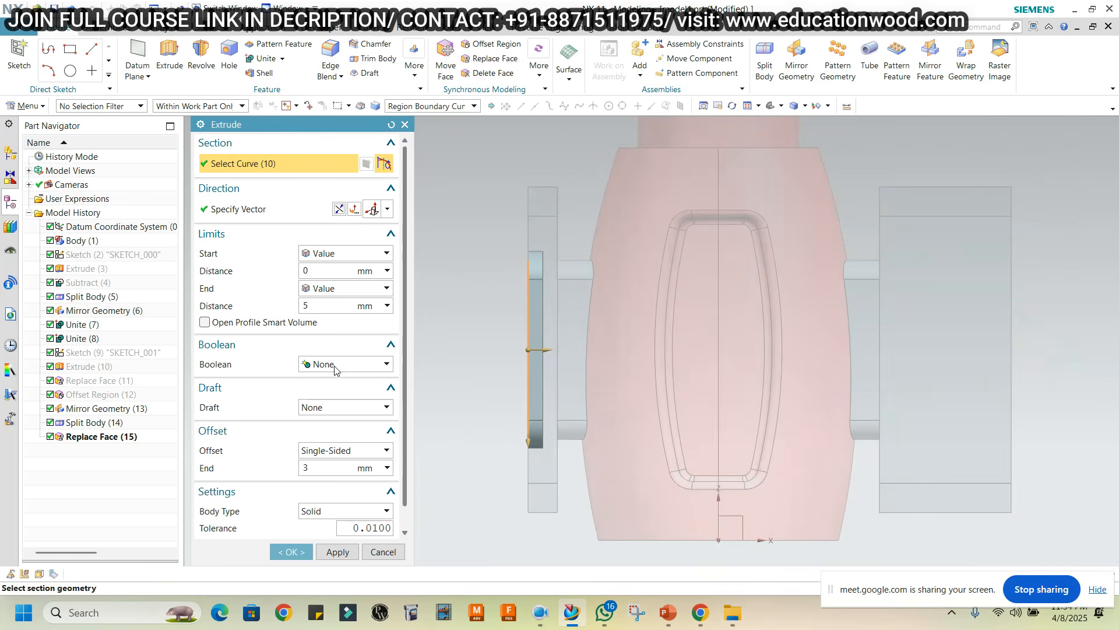
pyautogui.click(329, 395)
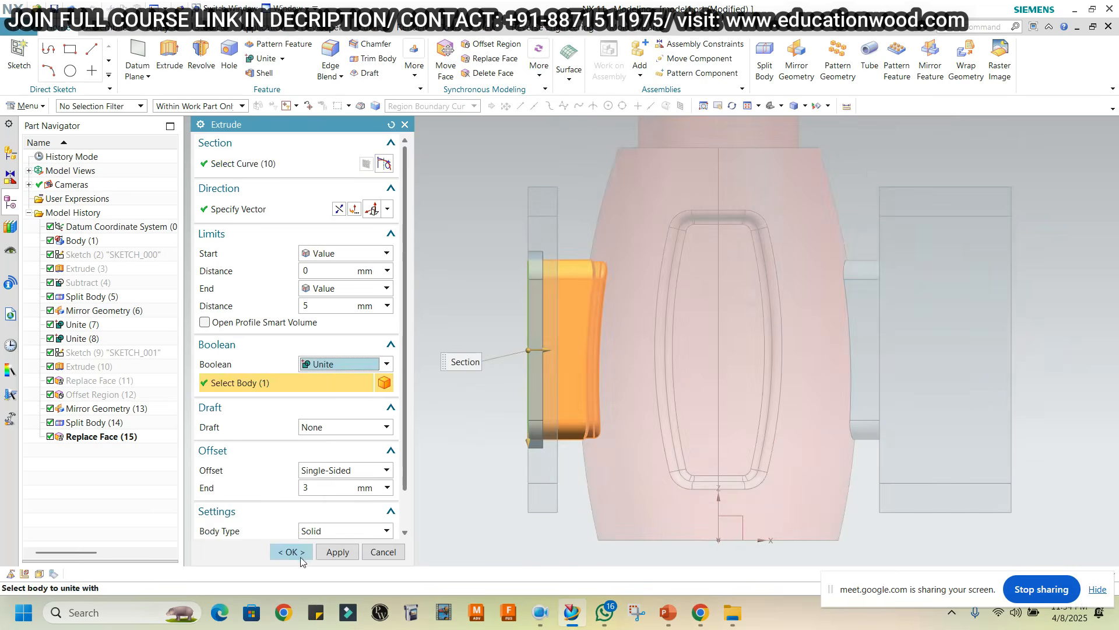
pyautogui.click(291, 552)
pyautogui.moveTo(455, 325); pyautogui.dragTo(537, 290, button='middle')
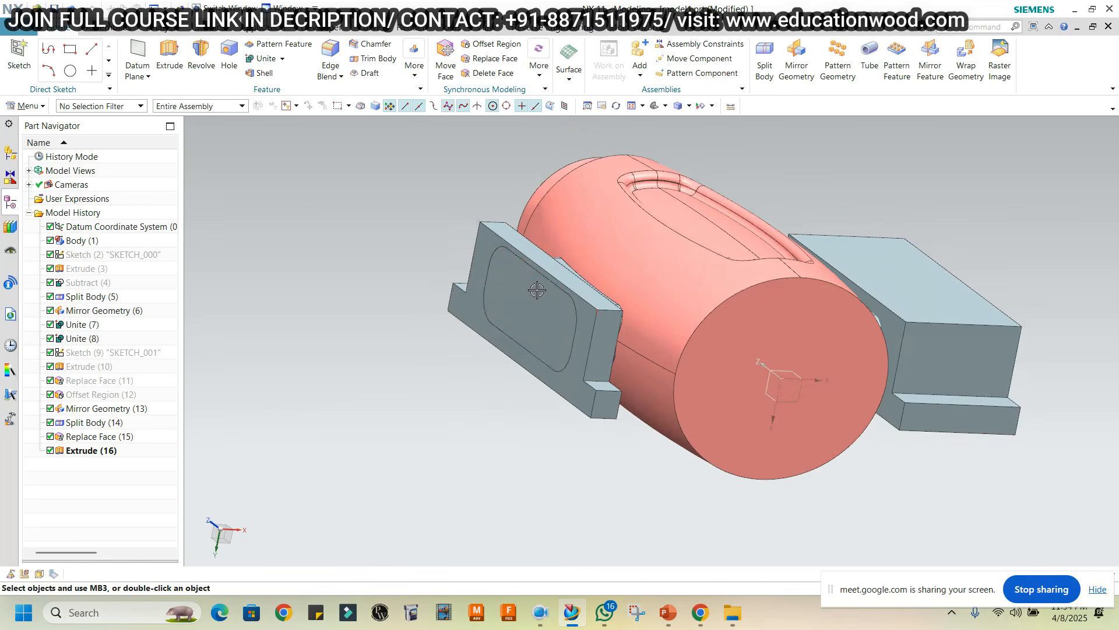
# Step: Subtract the flanged insert from the 10 mm plate, keeping the insert as the tool body
pyautogui.scroll(1, 537, 289)
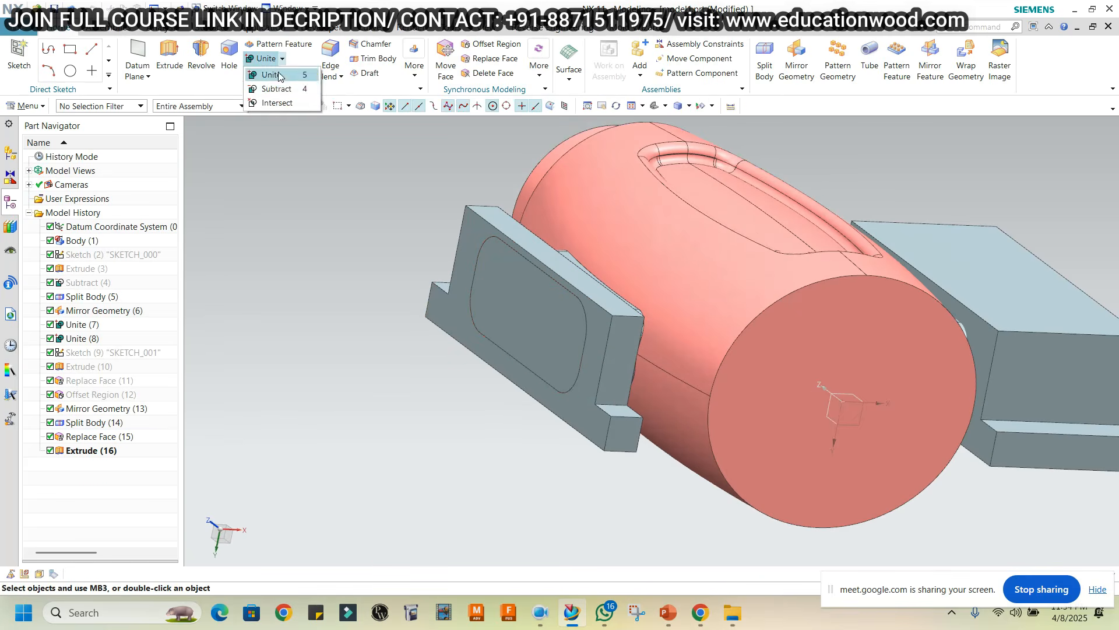
pyautogui.click(272, 89)
pyautogui.click(494, 255)
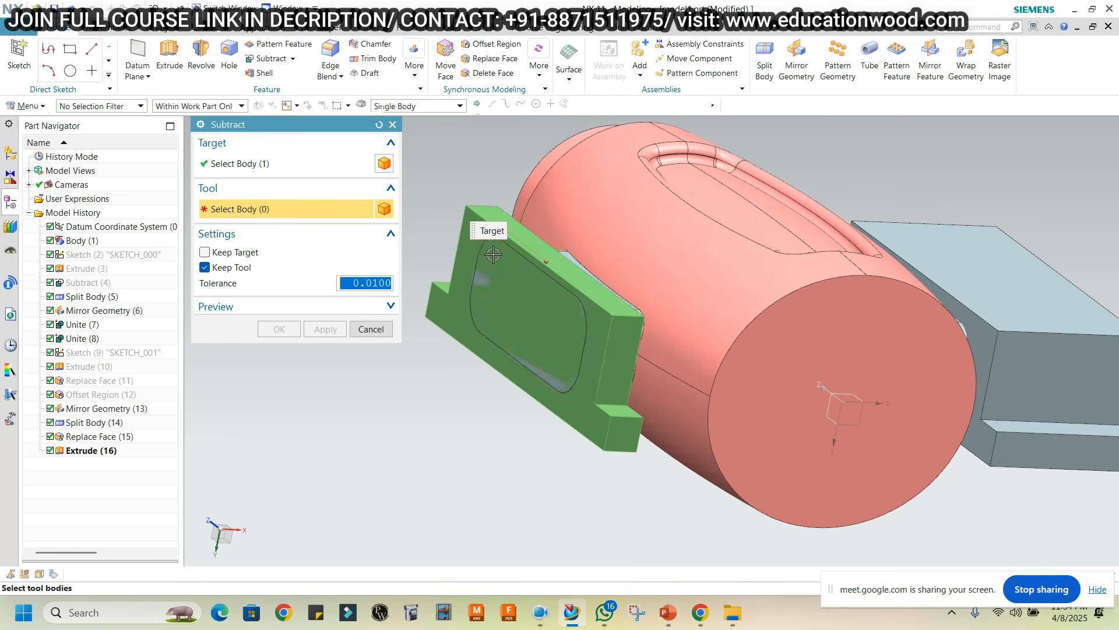
pyautogui.click(495, 265)
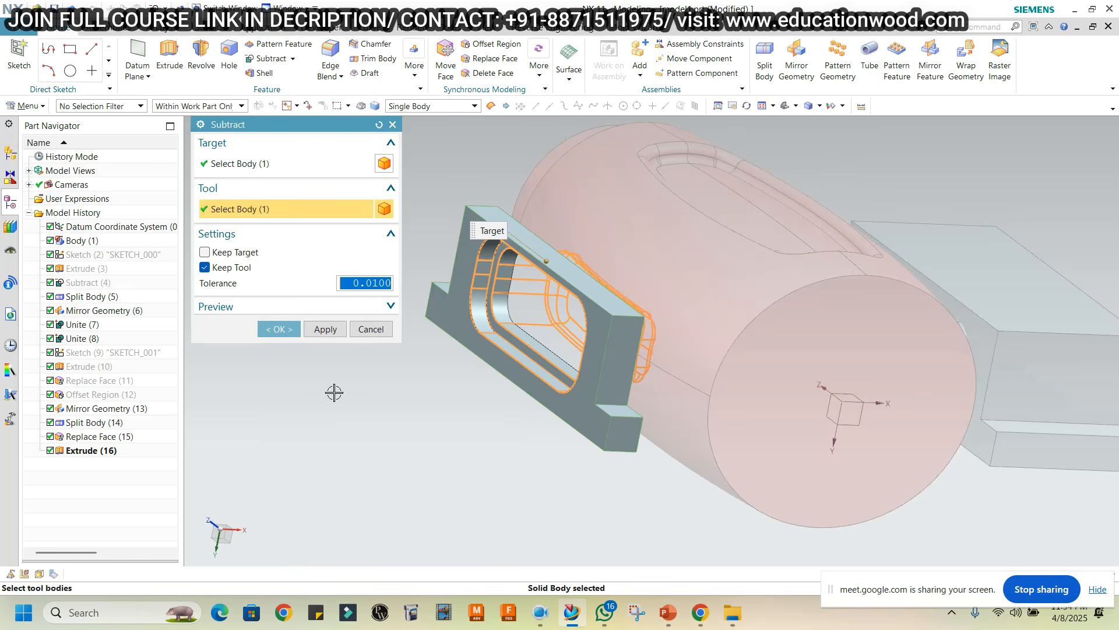
pyautogui.click(284, 335)
pyautogui.scroll(-3, 577, 317)
pyautogui.moveTo(538, 325); pyautogui.dragTo(572, 308, button='middle')
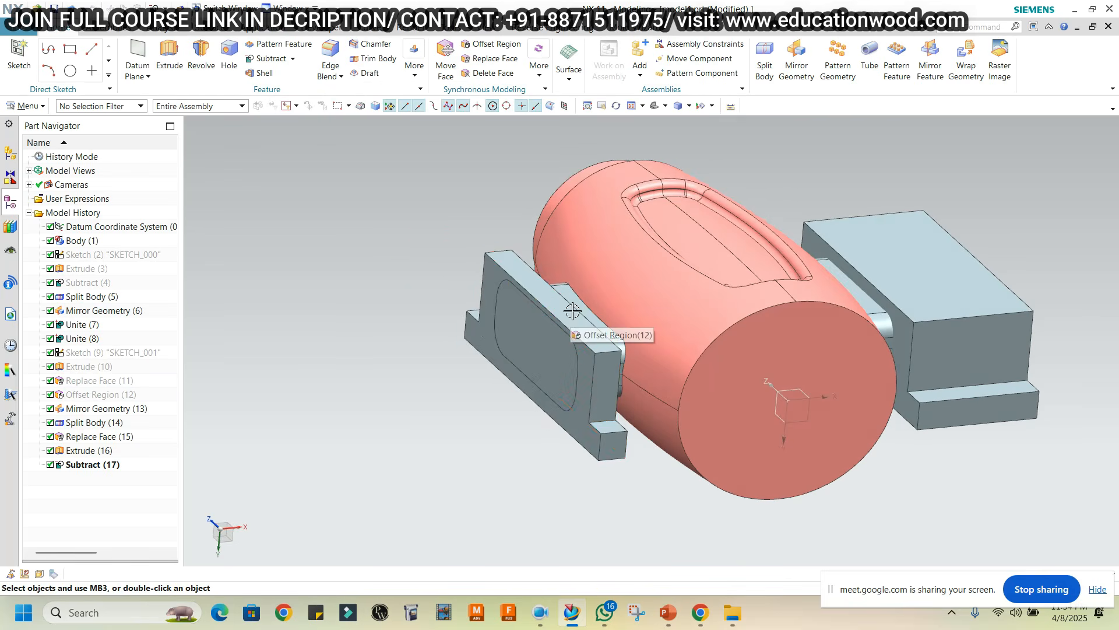
# Step: Bring the hidden outer block piece back into display with the bottle and inserts, leaving the mold half hidden
pyautogui.hotkey('ctrl', 'shift', 'b')
pyautogui.hotkey('ctrl', 'shift', 'i')
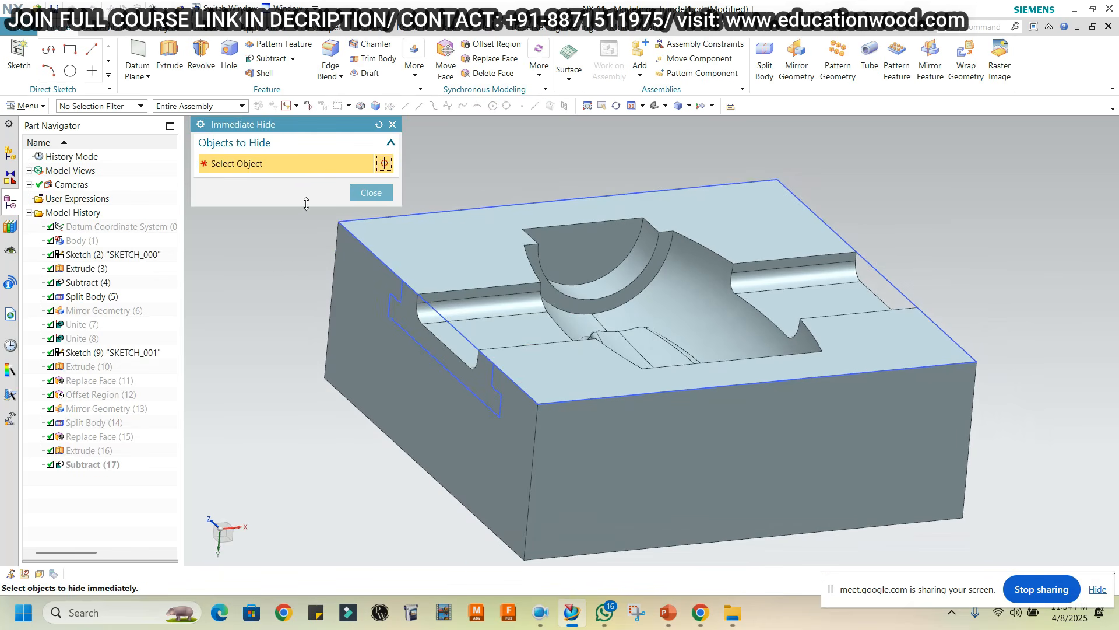
pyautogui.click(372, 198)
pyautogui.moveTo(454, 251)
pyautogui.mouseDown(button='middle')
pyautogui.moveTo(480, 299)
pyautogui.moveTo(455, 337)
pyautogui.moveTo(445, 272)
pyautogui.moveTo(453, 383)
pyautogui.moveTo(455, 357)
pyautogui.mouseUp(button='middle')
pyautogui.hotkey('ctrl', 'shift', 'b')
# Step: Section the bottle and split block to examine the flange pocket and the fit of the insert's tip in the undercut
pyautogui.scroll(-1, 455, 357)
pyautogui.hotkey('ctrl', 'h')
pyautogui.moveTo(648, 350); pyautogui.dragTo(736, 334, button='middle')
pyautogui.scroll(4, 743, 320)
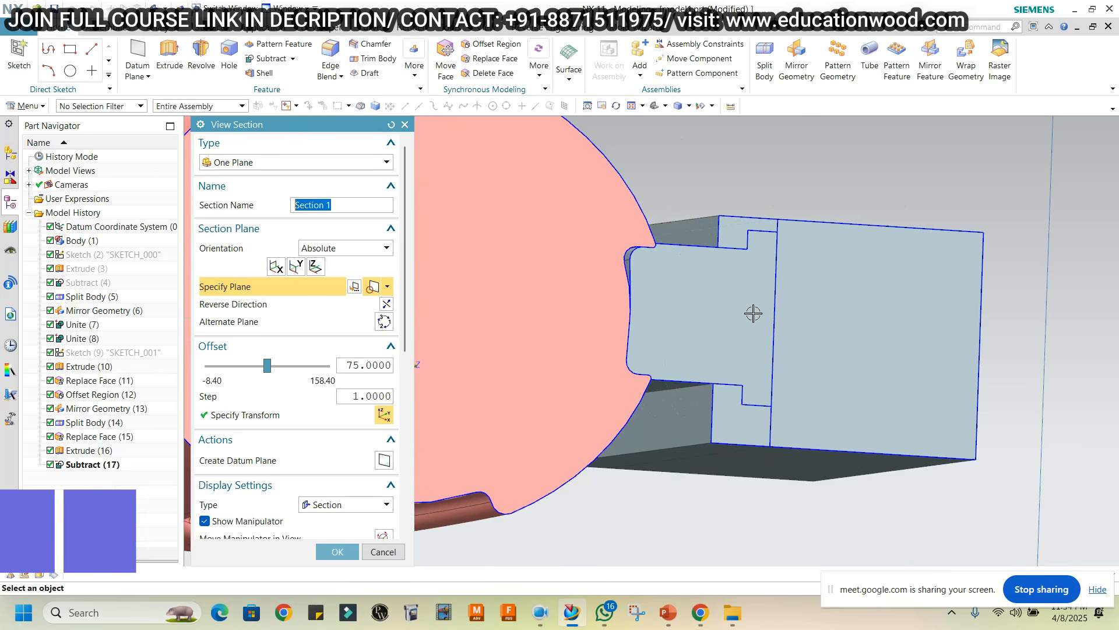
pyautogui.press('F8')
pyautogui.scroll(2, 688, 271)
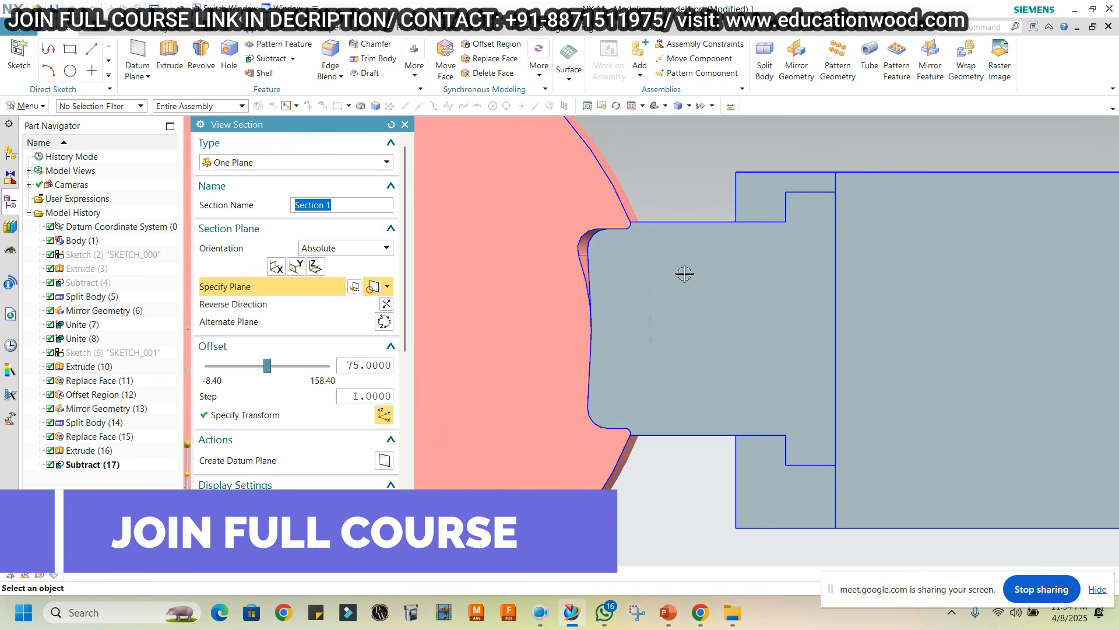
pyautogui.moveTo(685, 273); pyautogui.dragTo(692, 335, button='middle')
pyautogui.scroll(6, 624, 296)
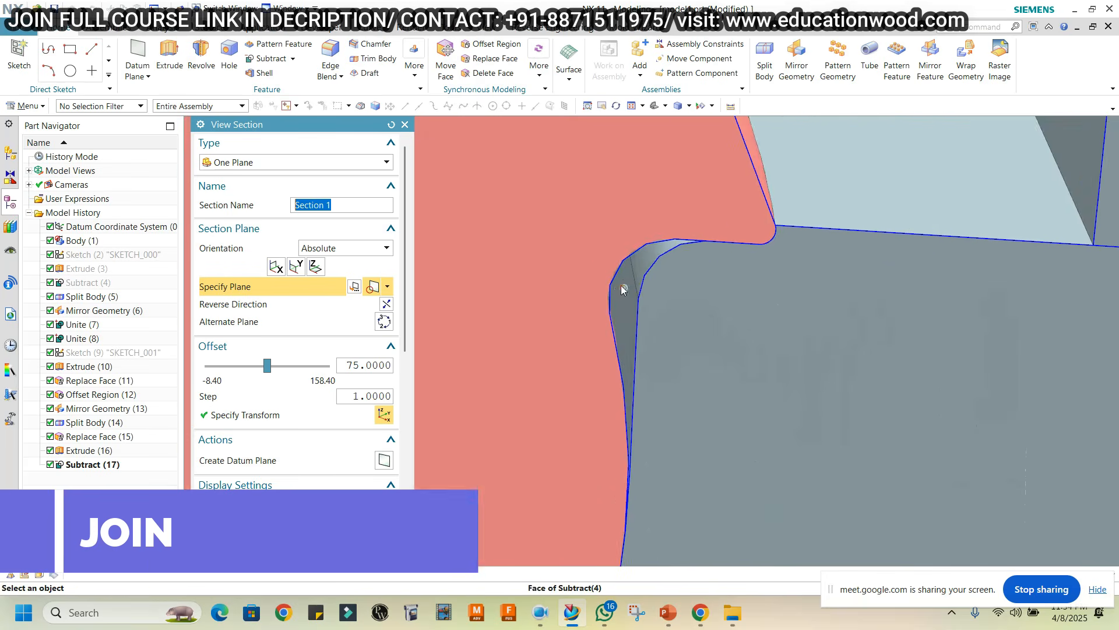
pyautogui.scroll(-5, 623, 285)
pyautogui.scroll(5, 554, 282)
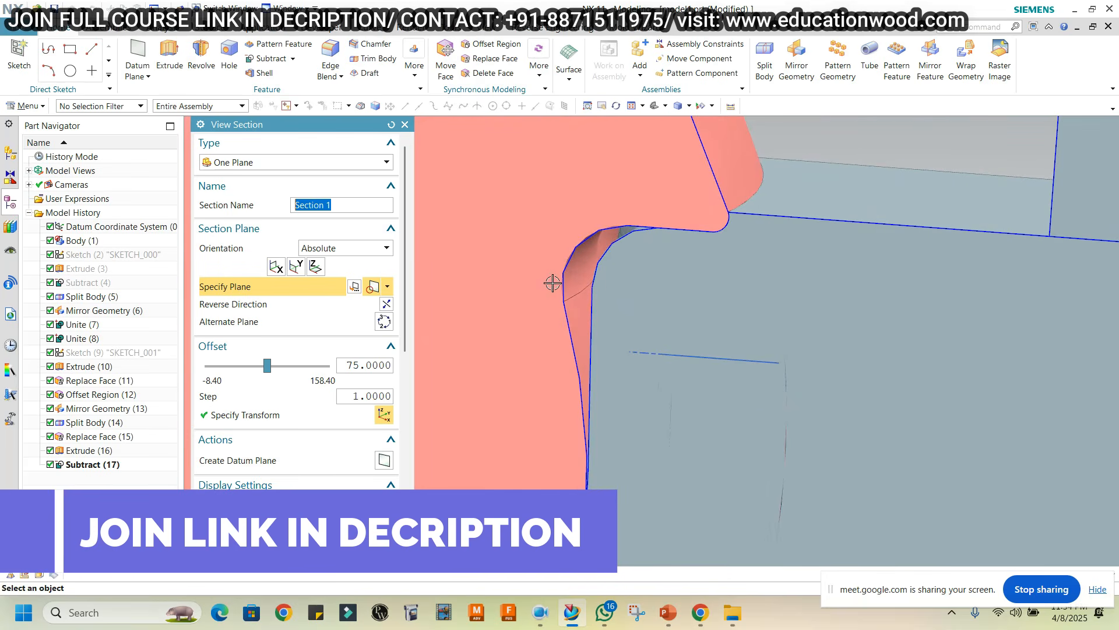
pyautogui.scroll(-3, 563, 337)
pyautogui.scroll(3, 536, 348)
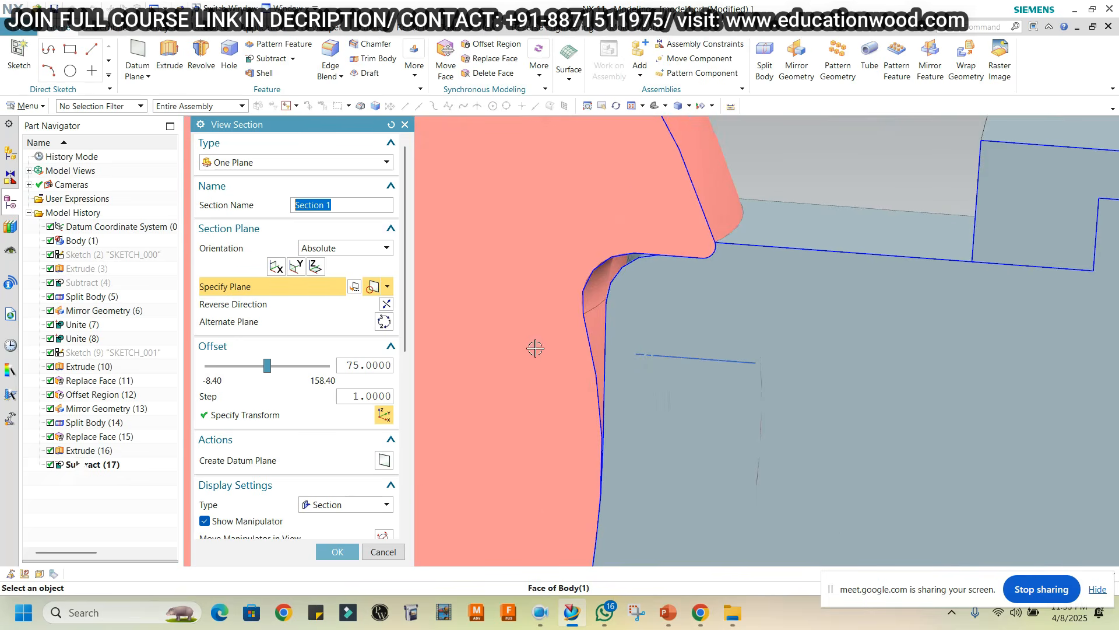
pyautogui.click(383, 551)
# Step: Reopen the section view from other angles to compare both inserts' tips against the bottle's undercuts
pyautogui.scroll(-5, 680, 309)
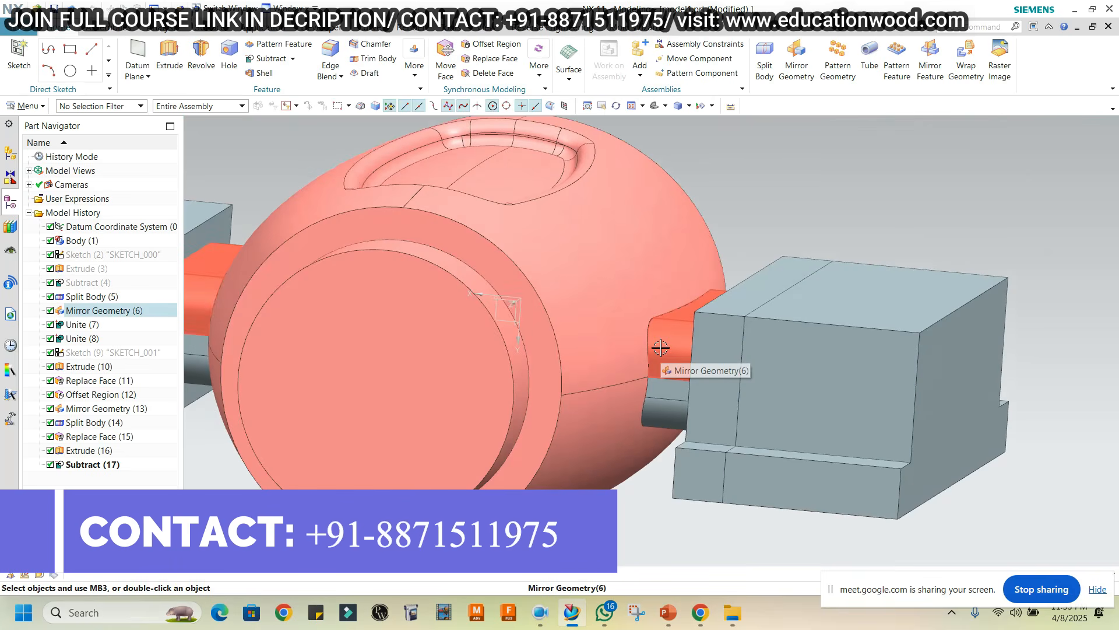
pyautogui.hotkey('ctrl', 'h')
pyautogui.scroll(5, 660, 327)
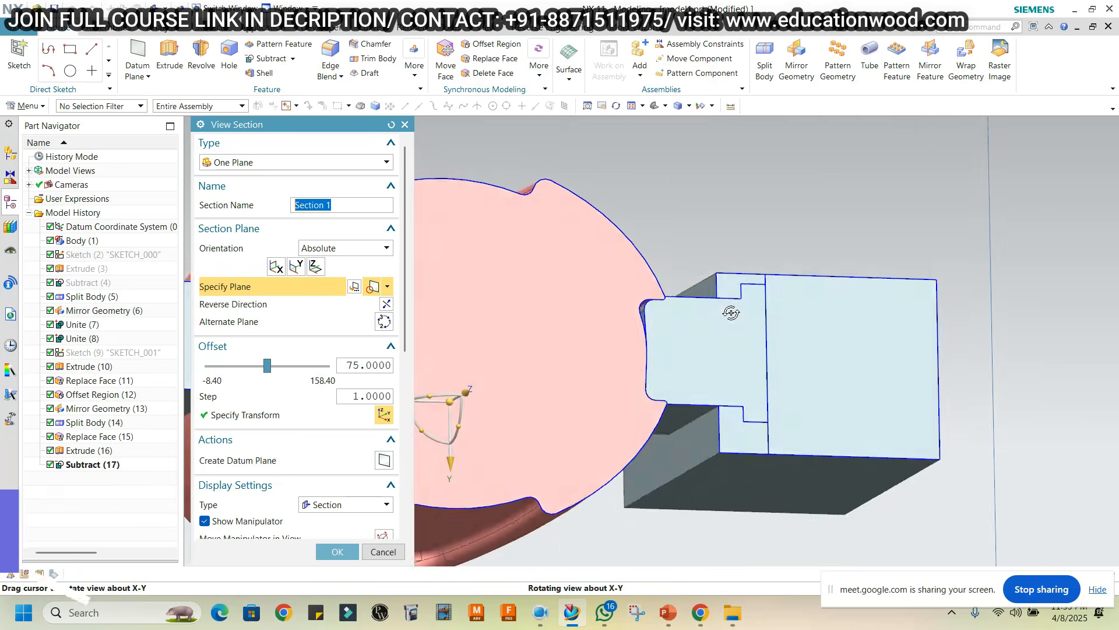
pyautogui.scroll(2, 661, 313)
pyautogui.click(375, 555)
pyautogui.scroll(-5, 680, 325)
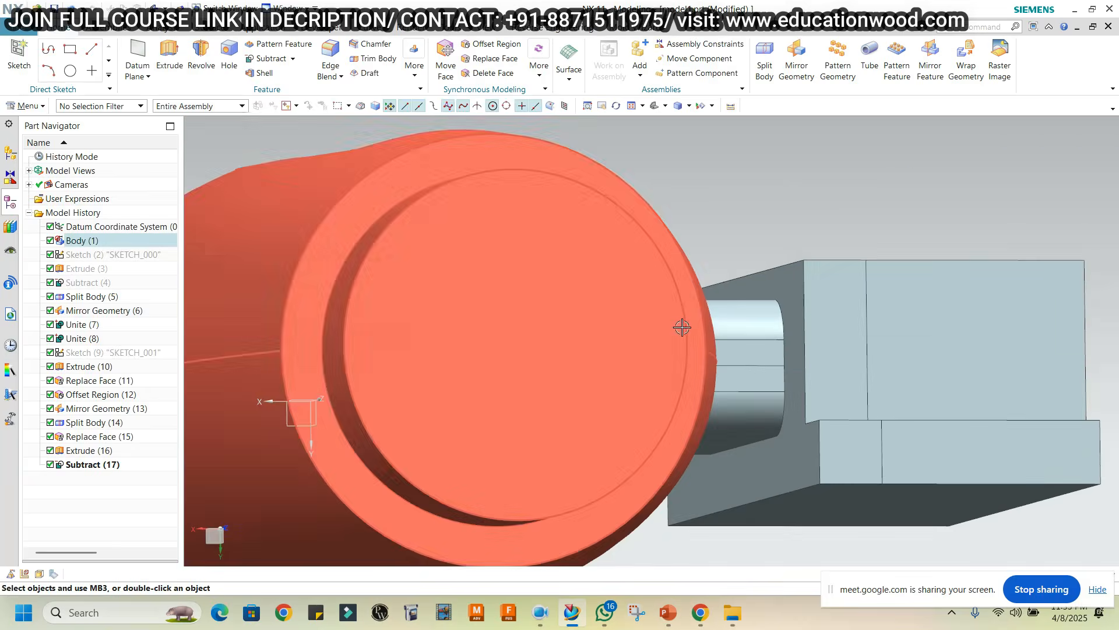
pyautogui.hotkey('ctrl', 'h')
pyautogui.scroll(2, 701, 356)
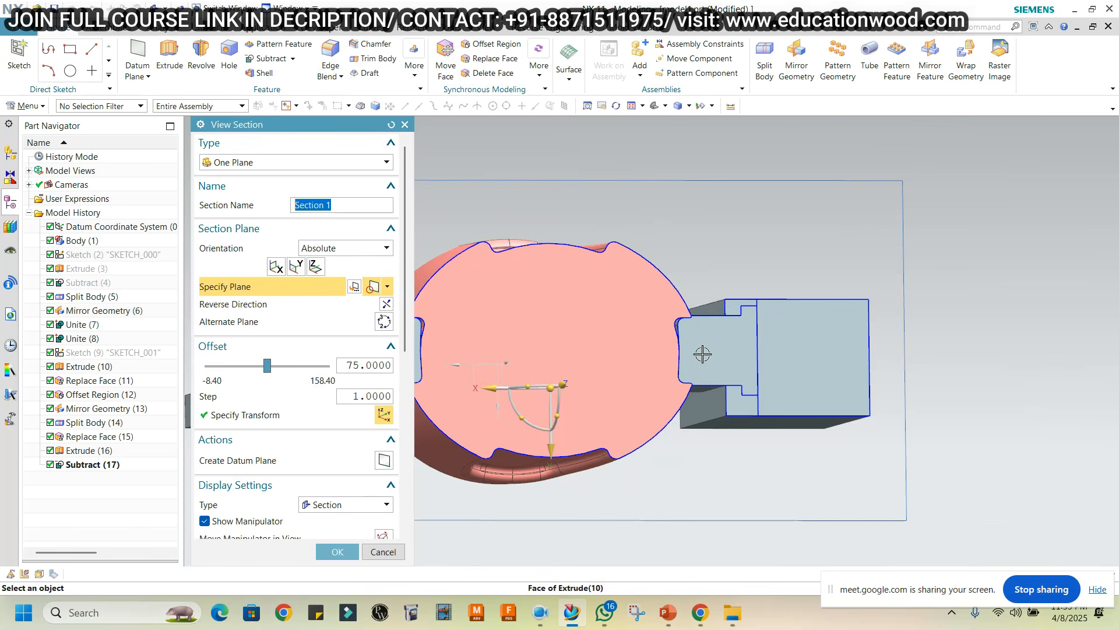
pyautogui.scroll(4, 527, 347)
pyautogui.moveTo(526, 347); pyautogui.dragTo(592, 336, button='middle')
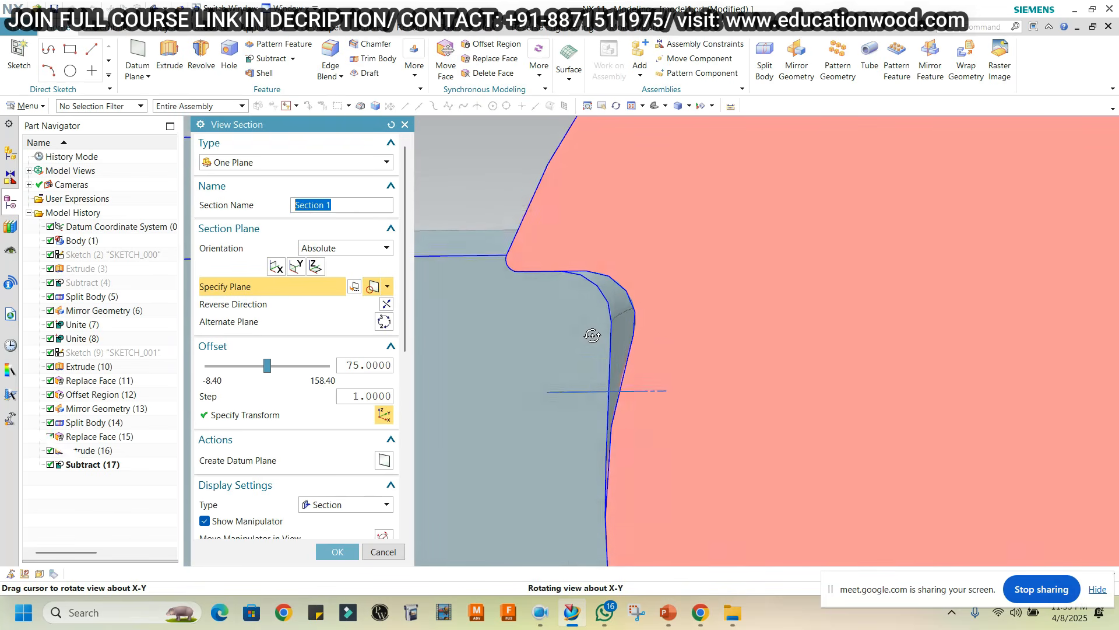
pyautogui.click(383, 552)
pyautogui.scroll(-4, 548, 401)
pyautogui.moveTo(558, 403)
pyautogui.mouseDown(button='middle')
pyautogui.moveTo(570, 428)
pyautogui.moveTo(555, 422)
pyautogui.moveTo(586, 369)
pyautogui.moveTo(572, 387)
pyautogui.mouseUp(button='middle')
pyautogui.hotkey('ctrl', 'h')
pyautogui.scroll(3, 517, 373)
pyautogui.click(383, 551)
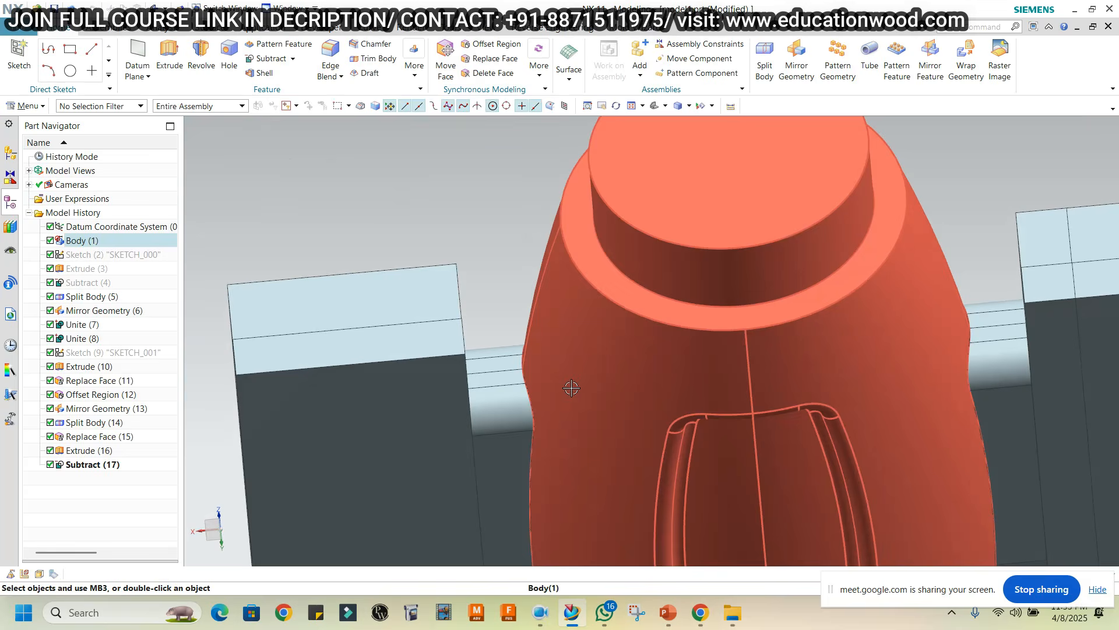
# Step: Section the bottle and inserts at the undercut to expose the gap between the first insert's tip and the bottle
pyautogui.hotkey('ctrl', 'h')
pyautogui.scroll(3, 577, 406)
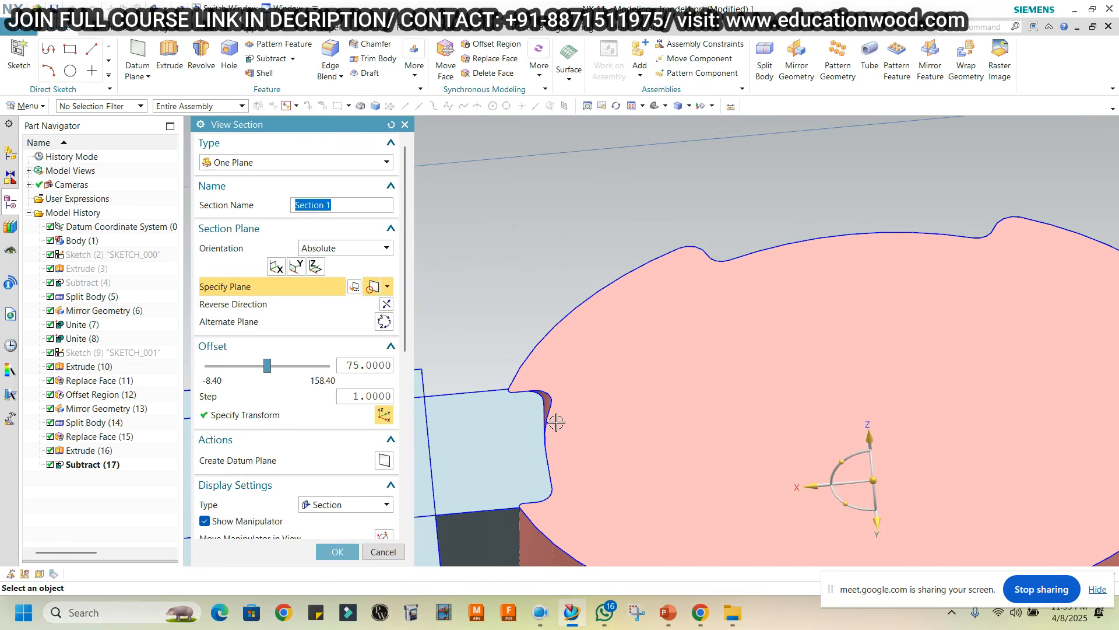
pyautogui.click(348, 548)
pyautogui.moveTo(595, 356); pyautogui.dragTo(606, 403, button='middle')
pyautogui.scroll(3, 514, 430)
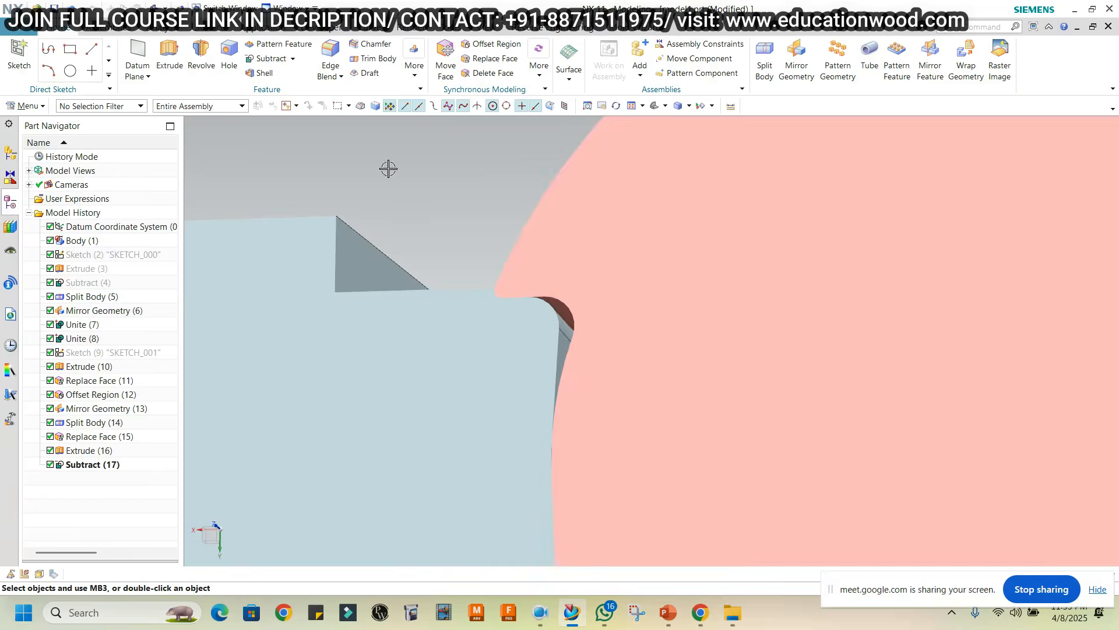
# Step: Replace the two end faces of the first insert's tip with the bottle's matching undercut faces at 0 mm offset
pyautogui.click(499, 59)
pyautogui.moveTo(580, 277); pyautogui.dragTo(553, 344, button='middle')
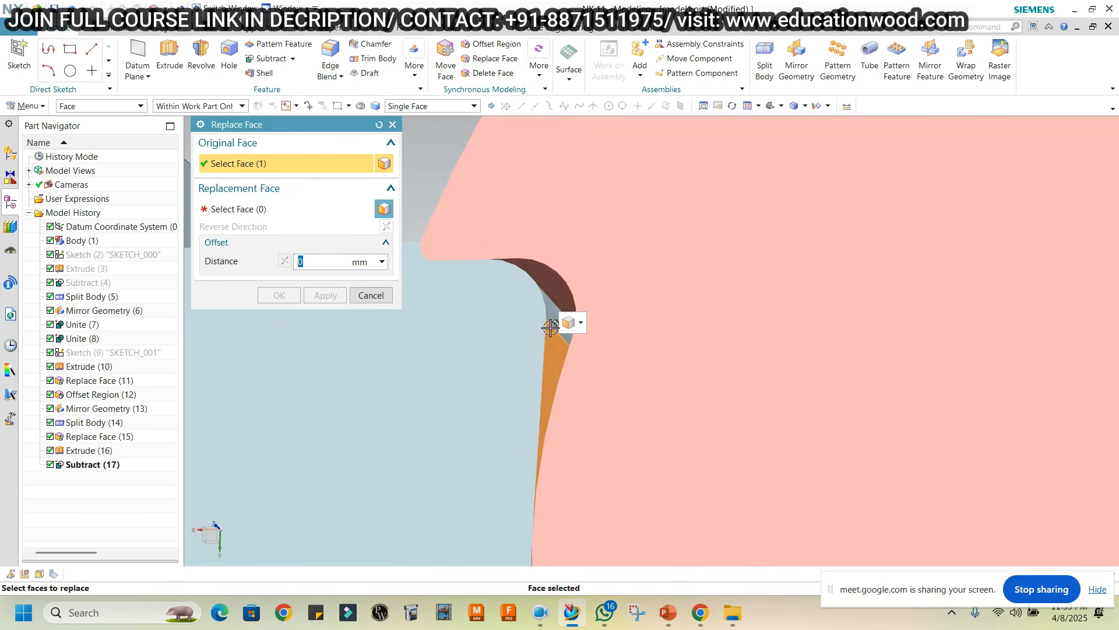
pyautogui.click(242, 217)
pyautogui.moveTo(422, 274); pyautogui.dragTo(575, 293, button='middle')
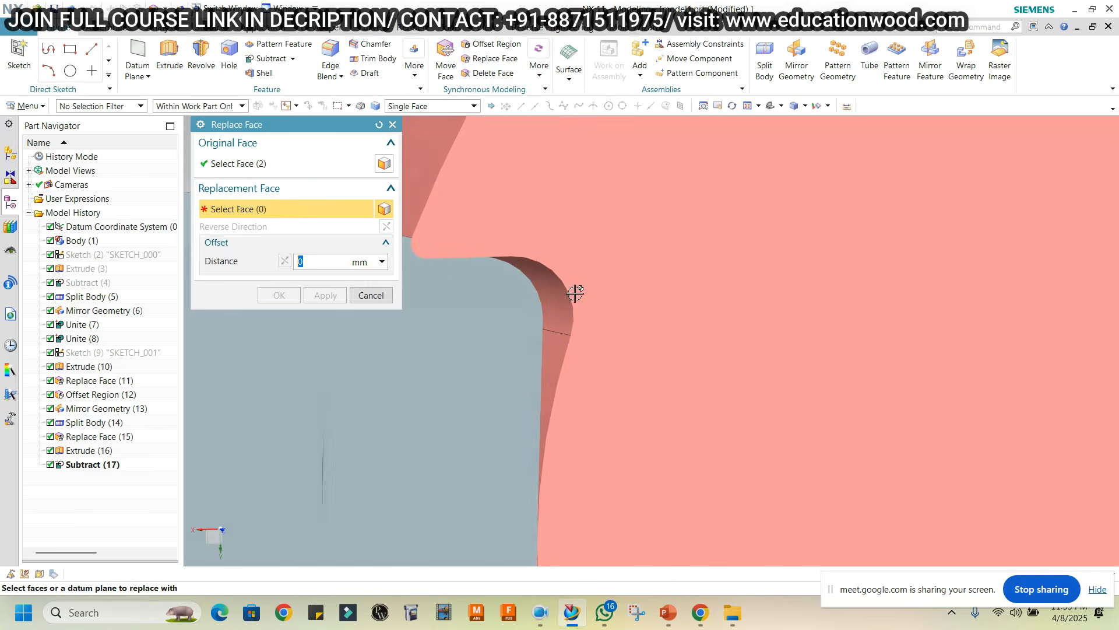
pyautogui.click(551, 348)
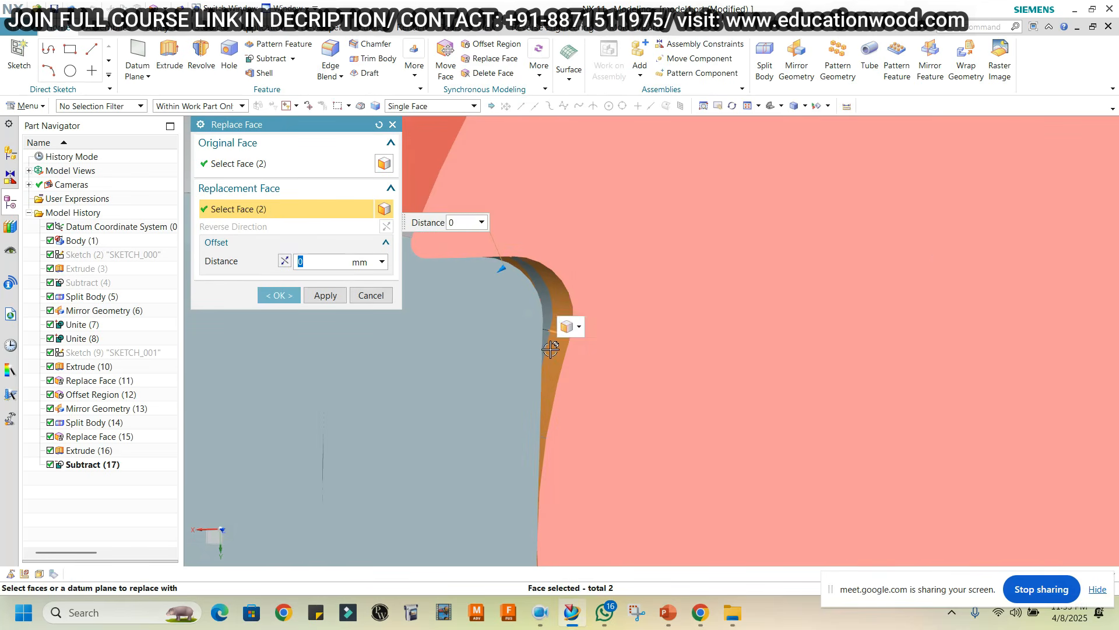
pyautogui.moveTo(405, 312); pyautogui.dragTo(554, 344, button='middle')
# Step: Reopen the section view definition and examine how the opposite insert's tip sits in the bottle's undercut
pyautogui.hotkey('ctrl', 'h')
pyautogui.scroll(-3, 482, 309)
pyautogui.scroll(2, 479, 303)
pyautogui.scroll(-3, 480, 303)
pyautogui.scroll(2, 705, 312)
pyautogui.scroll(2, 706, 312)
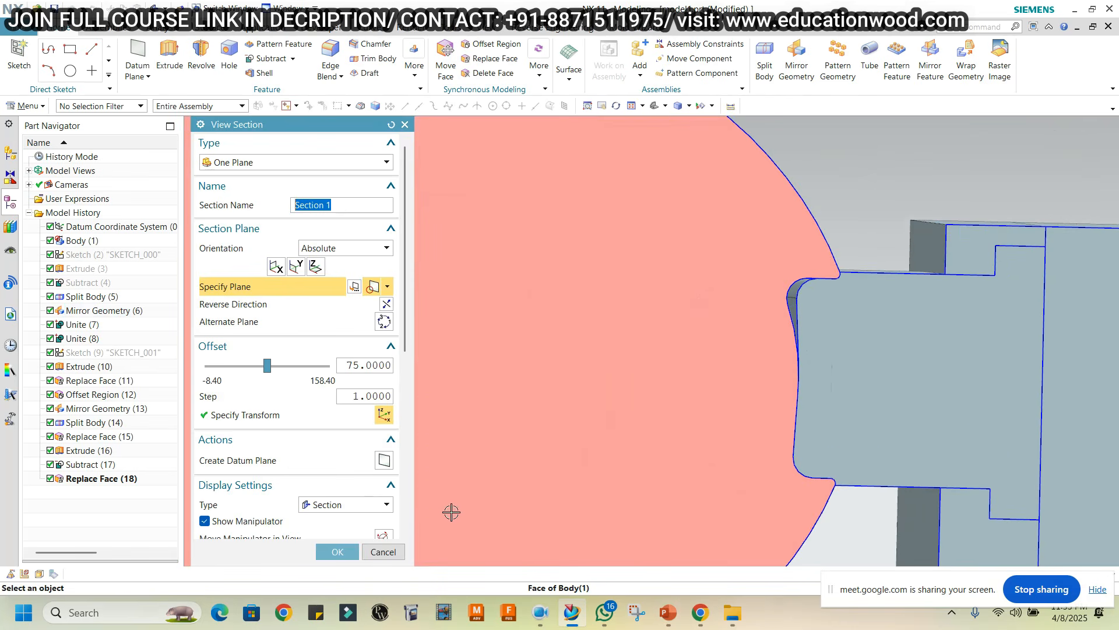
pyautogui.click(383, 552)
pyautogui.scroll(-3, 737, 317)
pyautogui.scroll(5, 717, 310)
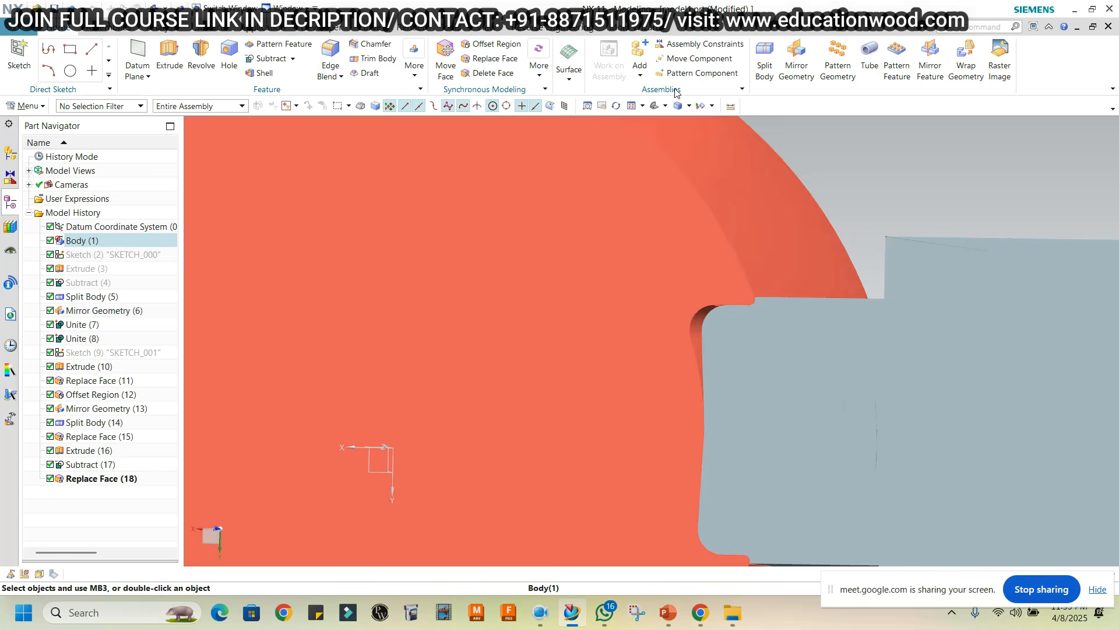
pyautogui.click(495, 58)
pyautogui.scroll(1, 700, 344)
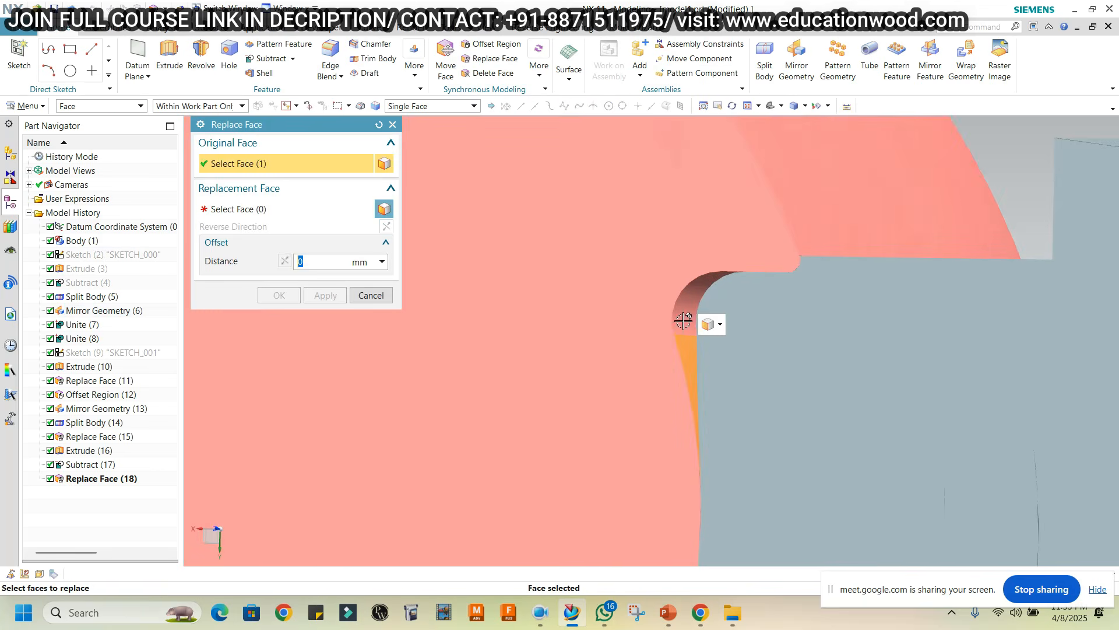
pyautogui.click(238, 211)
pyautogui.scroll(-4, 420, 266)
pyautogui.moveTo(609, 313); pyautogui.dragTo(670, 315, button='middle')
pyautogui.scroll(4, 554, 295)
pyautogui.click(371, 295)
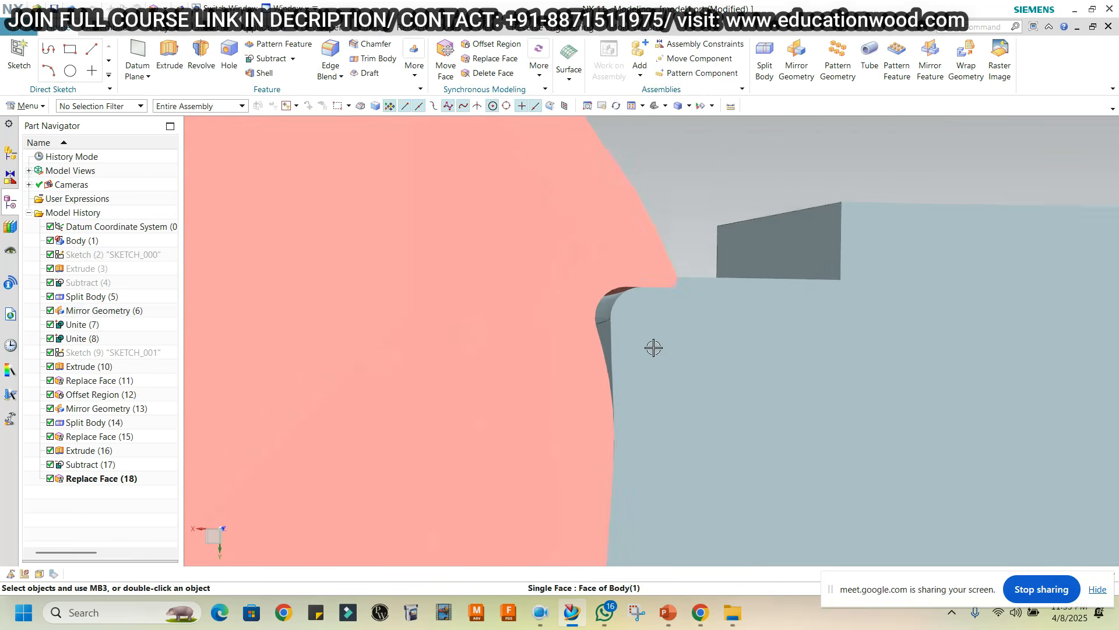
# Step: Replace the two end faces of the opposite insert's tip with the bottle's matching undercut faces at 0 mm offset
pyautogui.click(486, 60)
pyautogui.scroll(3, 553, 266)
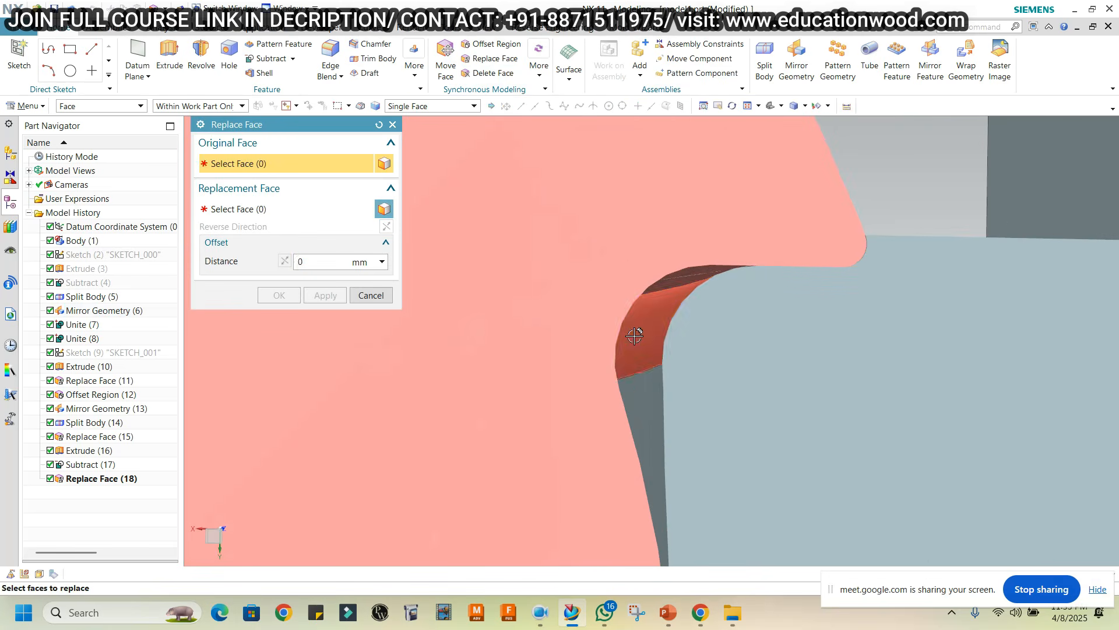
pyautogui.click(262, 210)
pyautogui.scroll(-4, 709, 330)
pyautogui.moveTo(763, 350); pyautogui.dragTo(688, 335, button='middle')
pyautogui.scroll(3, 688, 332)
pyautogui.click(676, 324)
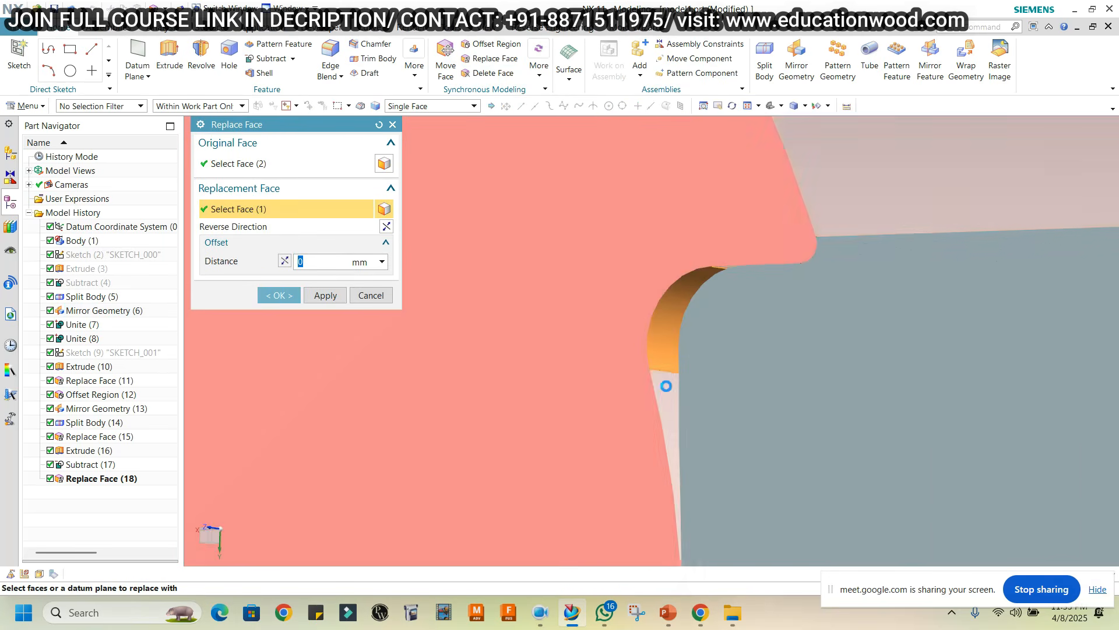
pyautogui.click(279, 295)
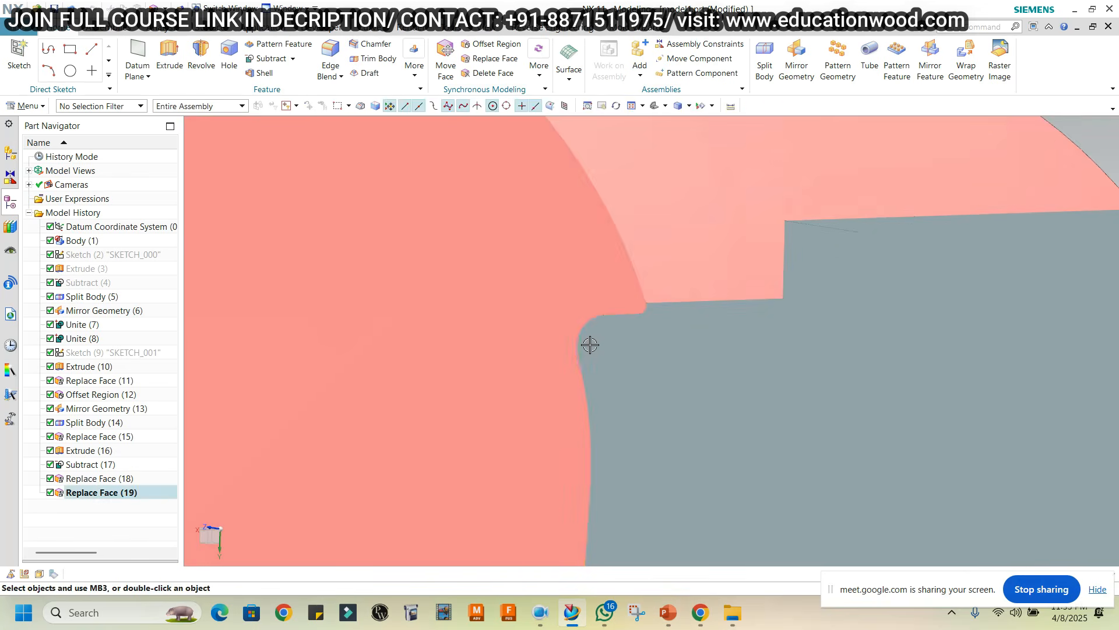
# Step: Show all hidden bodies and sketches, including the mold half, and turn off the section clipping
pyautogui.scroll(-5, 623, 329)
pyautogui.moveTo(672, 324); pyautogui.dragTo(578, 283, button='middle')
pyautogui.scroll(4, 653, 349)
pyautogui.scroll(-4, 649, 354)
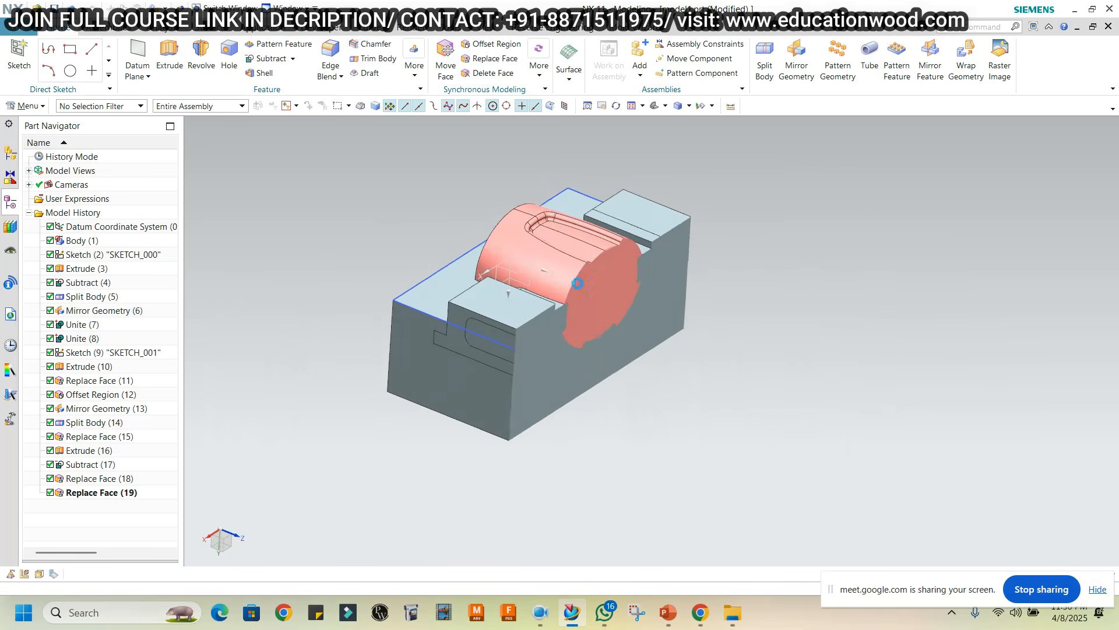
pyautogui.click(494, 29)
pyautogui.click(407, 61)
pyautogui.scroll(1, 648, 330)
pyautogui.moveTo(649, 330); pyautogui.dragTo(485, 335, button='middle')
pyautogui.click(70, 29)
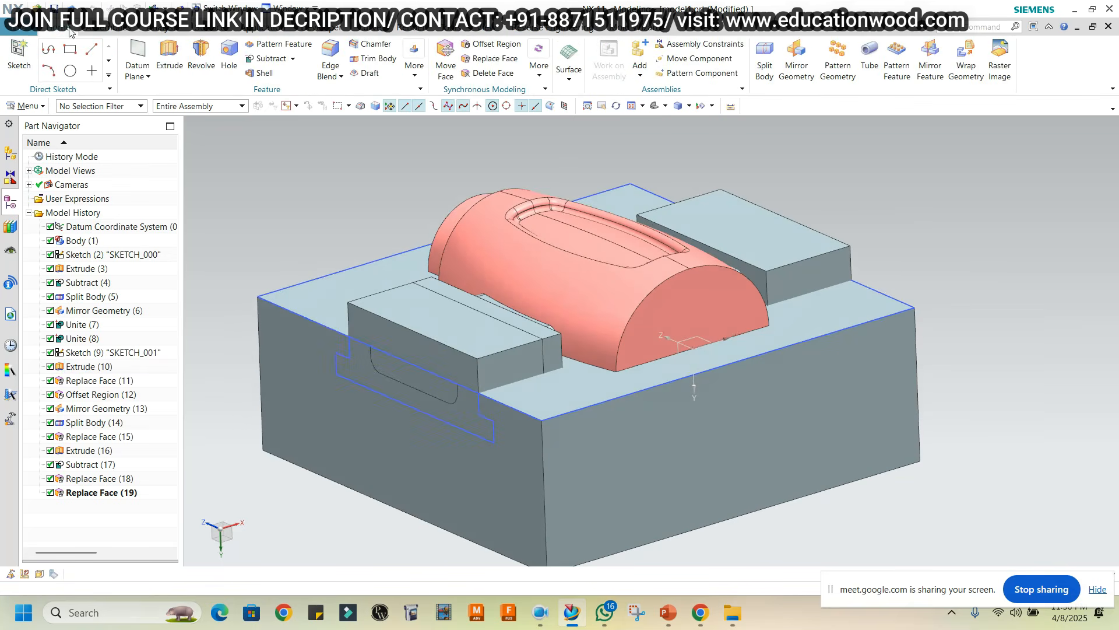
# Step: Hide the mold block's sketch and the stepped slide block's profile sketch
pyautogui.rightClick(376, 347)
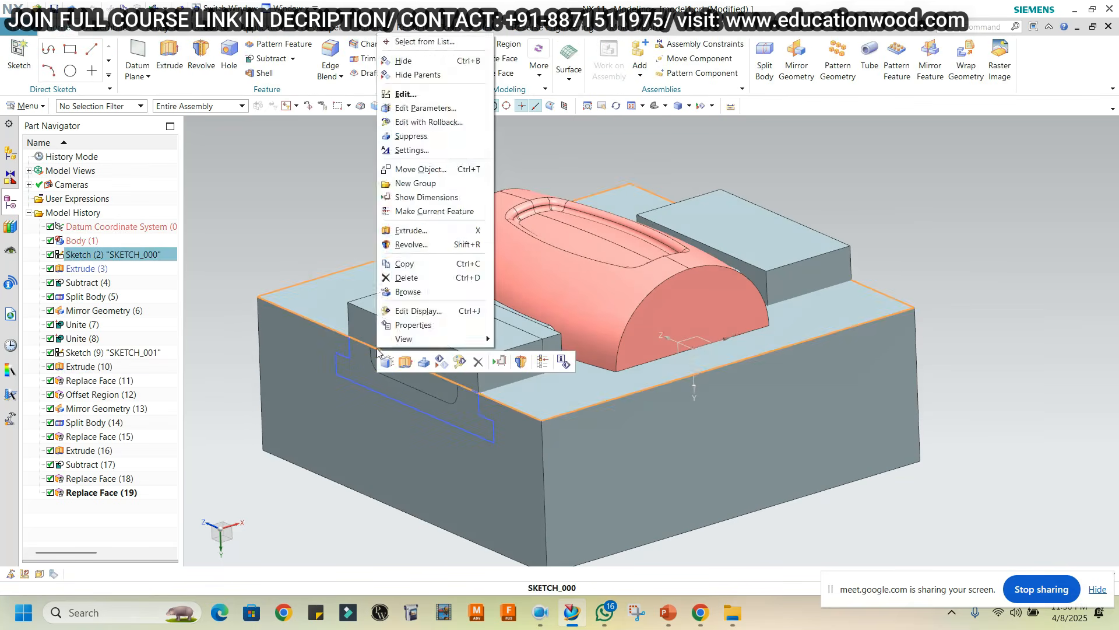
pyautogui.click(410, 94)
pyautogui.rightClick(345, 349)
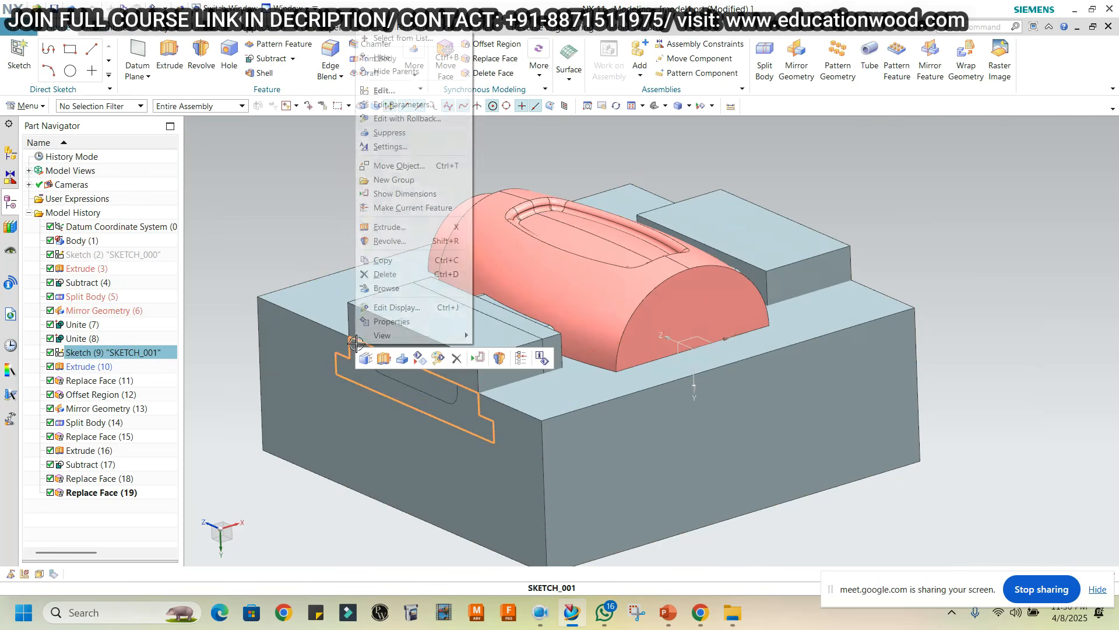
pyautogui.click(385, 58)
# Step: Edit the stepped slide block's extrusion, extending its start about 4 mm outward past the mold half's side face
pyautogui.moveTo(393, 227)
pyautogui.mouseDown(button='middle')
pyautogui.moveTo(457, 361)
pyautogui.moveTo(410, 354)
pyautogui.moveTo(376, 364)
pyautogui.mouseUp(button='middle')
pyautogui.scroll(2, 402, 362)
pyautogui.scroll(3, 410, 354)
pyautogui.scroll(-2, 411, 354)
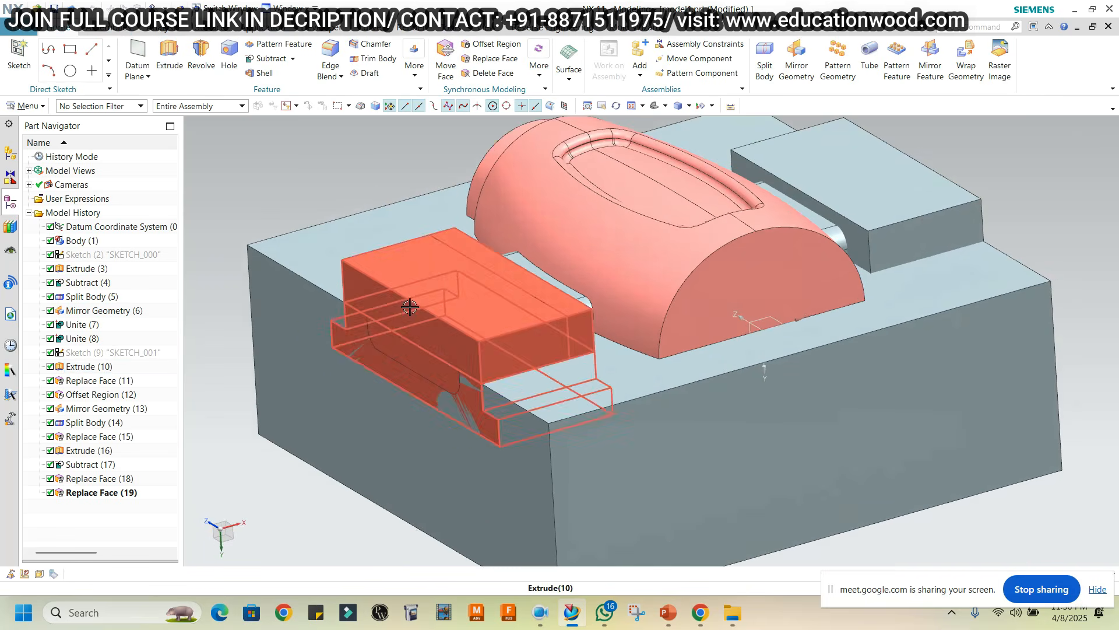
pyautogui.doubleClick(405, 310)
pyautogui.scroll(4, 531, 367)
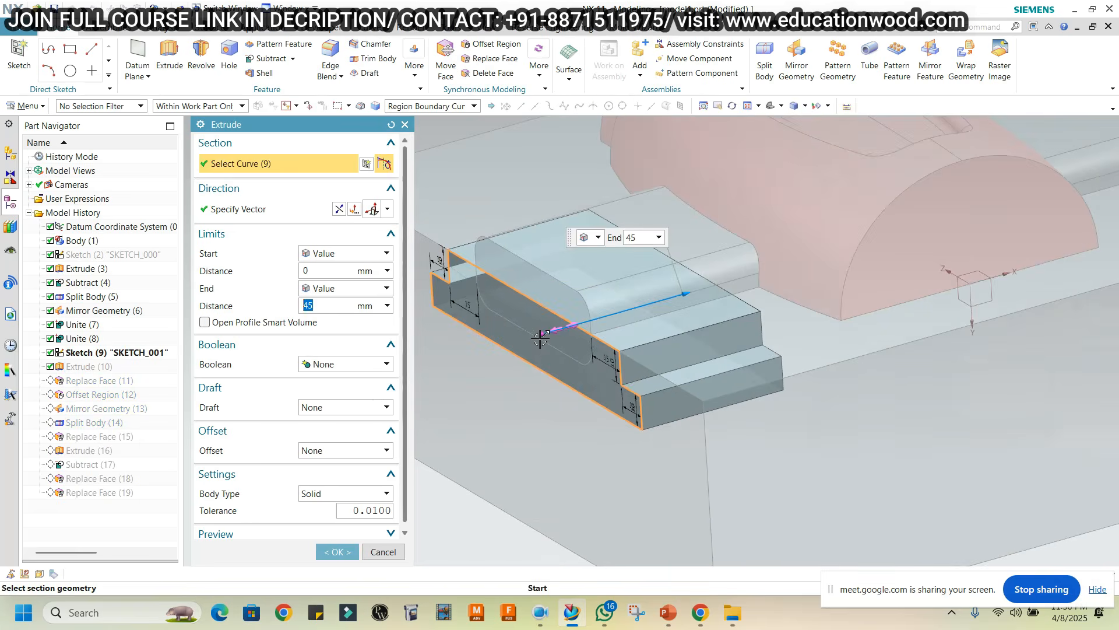
pyautogui.moveTo(541, 338); pyautogui.dragTo(531, 343)
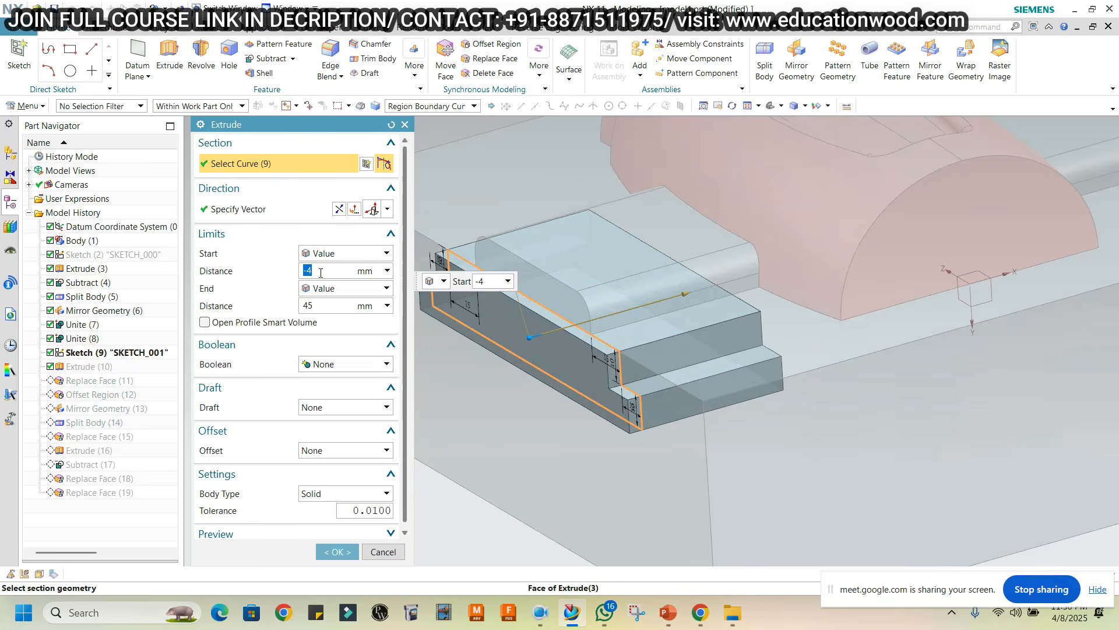
pyautogui.click(337, 552)
# Step: Examine the slide blocks on both sides of the mold half from several angles, including how far they protrude
pyautogui.scroll(-5, 472, 370)
pyautogui.moveTo(473, 369); pyautogui.dragTo(566, 373, button='middle')
pyautogui.scroll(-2, 586, 379)
pyautogui.scroll(1, 653, 344)
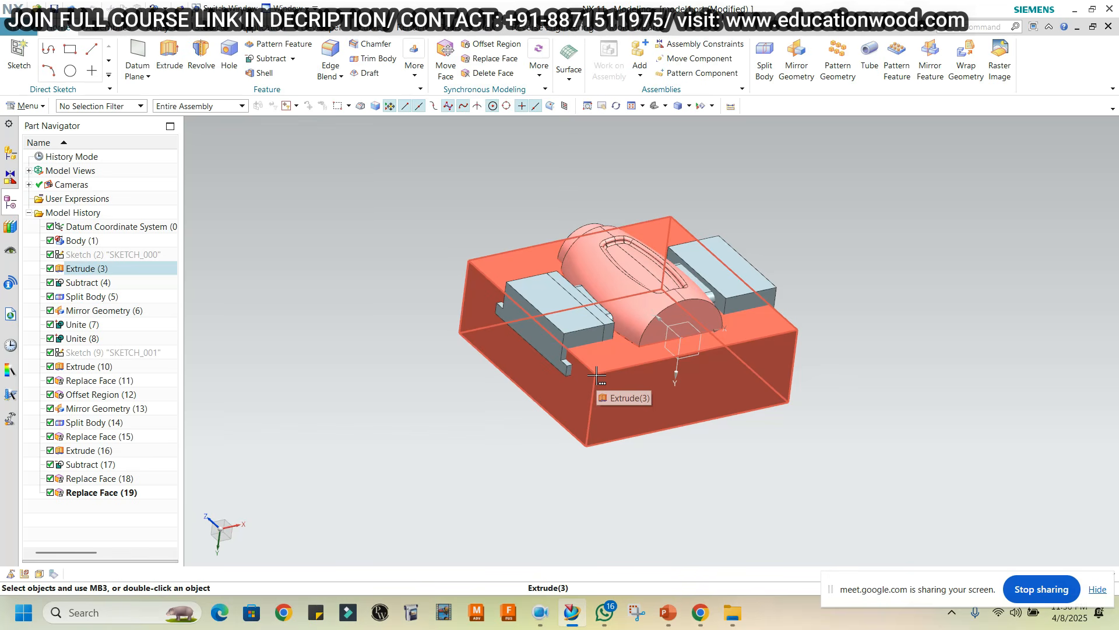
pyautogui.moveTo(560, 276); pyautogui.dragTo(387, 301, button='middle')
pyautogui.scroll(-2, 556, 295)
pyautogui.scroll(2, 373, 300)
pyautogui.scroll(-4, 467, 327)
pyautogui.moveTo(508, 347); pyautogui.dragTo(362, 348, button='middle')
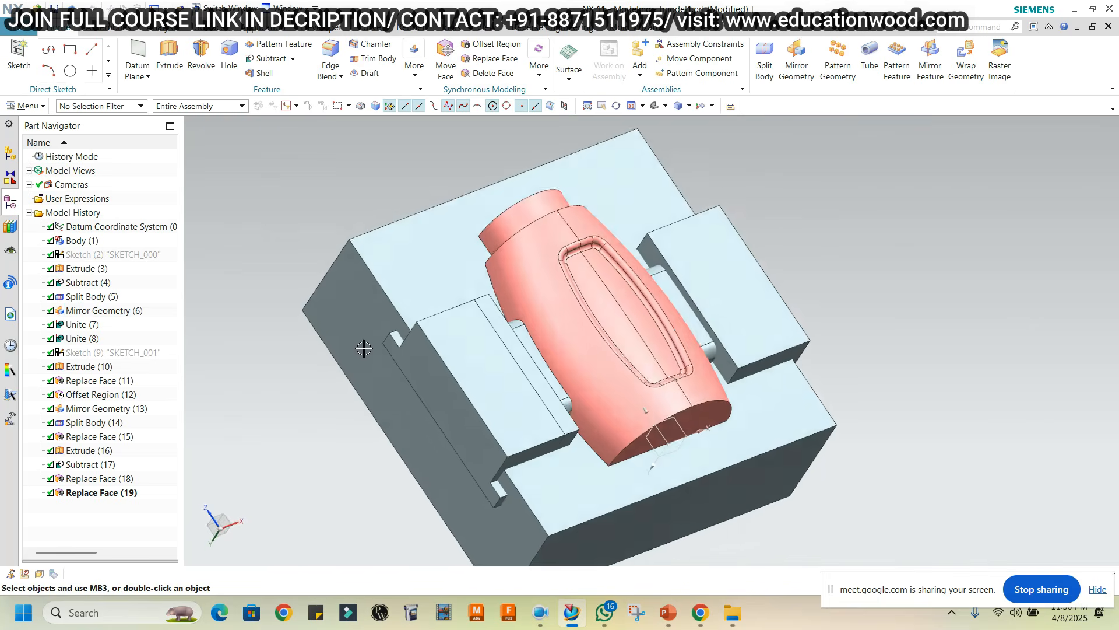
pyautogui.scroll(2, 362, 348)
pyautogui.scroll(-3, 386, 396)
pyautogui.moveTo(385, 397); pyautogui.dragTo(525, 367, button='middle')
pyautogui.moveTo(653, 365)
pyautogui.mouseDown(button='middle')
pyautogui.moveTo(609, 394)
pyautogui.moveTo(642, 401)
pyautogui.moveTo(604, 385)
pyautogui.moveTo(632, 368)
pyautogui.mouseUp(button='middle')
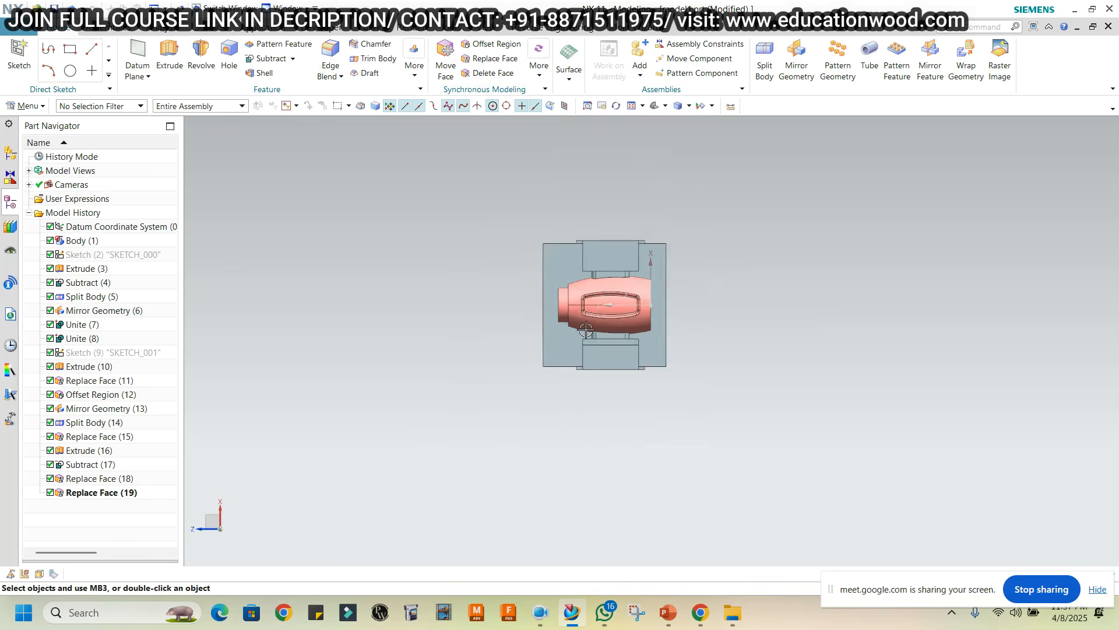
pyautogui.scroll(3, 586, 330)
pyautogui.moveTo(640, 290); pyautogui.dragTo(765, 279, button='middle')
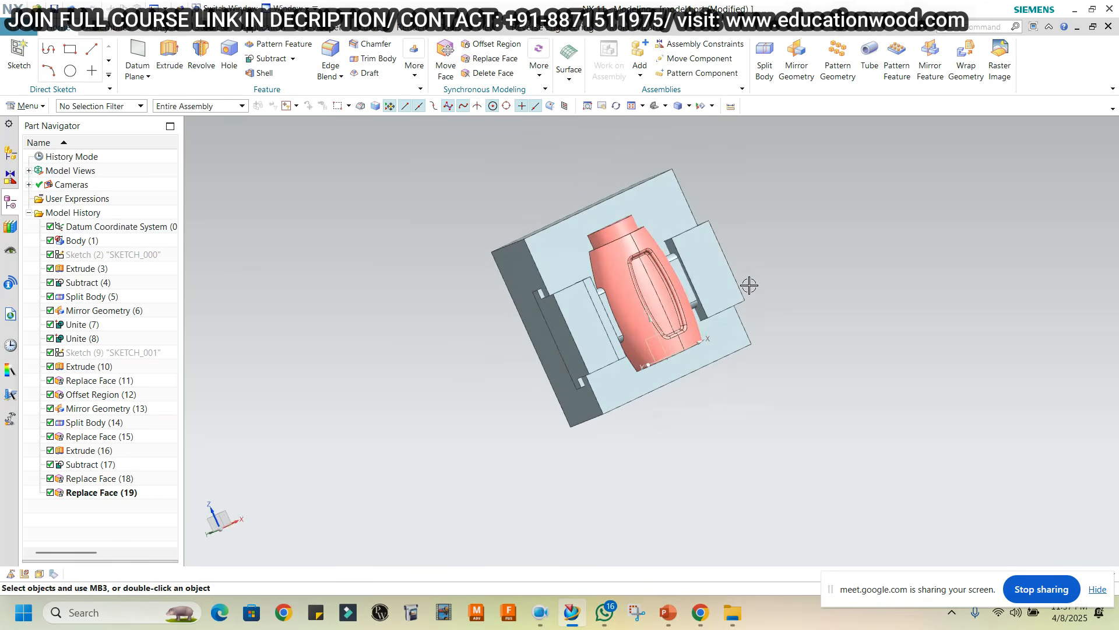
pyautogui.moveTo(609, 334); pyautogui.dragTo(618, 342, button='middle')
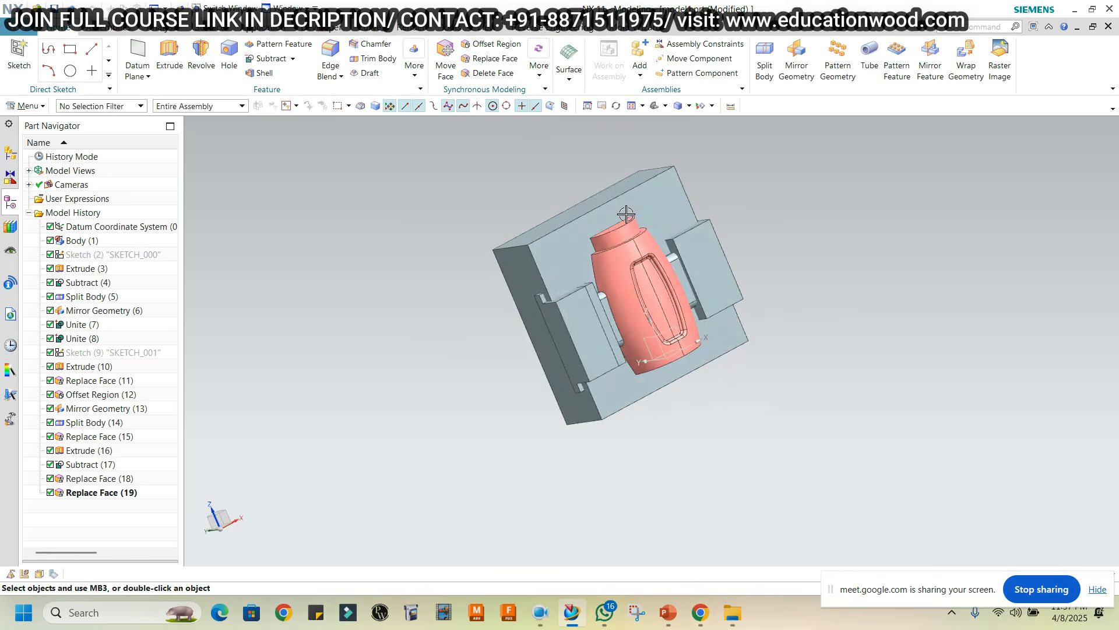
pyautogui.moveTo(626, 214); pyautogui.dragTo(639, 271, button='middle')
pyautogui.scroll(1, 639, 271)
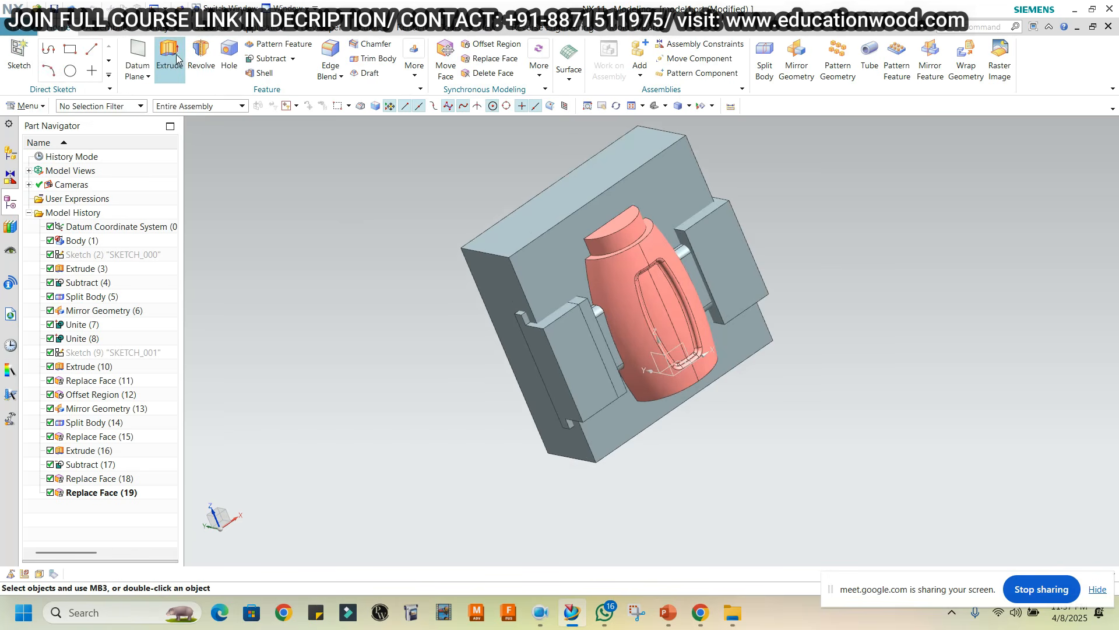
# Step: Square the view onto the parting face and examine the slide blocks and inserts on both sides of the bottle
pyautogui.click(404, 125)
pyautogui.moveTo(405, 125); pyautogui.dragTo(489, 379, button='middle')
pyautogui.press('F8')
pyautogui.scroll(2, 544, 290)
pyautogui.scroll(-2, 560, 330)
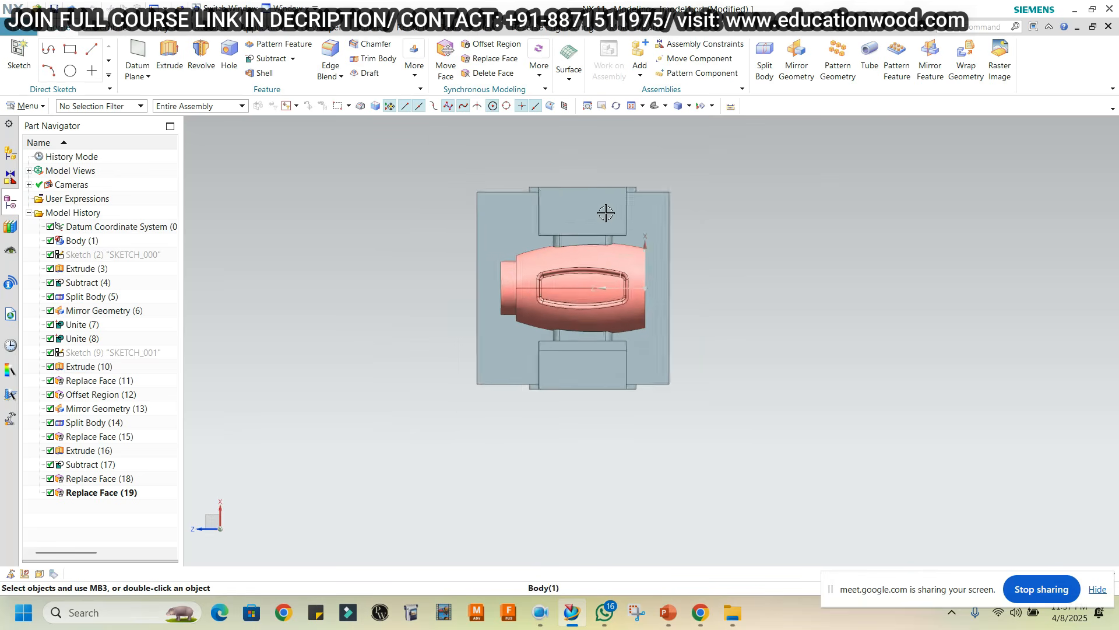
pyautogui.scroll(-2, 556, 161)
pyautogui.scroll(3, 569, 208)
pyautogui.scroll(-2, 564, 150)
pyautogui.scroll(2, 543, 224)
pyautogui.scroll(-1, 548, 225)
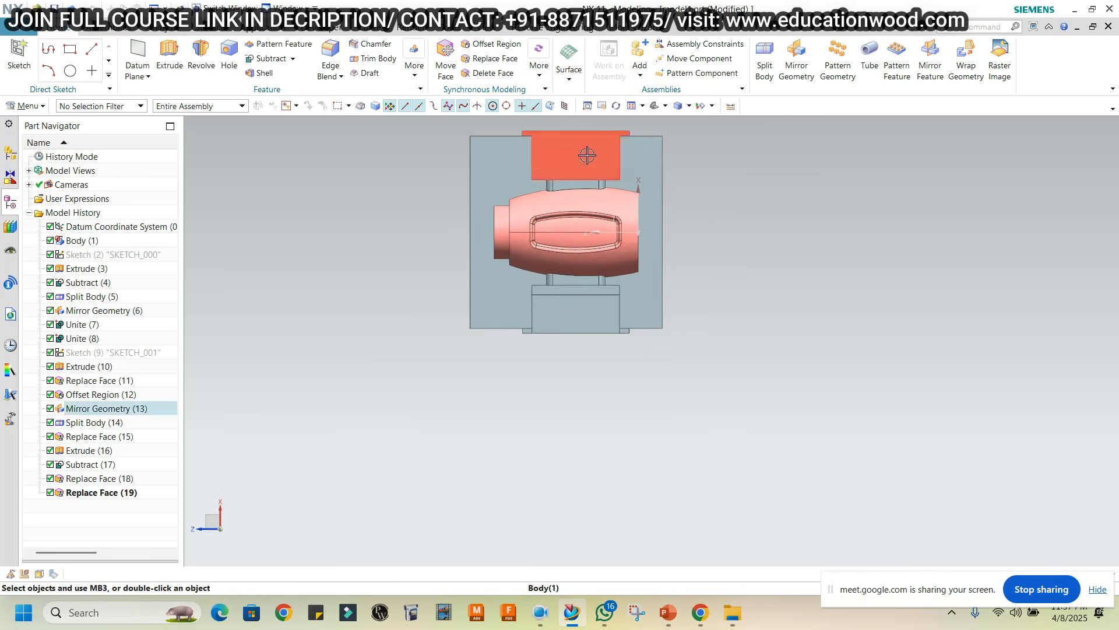
pyautogui.scroll(1, 587, 155)
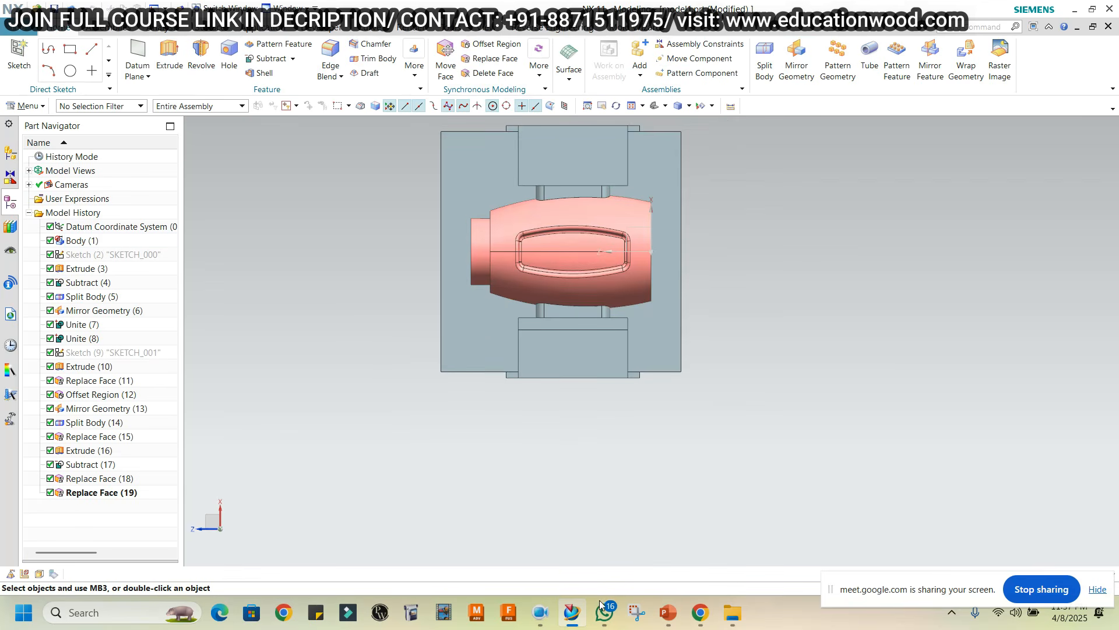
# Step: Draw red freehand annotations from the slide block outward beyond the mold half with the screen recorder's brush, and clear them
pyautogui.click(538, 619)
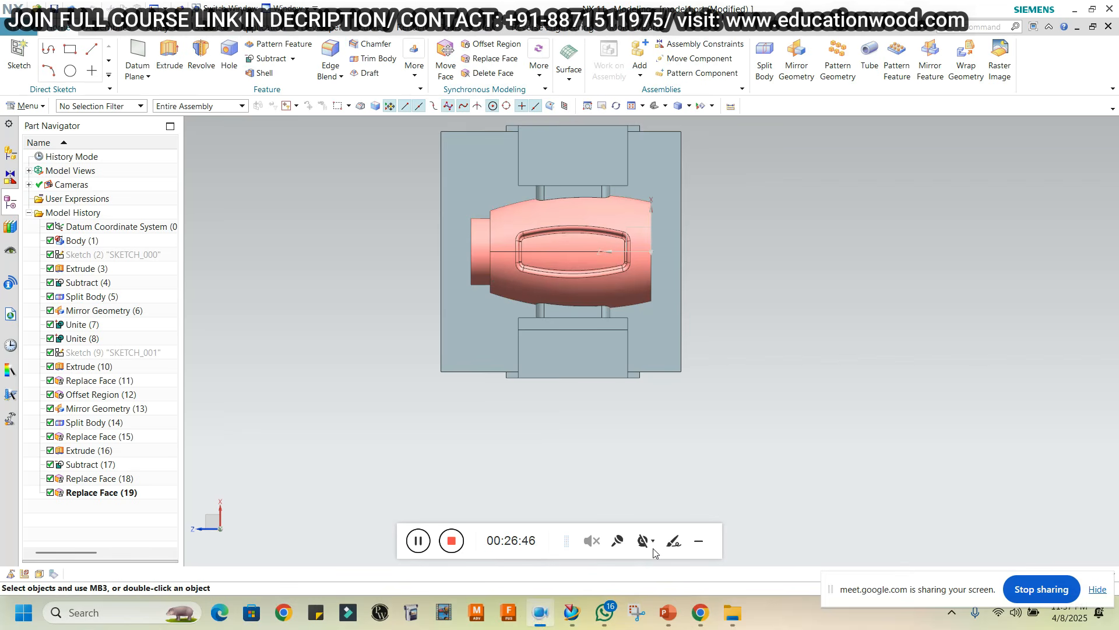
pyautogui.click(673, 542)
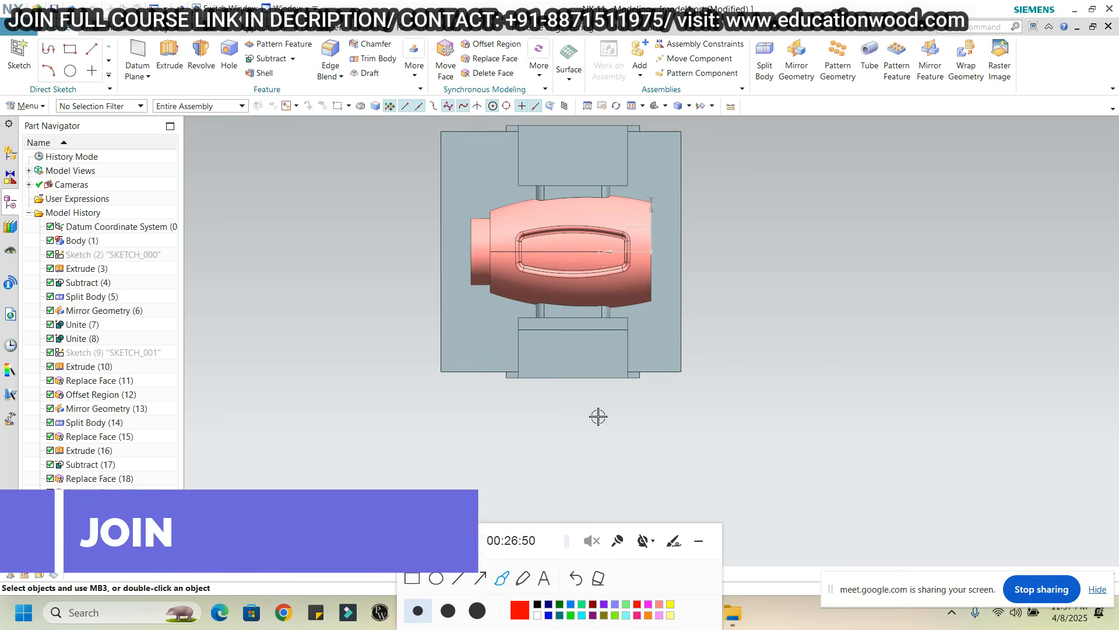
pyautogui.click(519, 378)
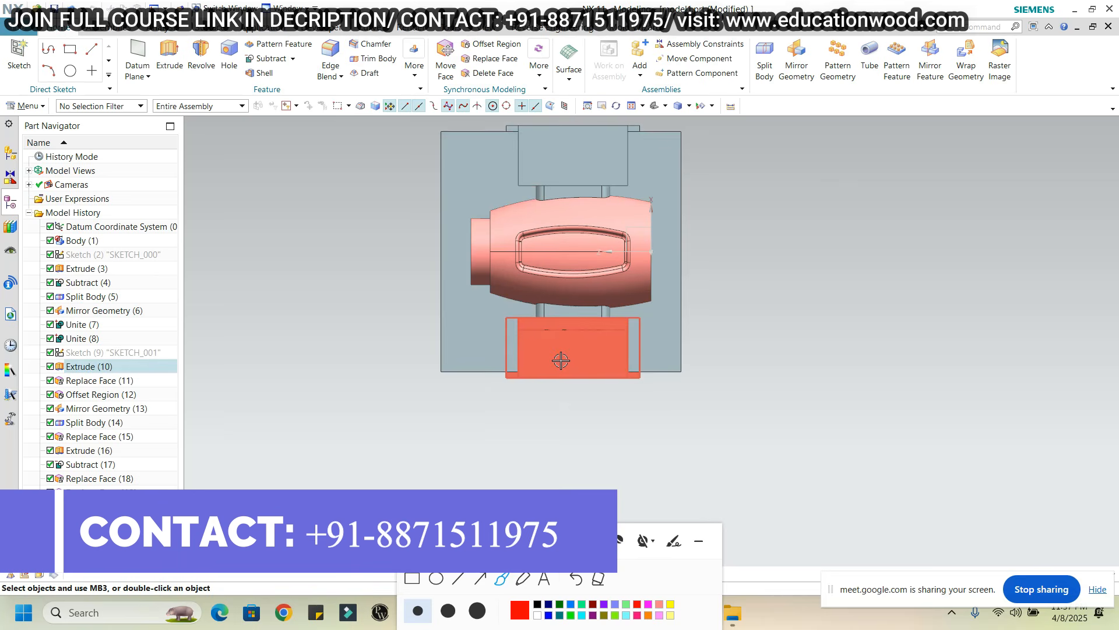
pyautogui.moveTo(566, 355); pyautogui.dragTo(689, 360)
pyautogui.moveTo(703, 351); pyautogui.dragTo(716, 345)
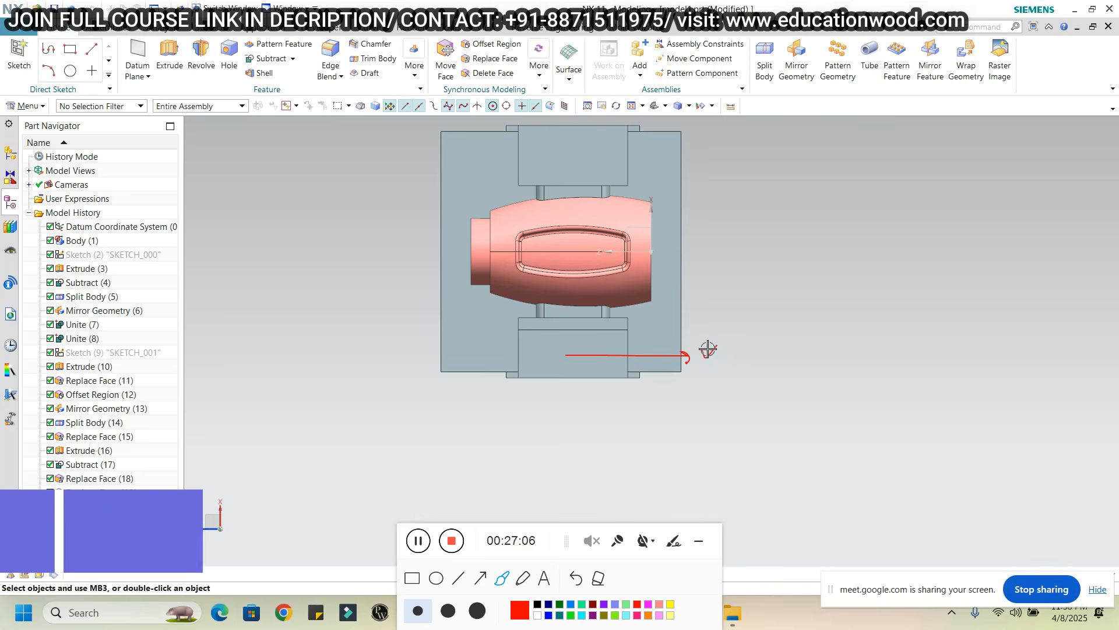
pyautogui.moveTo(729, 293)
pyautogui.mouseDown()
pyautogui.moveTo(757, 274)
pyautogui.moveTo(799, 285)
pyautogui.moveTo(767, 267)
pyautogui.moveTo(795, 238)
pyautogui.mouseUp()
pyautogui.click(600, 586)
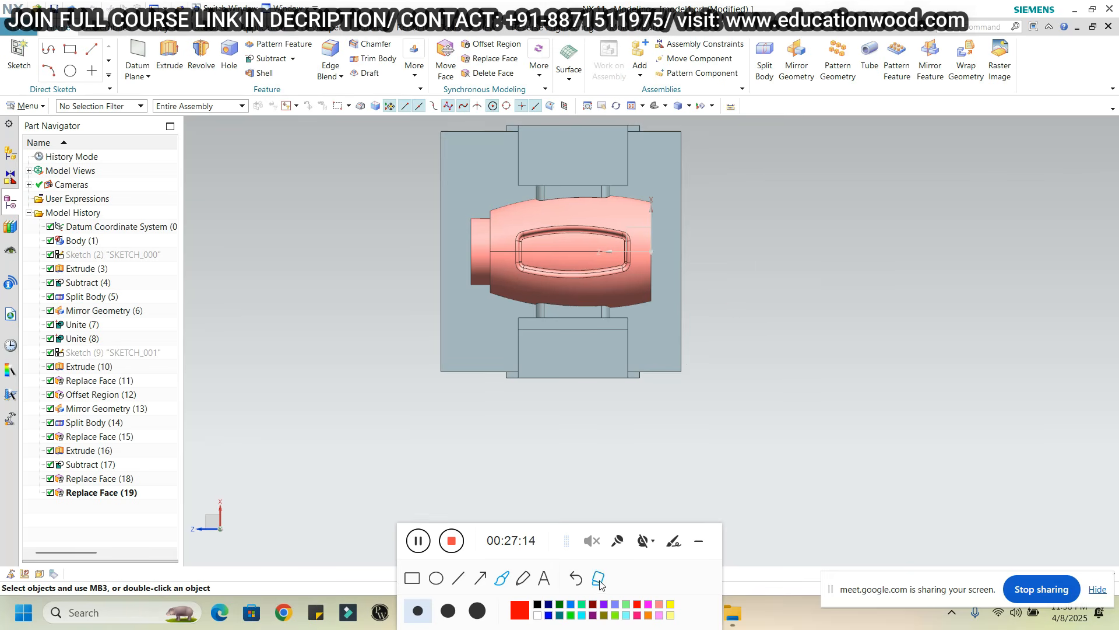
# Step: Annotate two narrow rectangles extending outward beside the slide block and encircle the area in red freehand, marking both slide blocks with ticks
pyautogui.scroll(-1, 513, 350)
pyautogui.scroll(1, 533, 390)
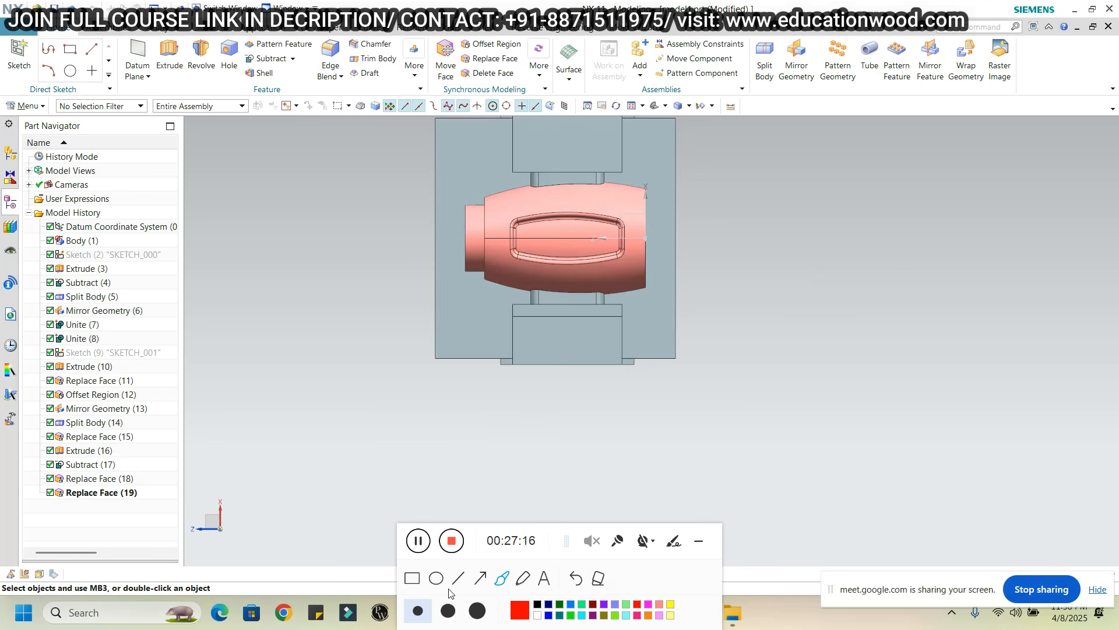
pyautogui.click(413, 580)
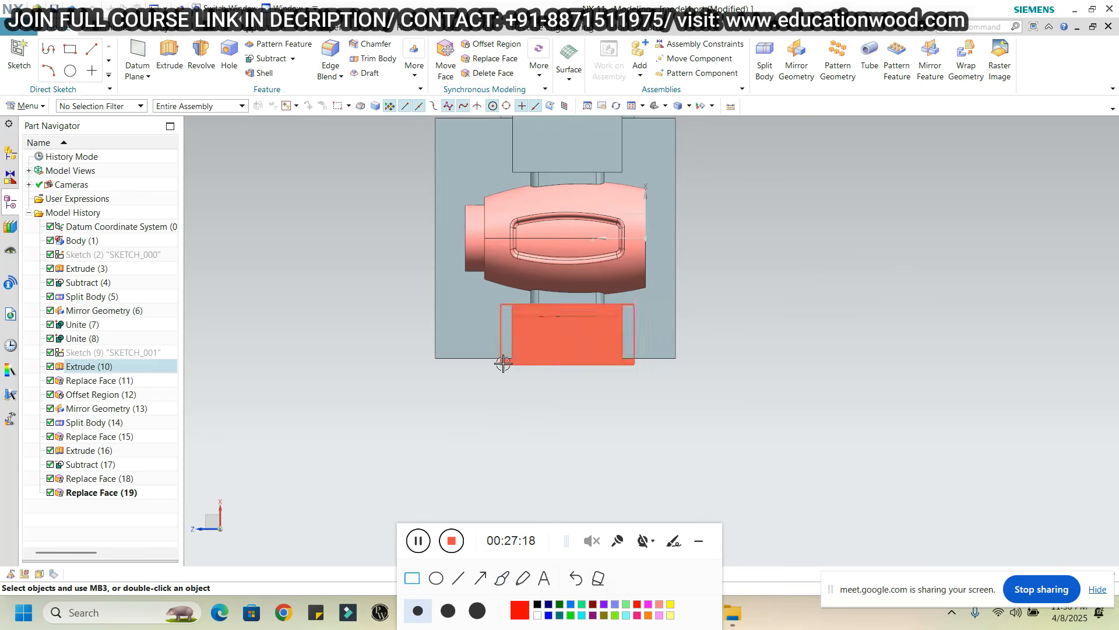
pyautogui.moveTo(494, 359); pyautogui.dragTo(499, 505)
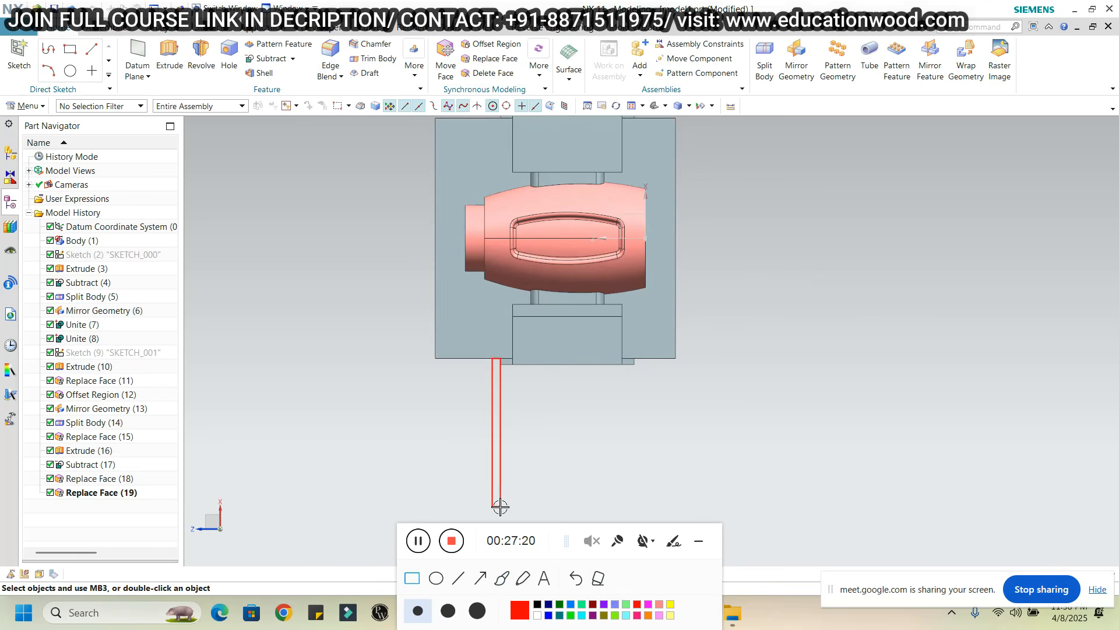
pyautogui.moveTo(640, 360)
pyautogui.mouseDown()
pyautogui.moveTo(654, 438)
pyautogui.moveTo(645, 500)
pyautogui.mouseUp()
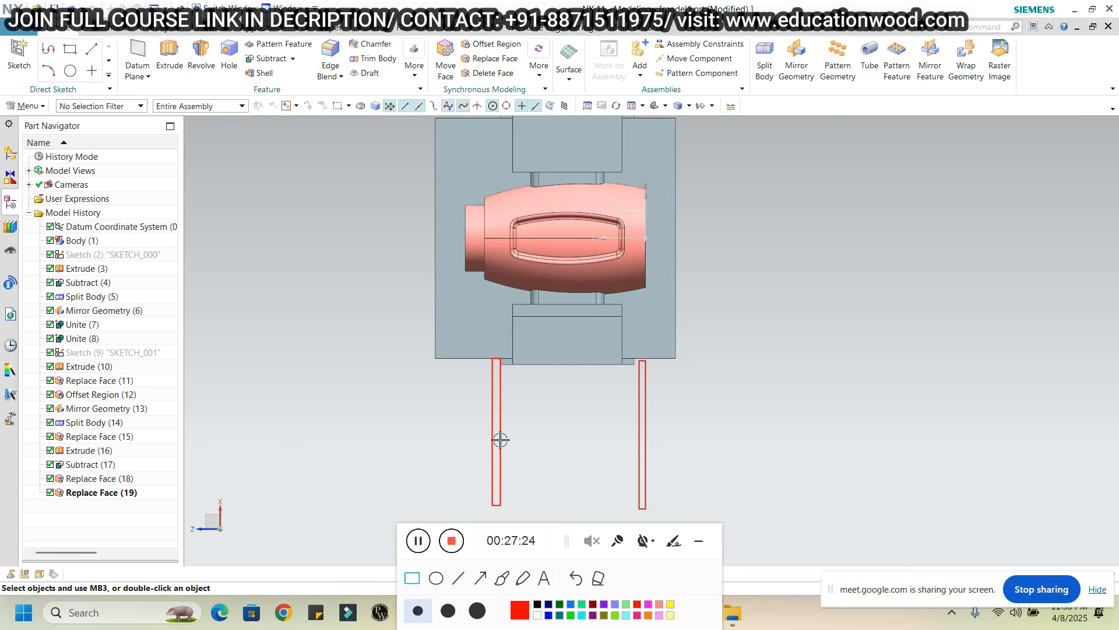
pyautogui.moveTo(529, 379)
pyautogui.mouseDown()
pyautogui.moveTo(493, 387)
pyautogui.moveTo(493, 505)
pyautogui.moveTo(656, 501)
pyautogui.moveTo(624, 337)
pyautogui.moveTo(437, 412)
pyautogui.moveTo(548, 528)
pyautogui.moveTo(655, 390)
pyautogui.moveTo(715, 367)
pyautogui.mouseUp()
pyautogui.moveTo(494, 133); pyautogui.dragTo(522, 109)
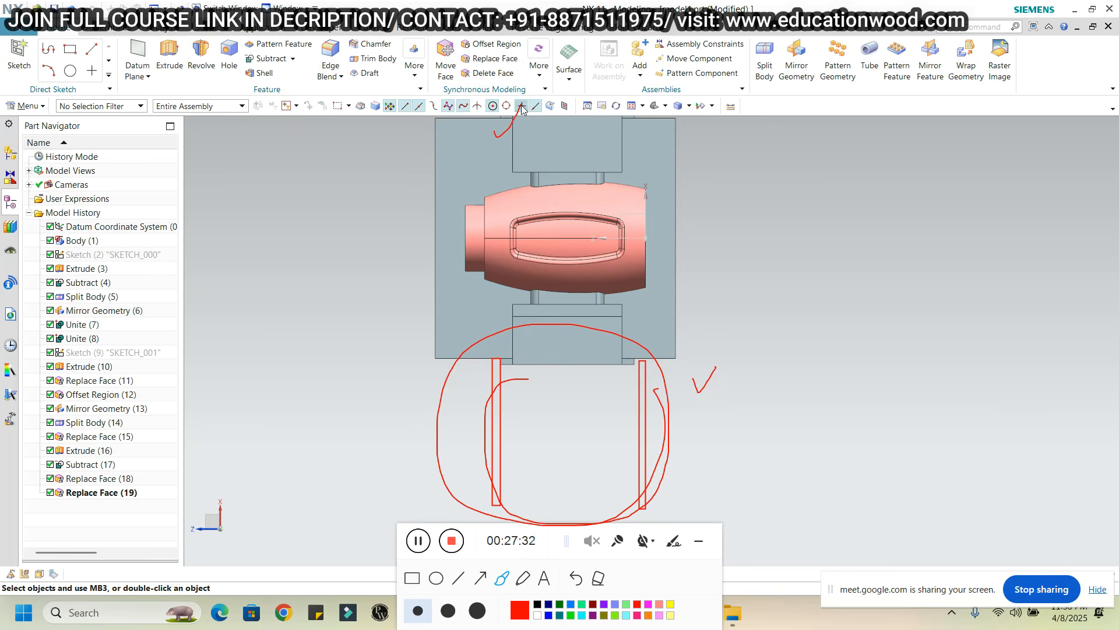
pyautogui.click(695, 539)
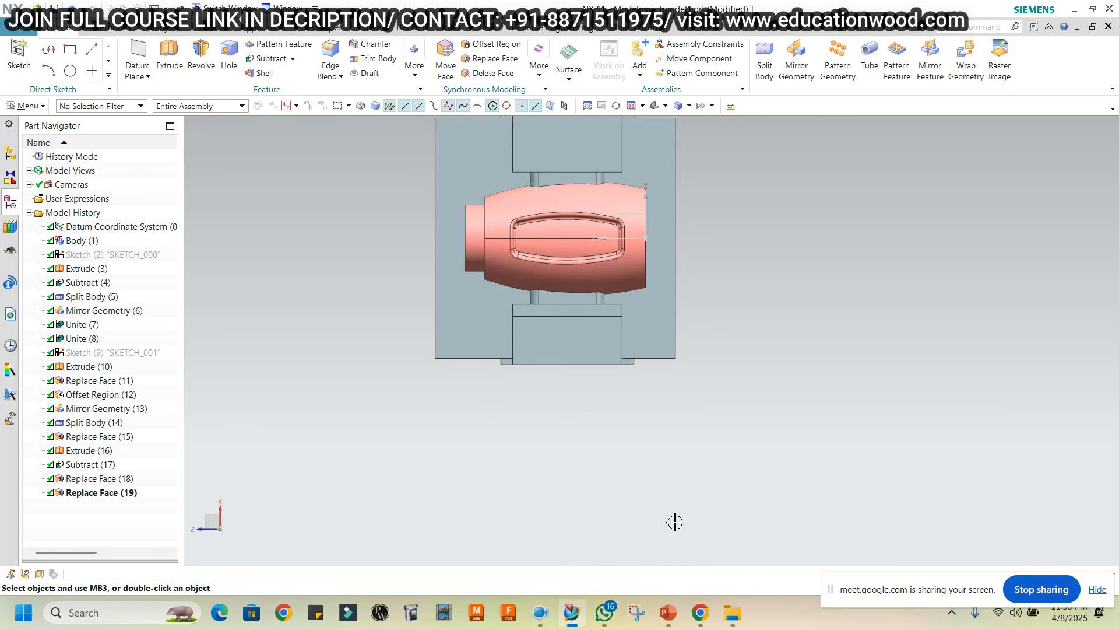
# Step: Examine the mold half, bottle and slide blocks from several oblique angles
pyautogui.scroll(-2, 646, 398)
pyautogui.moveTo(662, 395); pyautogui.dragTo(647, 291, button='middle')
pyautogui.scroll(1, 647, 291)
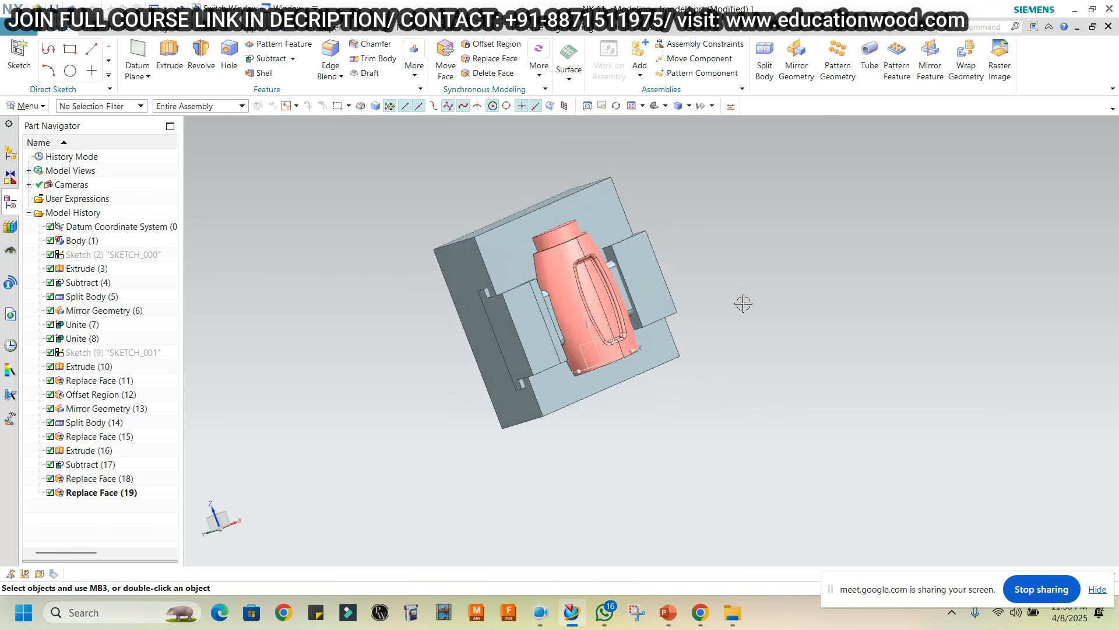
pyautogui.moveTo(743, 302); pyautogui.dragTo(717, 340, button='middle')
pyautogui.scroll(-1, 574, 250)
pyautogui.scroll(1, 574, 251)
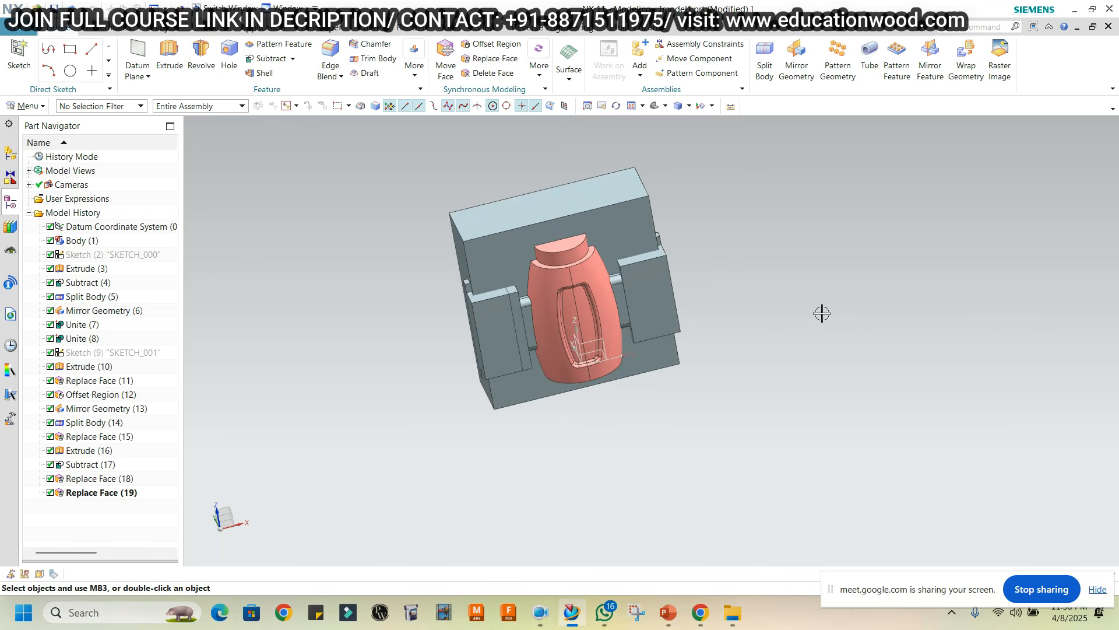
pyautogui.moveTo(557, 327); pyautogui.dragTo(592, 356, button='middle')
# Step: Section the model with a one-plane view section offset at 75 through the bottle, insert and slide block
pyautogui.hotkey('ctrl', 'h')
pyautogui.moveTo(501, 307); pyautogui.dragTo(709, 297, button='middle')
pyautogui.scroll(2, 632, 254)
pyautogui.moveTo(632, 254)
pyautogui.mouseDown(button='middle')
pyautogui.moveTo(657, 265)
pyautogui.moveTo(697, 240)
pyautogui.mouseUp(button='middle')
pyautogui.scroll(2, 568, 222)
pyautogui.scroll(-2, 723, 263)
pyautogui.scroll(3, 697, 241)
pyautogui.scroll(2, 697, 241)
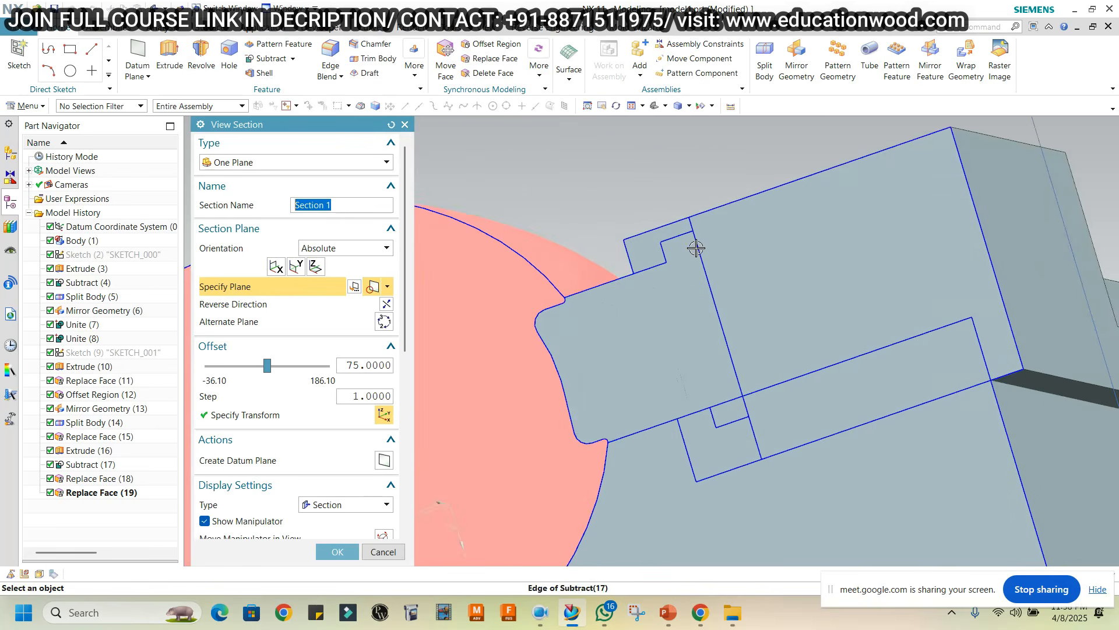
# Step: Square the view onto the section plane and examine the stepped joint between the undercut insert and the slide block
pyautogui.press('F8')
pyautogui.keyDown('shift'); pyautogui.moveTo(764, 380); pyautogui.dragTo(702, 299, button='middle'); pyautogui.keyUp('shift')
pyautogui.scroll(3, 702, 300)
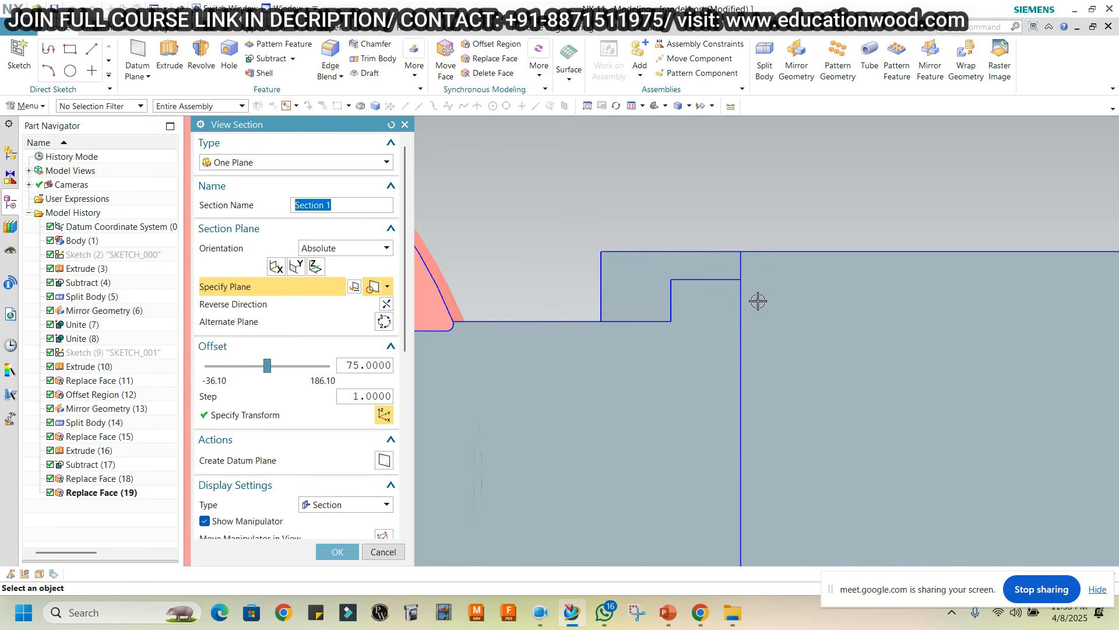
pyautogui.scroll(-3, 737, 292)
pyautogui.scroll(1, 731, 287)
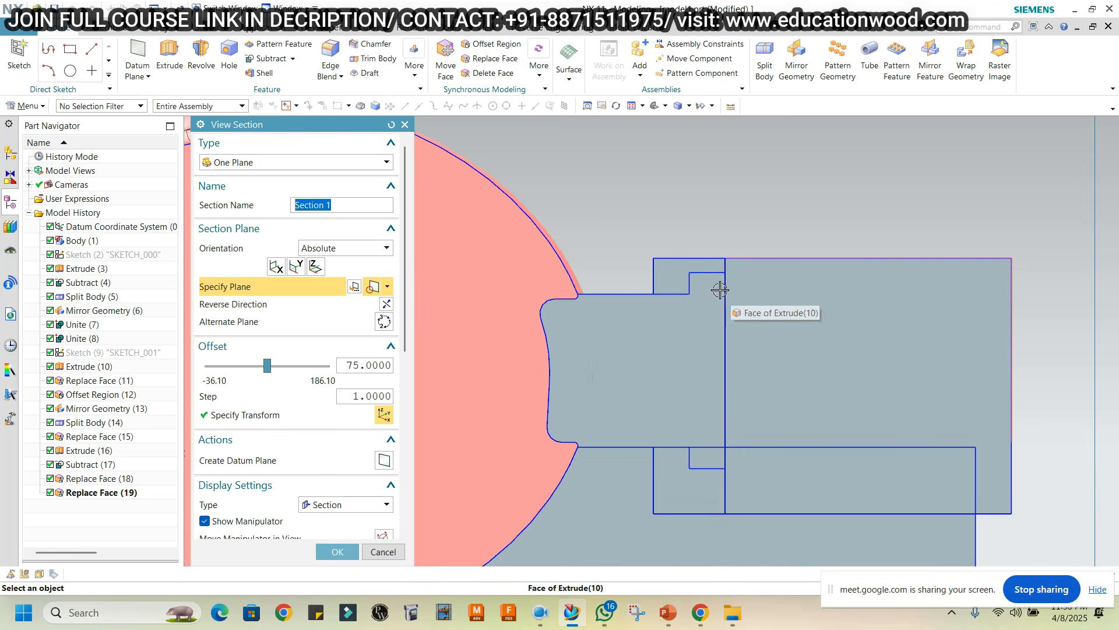
pyautogui.scroll(-1, 661, 246)
pyautogui.scroll(1, 657, 284)
pyautogui.scroll(-2, 665, 306)
pyautogui.scroll(2, 677, 407)
pyautogui.scroll(-1, 657, 352)
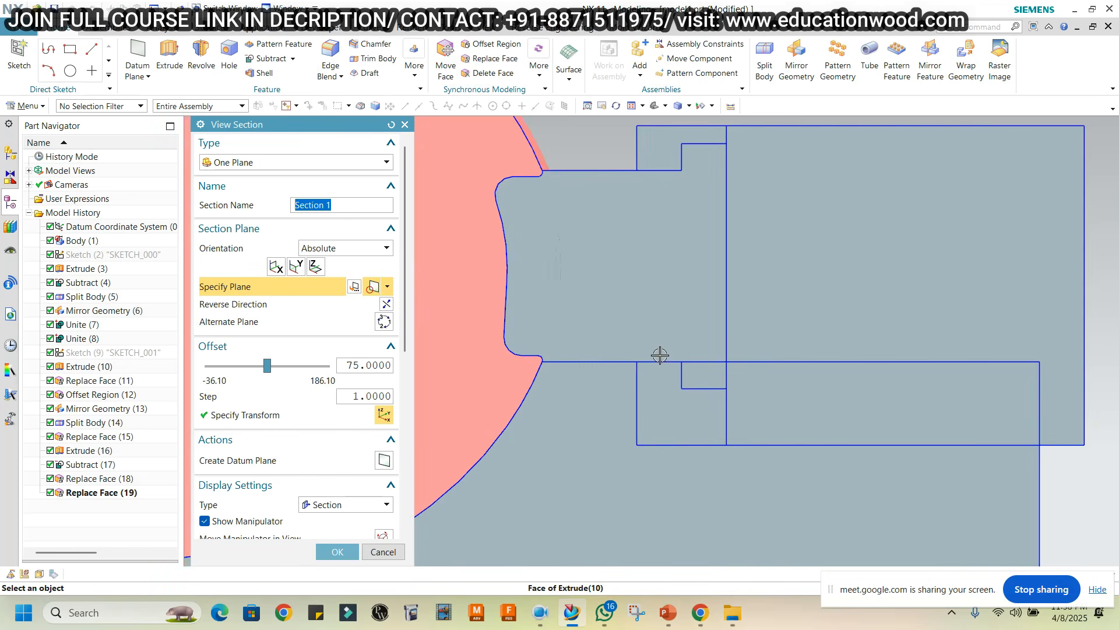
pyautogui.scroll(1, 687, 285)
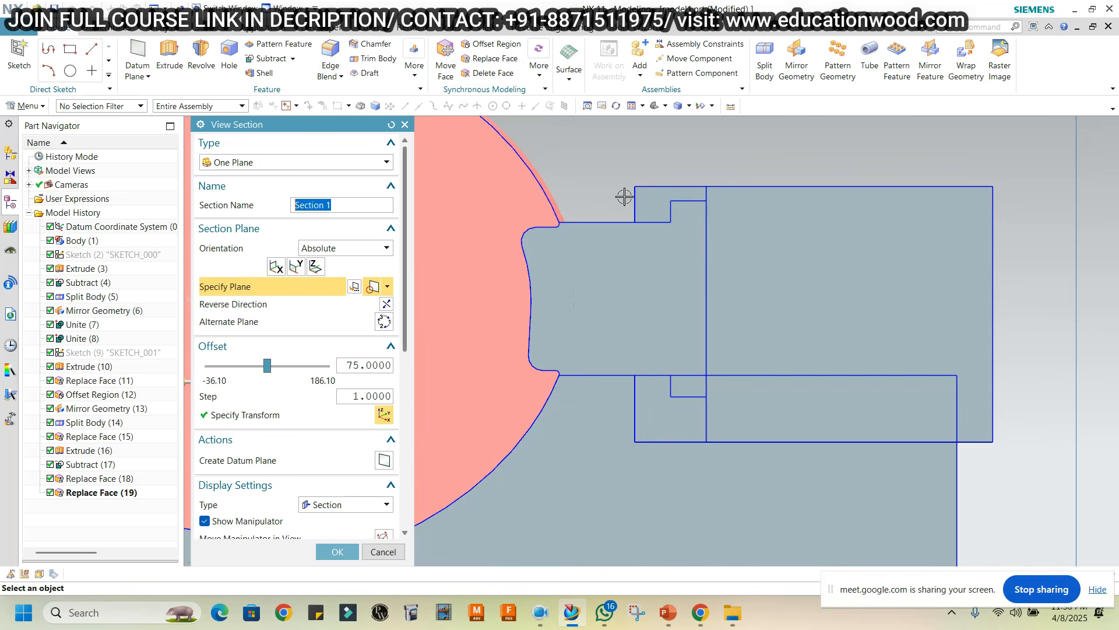
# Step: Clear the old annotations and mark the insert outline, its undercut face, the step and the slide block in red on the section
pyautogui.click(541, 612)
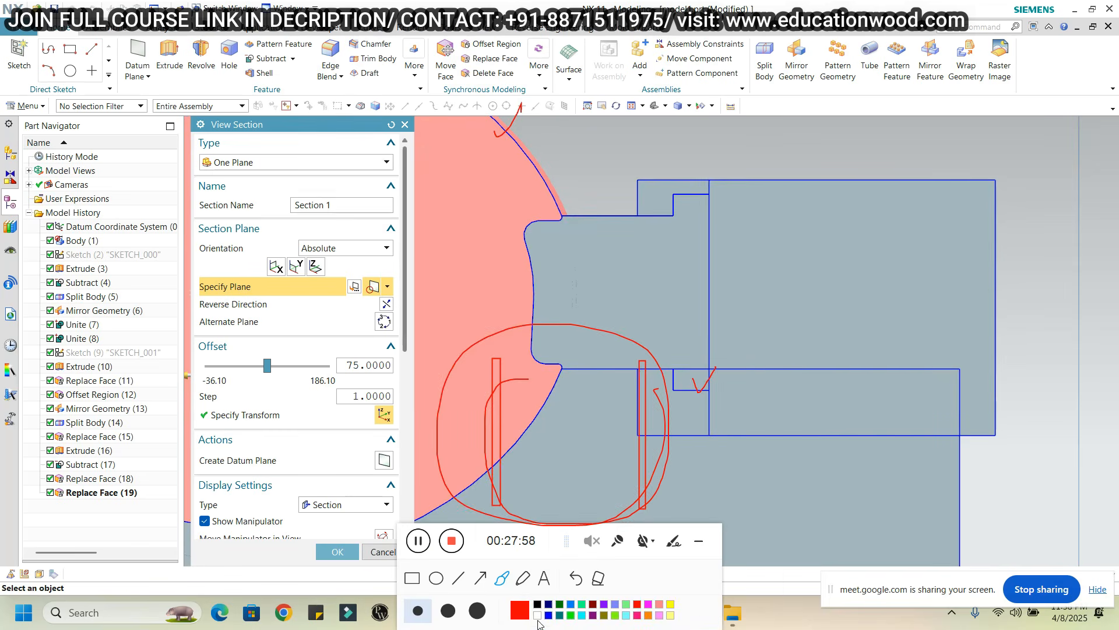
pyautogui.click(599, 579)
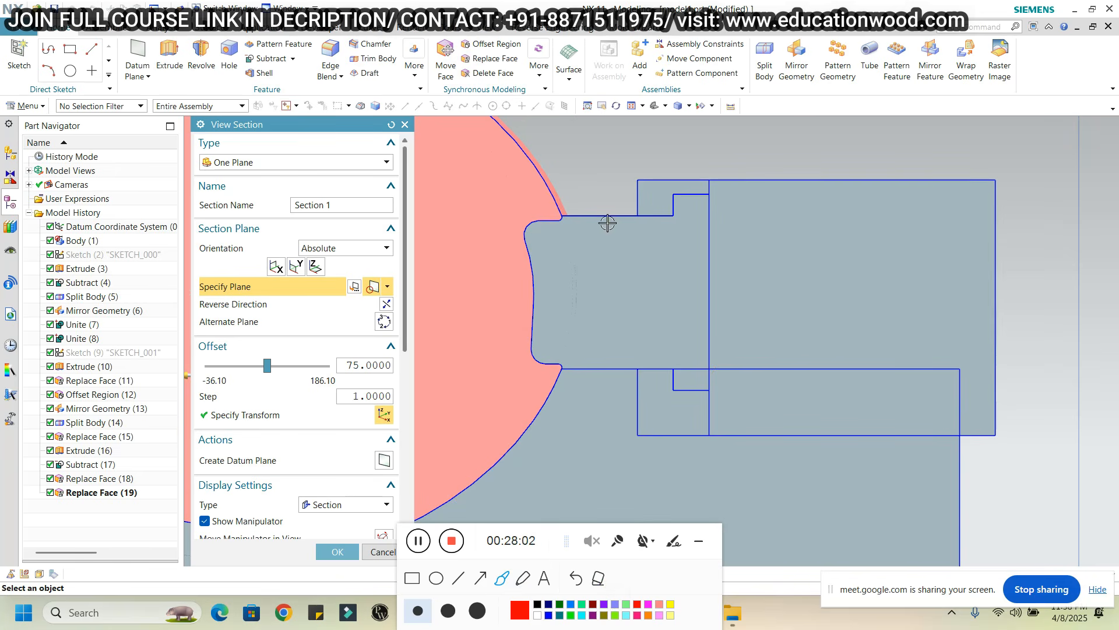
pyautogui.moveTo(586, 211)
pyautogui.mouseDown()
pyautogui.moveTo(532, 225)
pyautogui.moveTo(525, 345)
pyautogui.mouseUp()
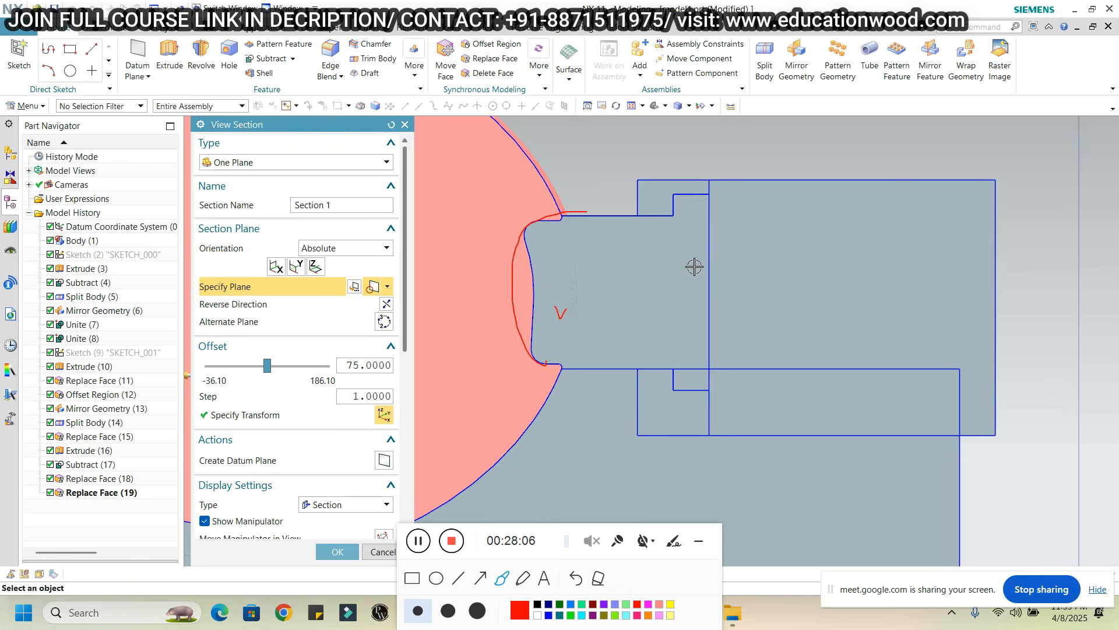
pyautogui.moveTo(642, 187); pyautogui.dragTo(663, 184)
pyautogui.moveTo(735, 213)
pyautogui.mouseDown()
pyautogui.moveTo(745, 228)
pyautogui.moveTo(761, 208)
pyautogui.mouseUp()
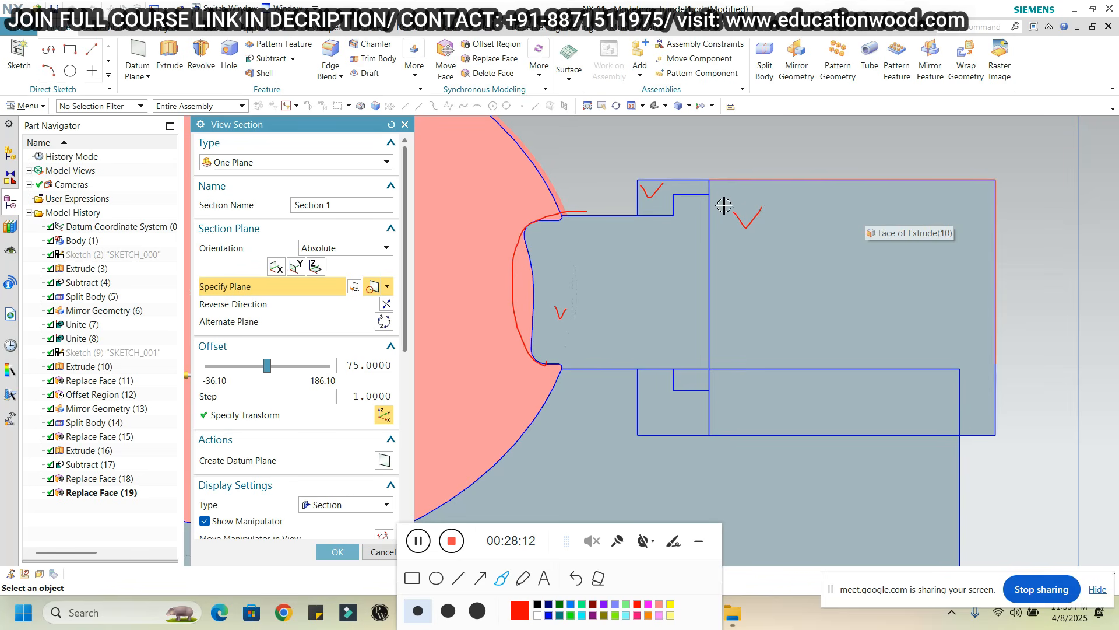
pyautogui.moveTo(582, 205)
pyautogui.mouseDown()
pyautogui.moveTo(473, 281)
pyautogui.moveTo(569, 382)
pyautogui.moveTo(722, 360)
pyautogui.moveTo(640, 216)
pyautogui.moveTo(585, 216)
pyautogui.mouseUp()
pyautogui.moveTo(677, 216)
pyautogui.mouseDown()
pyautogui.moveTo(678, 201)
pyautogui.moveTo(703, 198)
pyautogui.mouseUp()
pyautogui.moveTo(638, 168); pyautogui.dragTo(659, 153)
pyautogui.moveTo(734, 165)
pyautogui.mouseDown()
pyautogui.moveTo(714, 247)
pyautogui.moveTo(734, 245)
pyautogui.mouseUp()
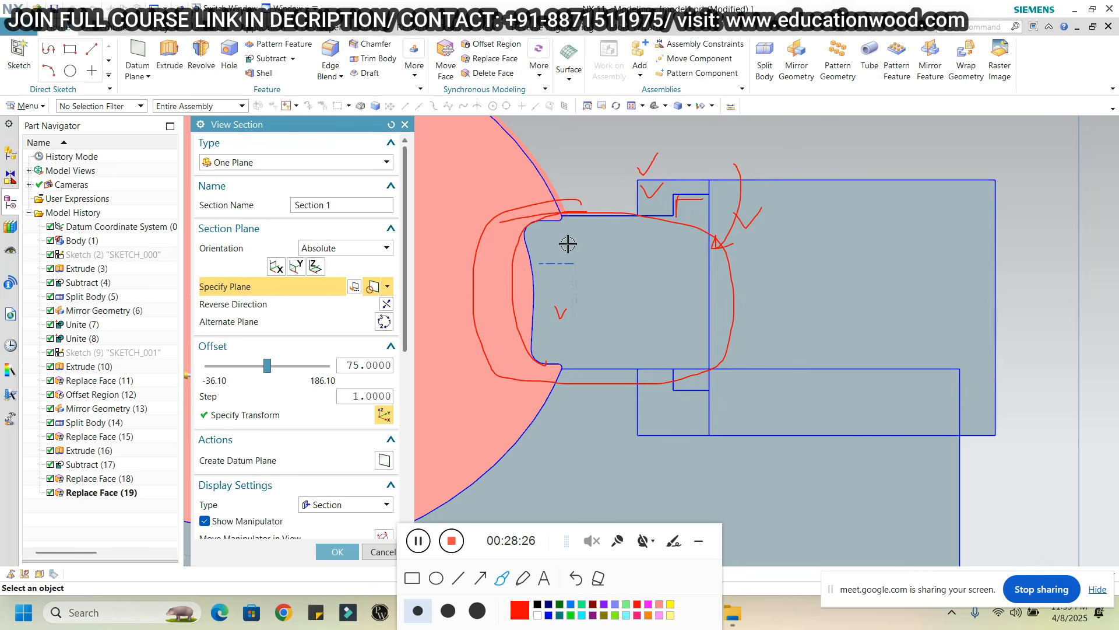
# Step: Annotate small loops along the insert's undercut face, circle its retaining steps and add an arrow toward the insert, then hide the drawing toolbar
pyautogui.moveTo(528, 250)
pyautogui.mouseDown()
pyautogui.moveTo(553, 266)
pyautogui.moveTo(533, 275)
pyautogui.moveTo(553, 291)
pyautogui.mouseUp()
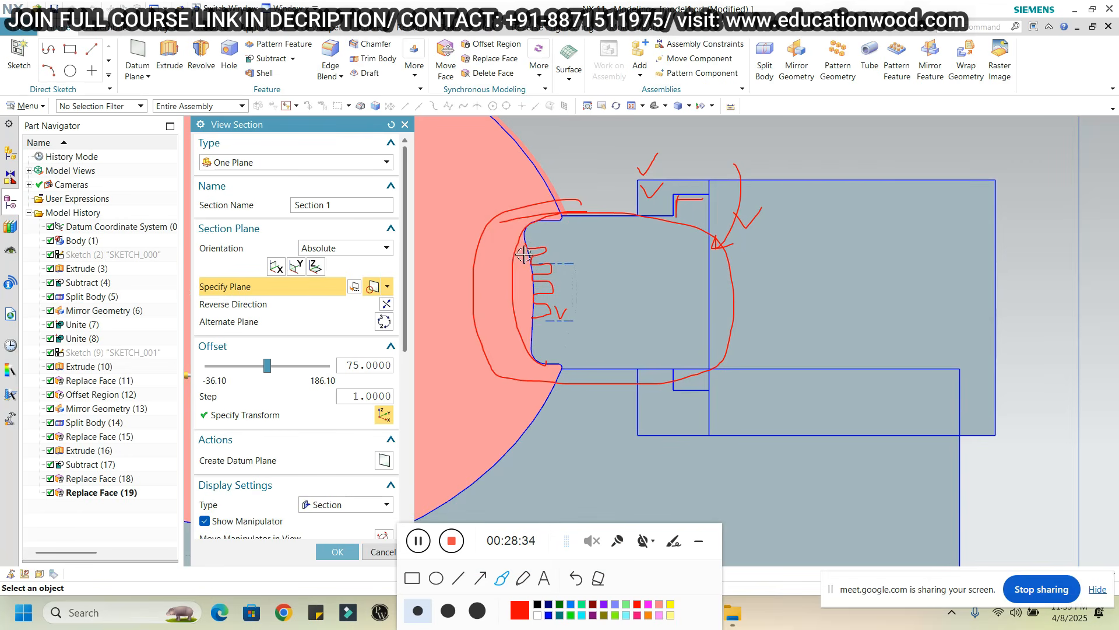
pyautogui.moveTo(524, 263); pyautogui.dragTo(530, 240)
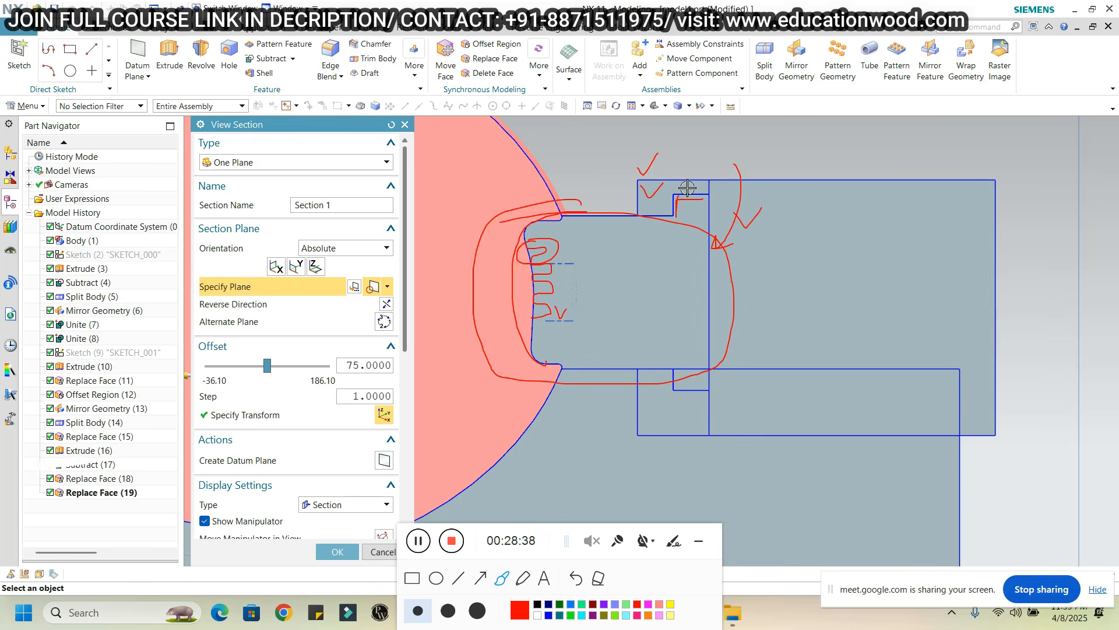
pyautogui.moveTo(686, 188); pyautogui.dragTo(659, 261)
pyautogui.moveTo(676, 192)
pyautogui.mouseDown()
pyautogui.moveTo(726, 323)
pyautogui.moveTo(662, 396)
pyautogui.moveTo(650, 365)
pyautogui.mouseUp()
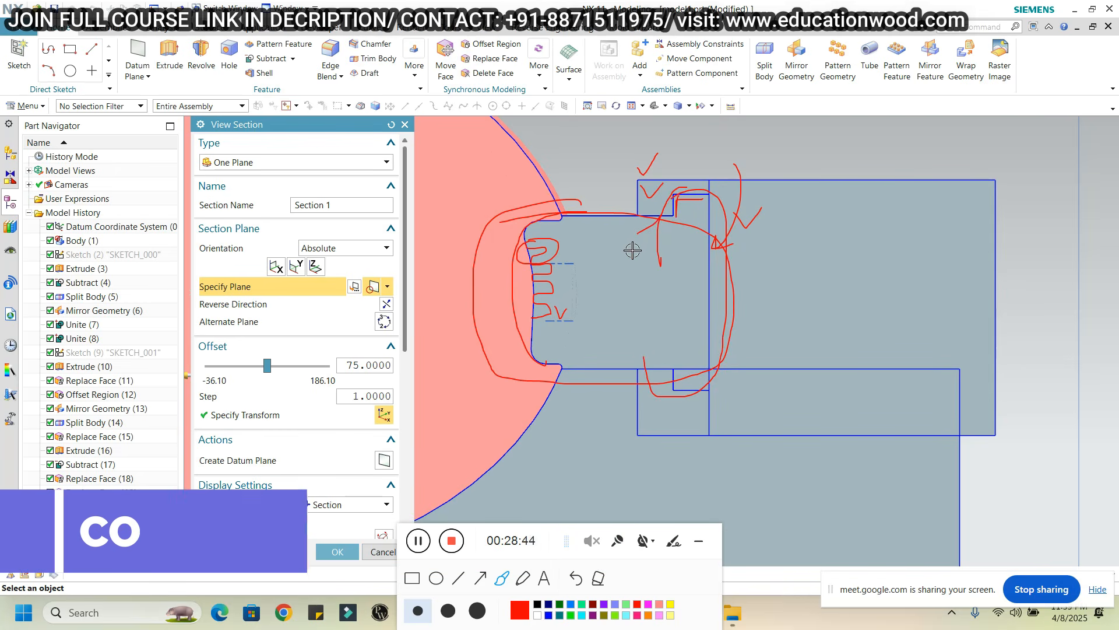
pyautogui.moveTo(564, 140); pyautogui.dragTo(596, 185)
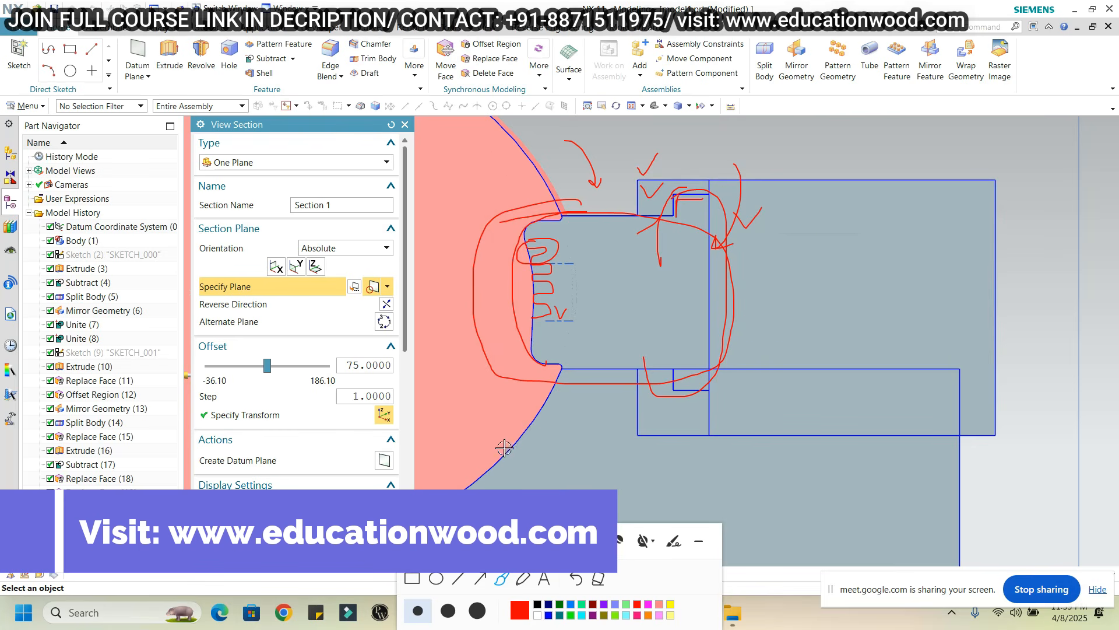
pyautogui.click(699, 541)
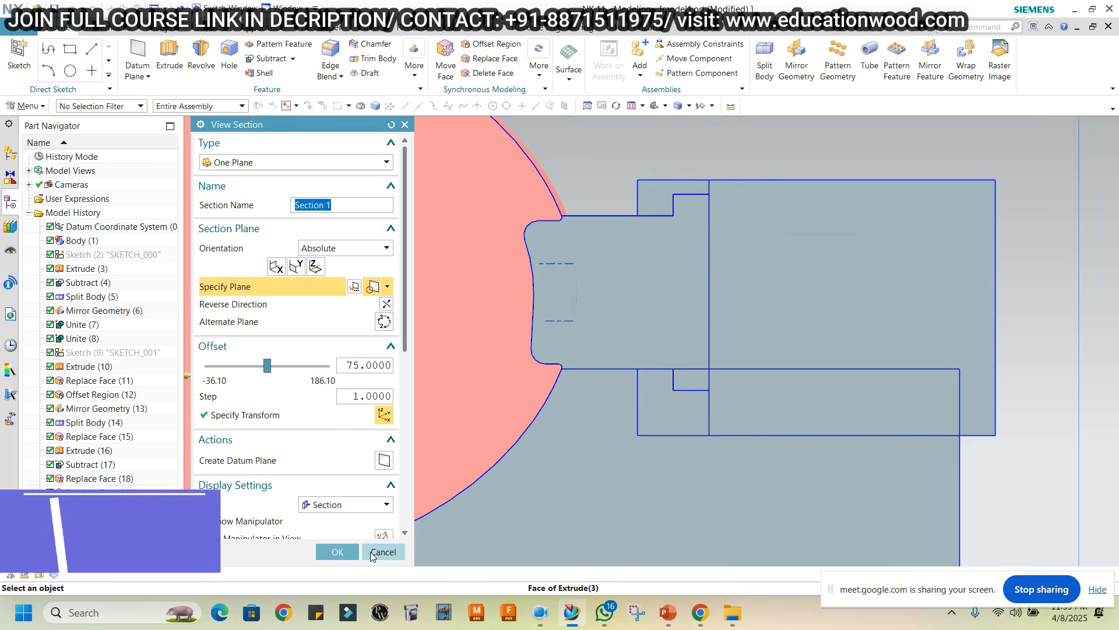
# Step: Cancel the view section and examine the whole mold half with its slide blocks from several angles
pyautogui.click(382, 552)
pyautogui.scroll(-7, 666, 251)
pyautogui.moveTo(676, 238)
pyautogui.mouseDown(button='middle')
pyautogui.moveTo(714, 283)
pyautogui.moveTo(679, 241)
pyautogui.mouseUp(button='middle')
pyautogui.scroll(-1, 714, 283)
pyautogui.scroll(1, 680, 241)
pyautogui.moveTo(770, 277); pyautogui.dragTo(620, 324, button='middle')
pyautogui.scroll(-1, 702, 247)
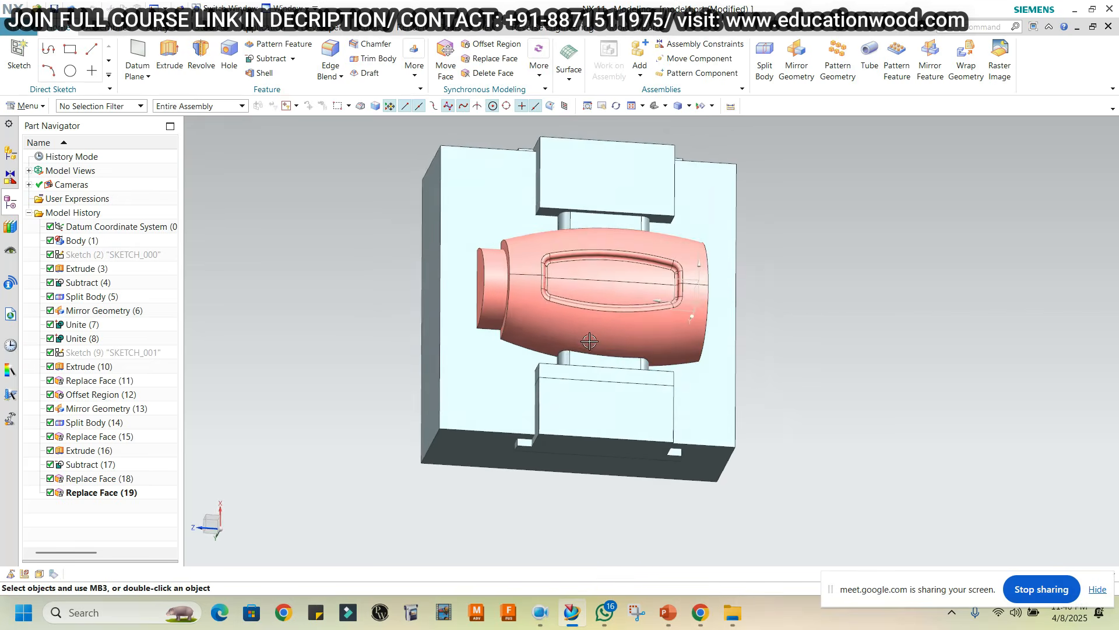
pyautogui.moveTo(655, 263); pyautogui.dragTo(599, 289, button='middle')
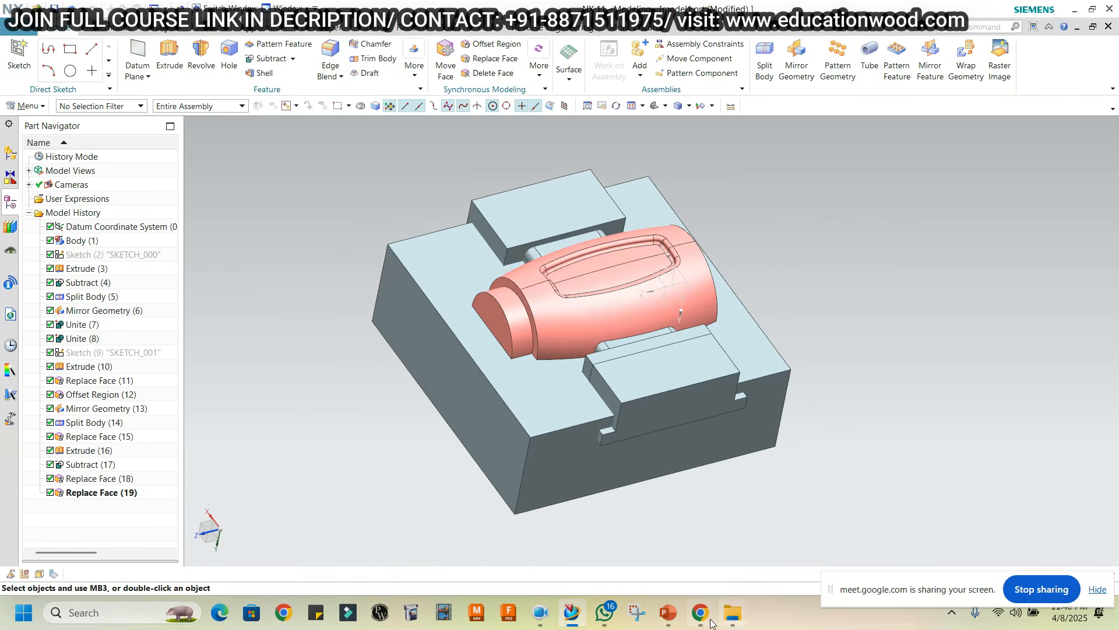
# Step: Switch to the File Explorer window of the 7.Blow MOLD Course folder and look through the Data (D:) drive
pyautogui.moveTo(541, 616)
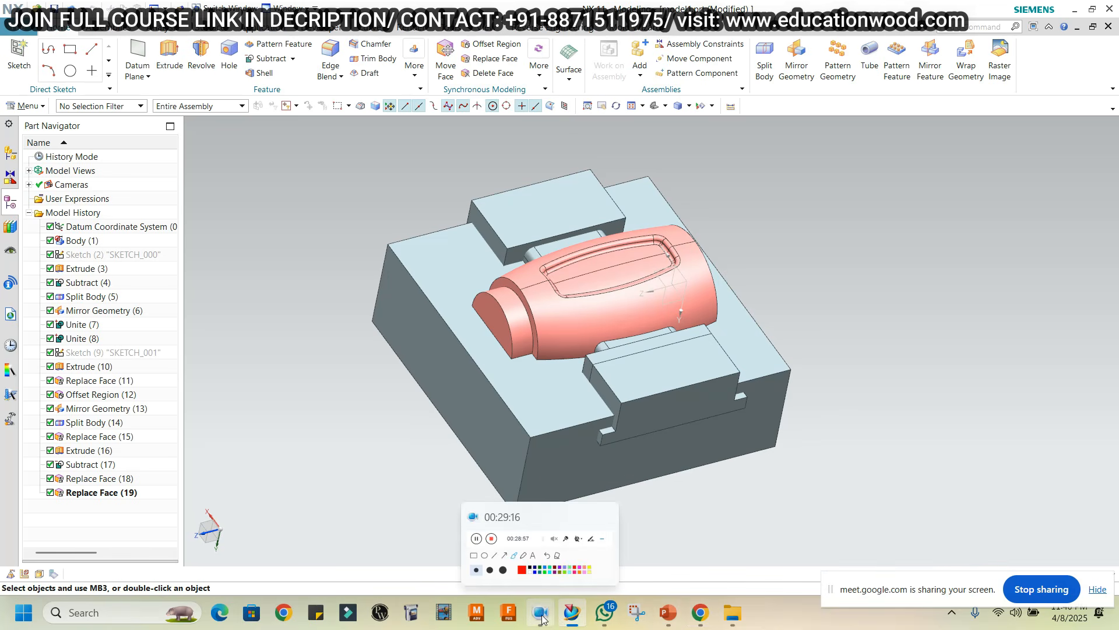
pyautogui.click(733, 620)
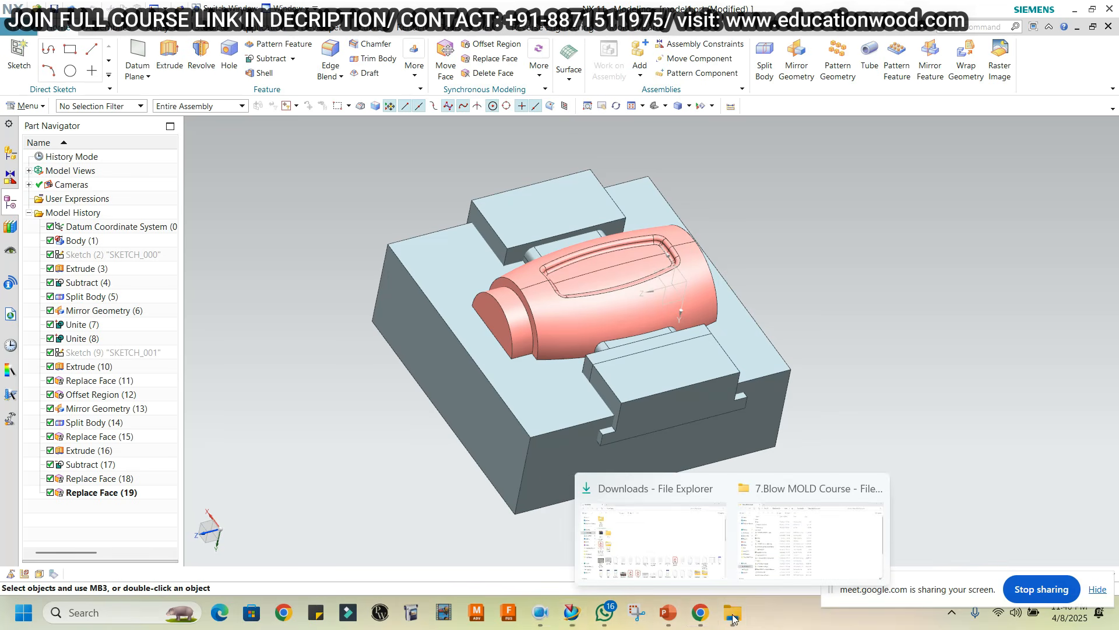
pyautogui.click(775, 555)
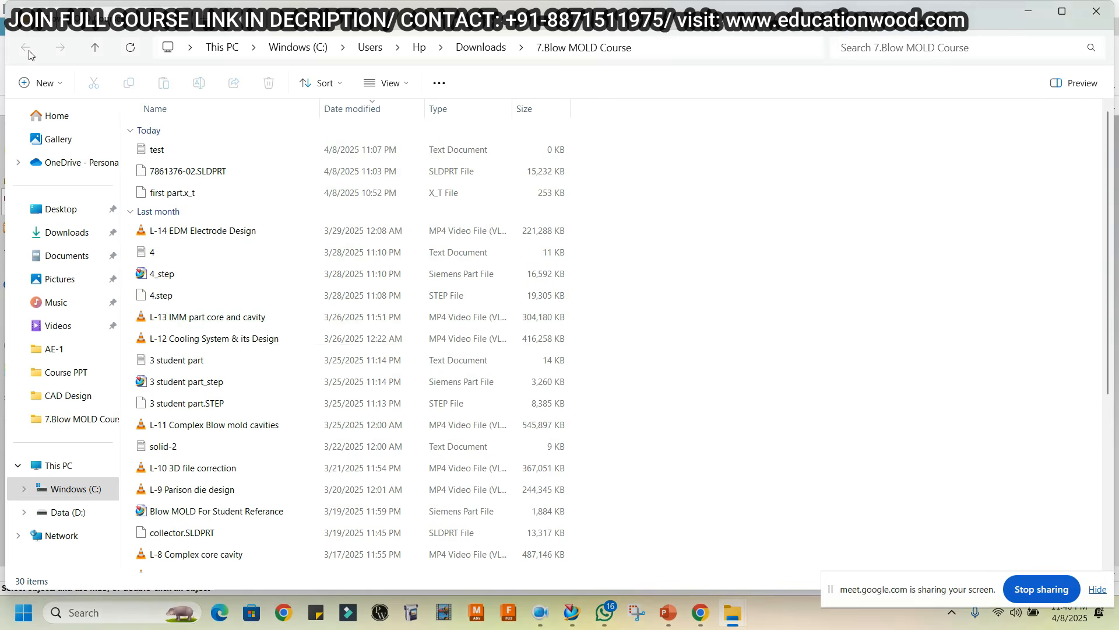
pyautogui.click(66, 512)
pyautogui.click(578, 379)
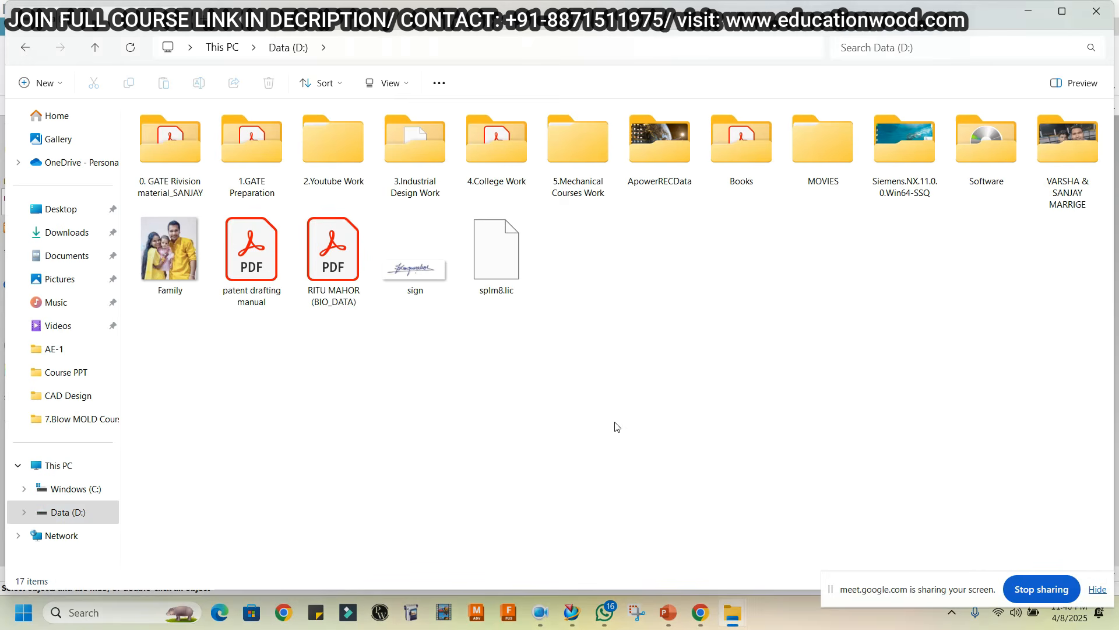
# Step: Return to the 7.Blow MOLD Course folder, look through its files and select 4.step
pyautogui.click(64, 421)
pyautogui.scroll(-1, 274, 373)
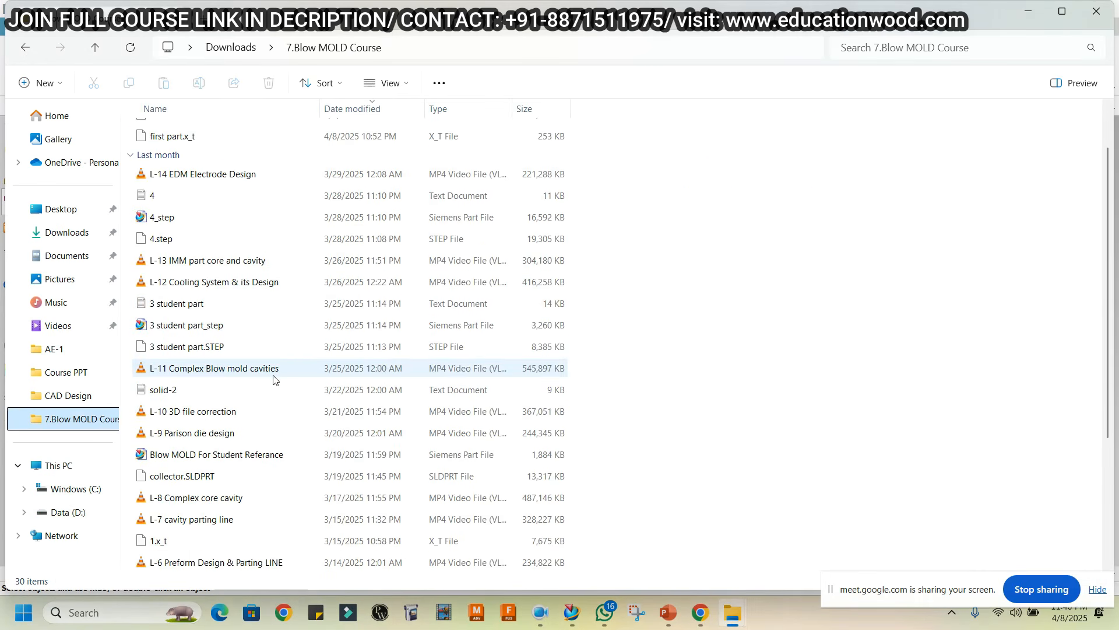
pyautogui.scroll(-1, 274, 379)
pyautogui.scroll(-1, 274, 385)
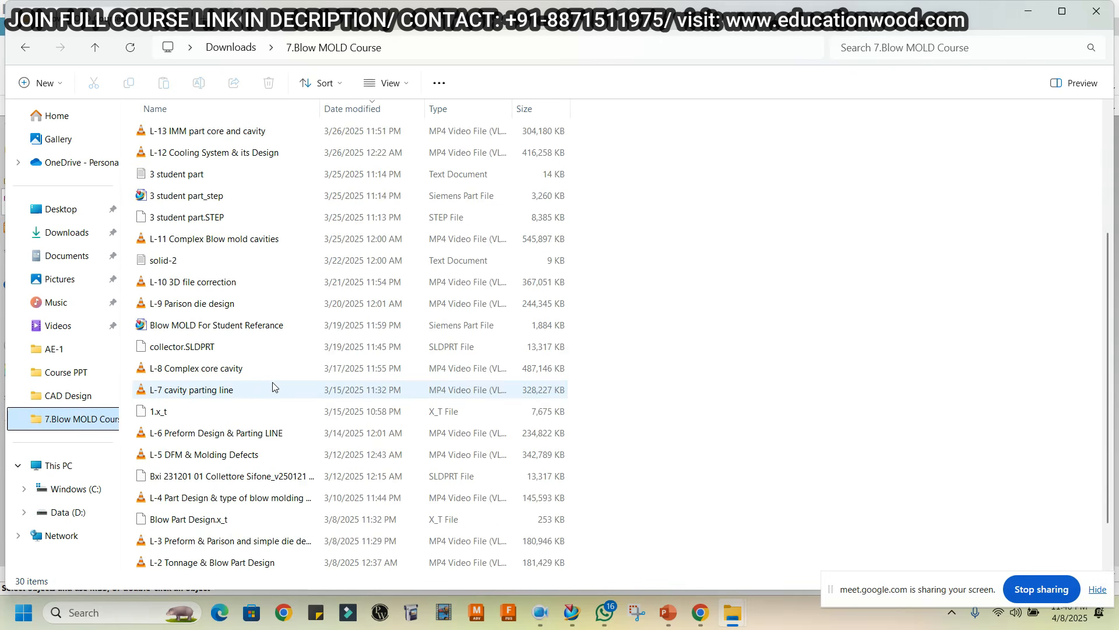
pyautogui.scroll(3, 274, 385)
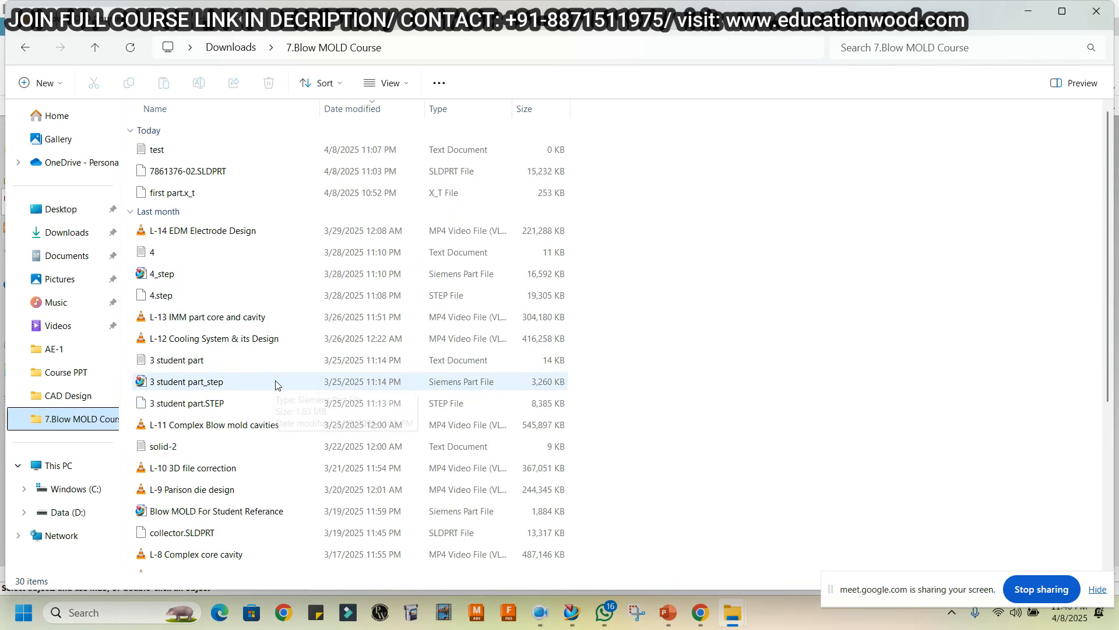
pyautogui.click(164, 296)
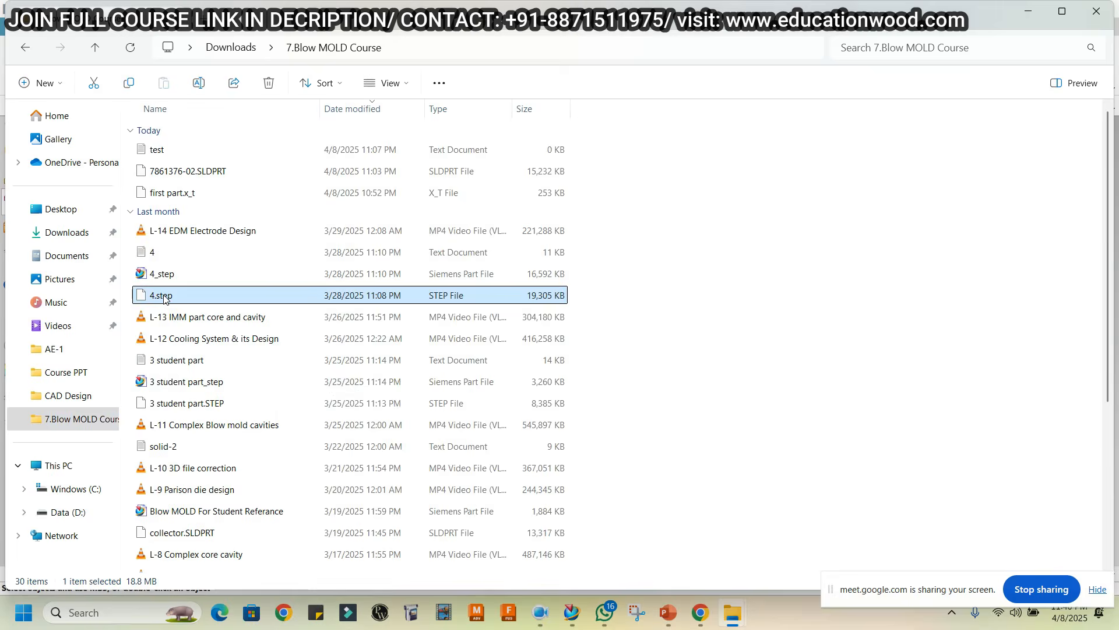